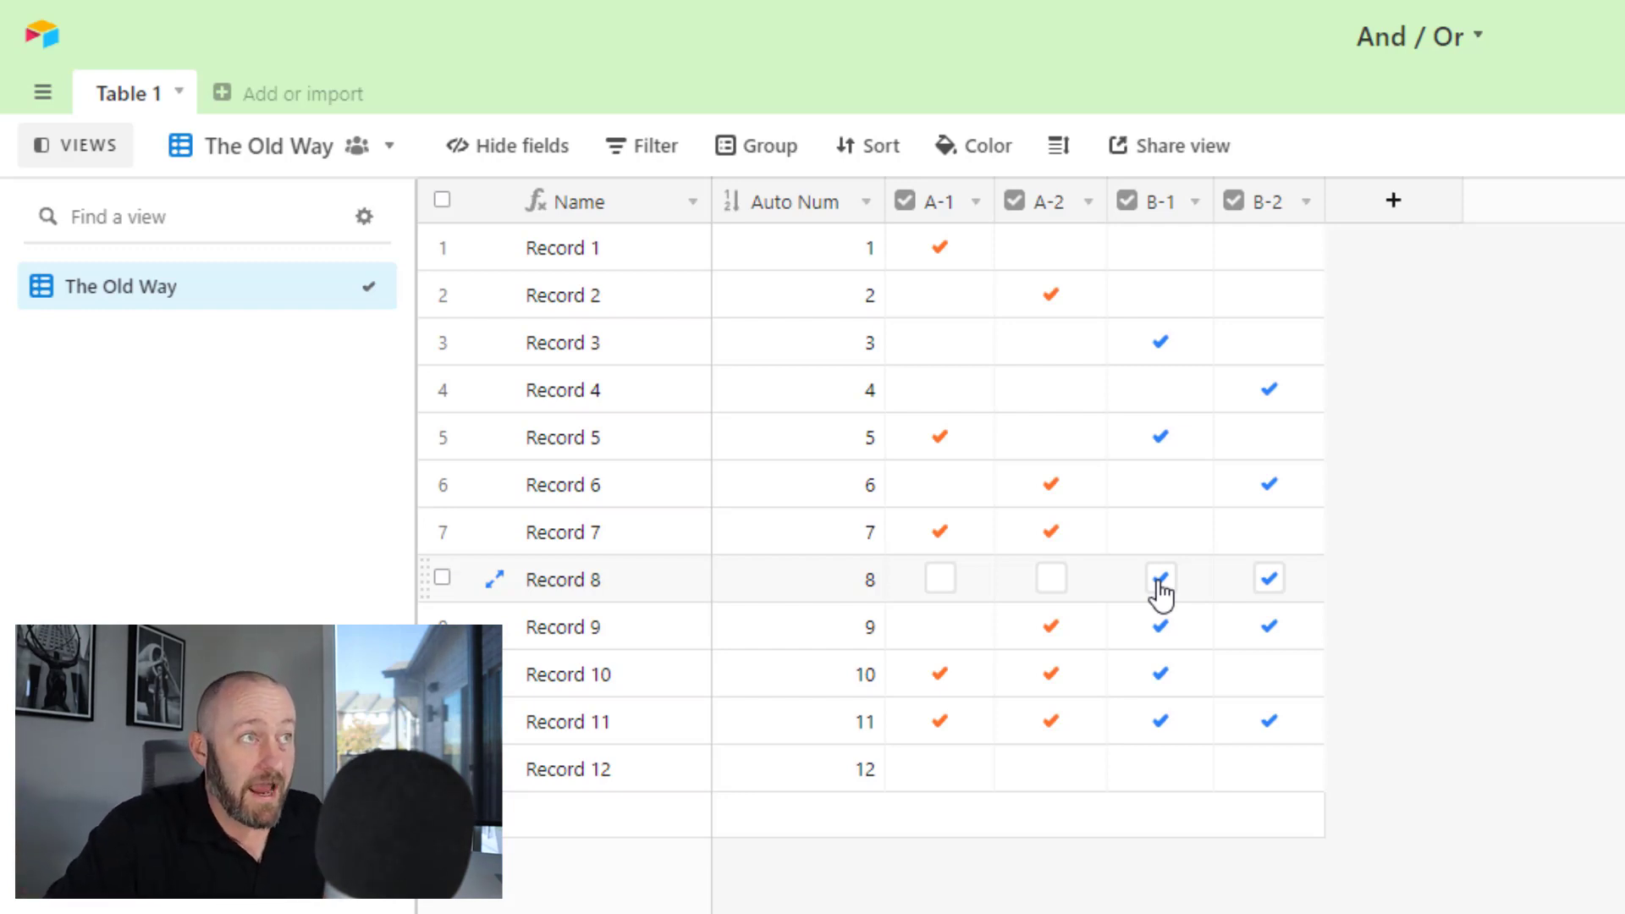
- Open the filter options for The Old Way view
left_click(645, 147)
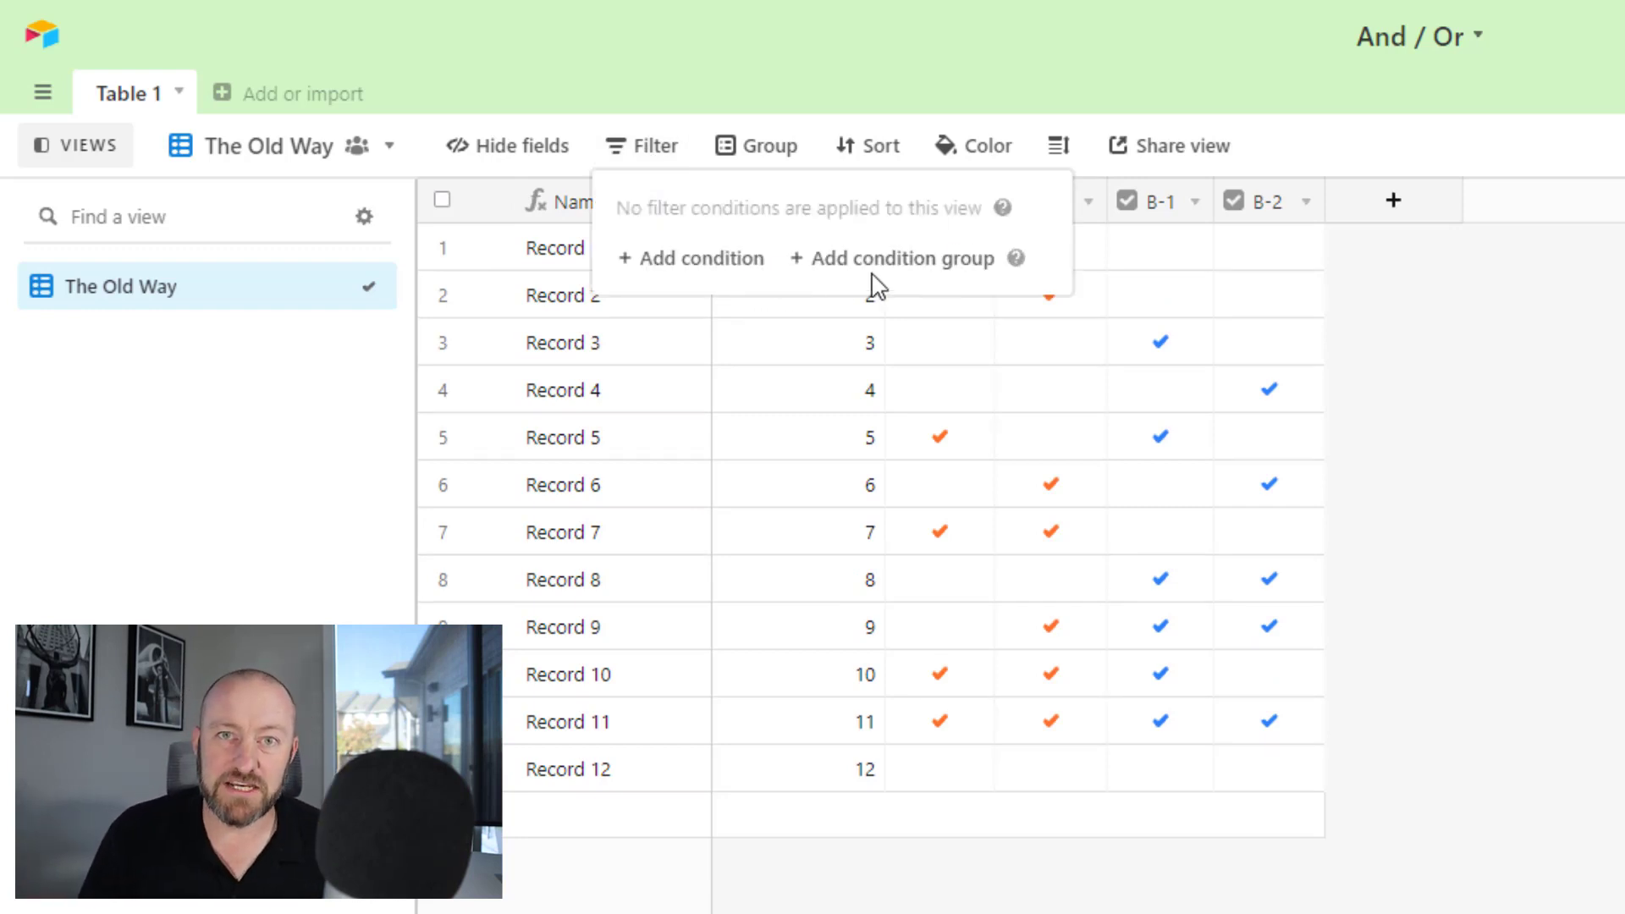
- Add filter conditions requiring A-1 and A-2 to be checked, plus a third condition
left_click(662, 260)
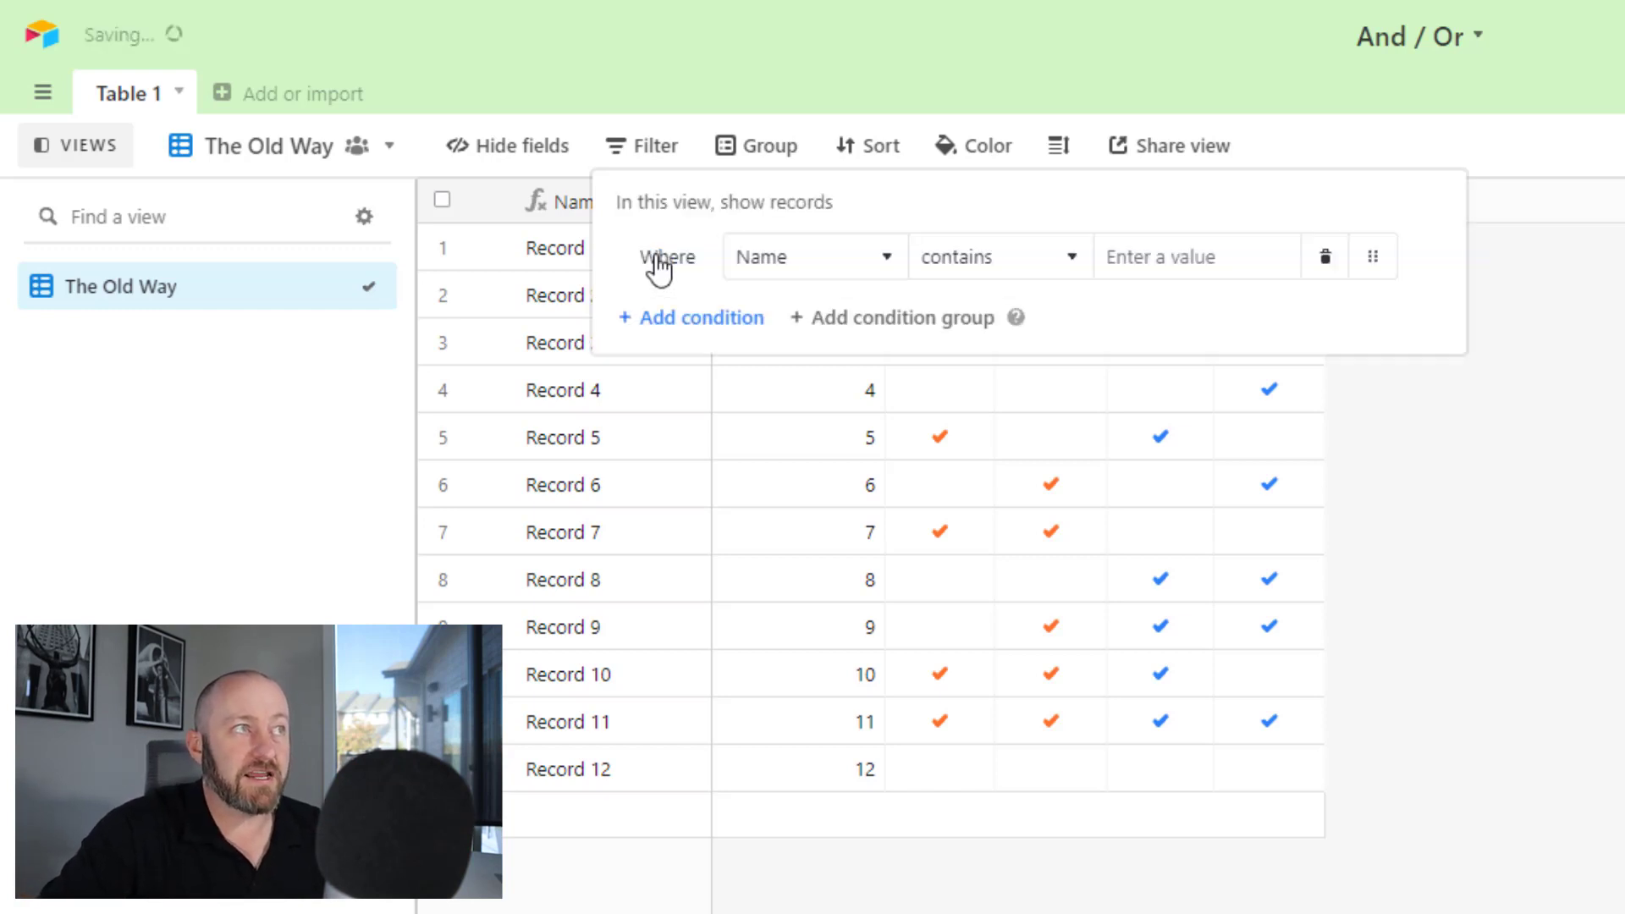
left_click(751, 279)
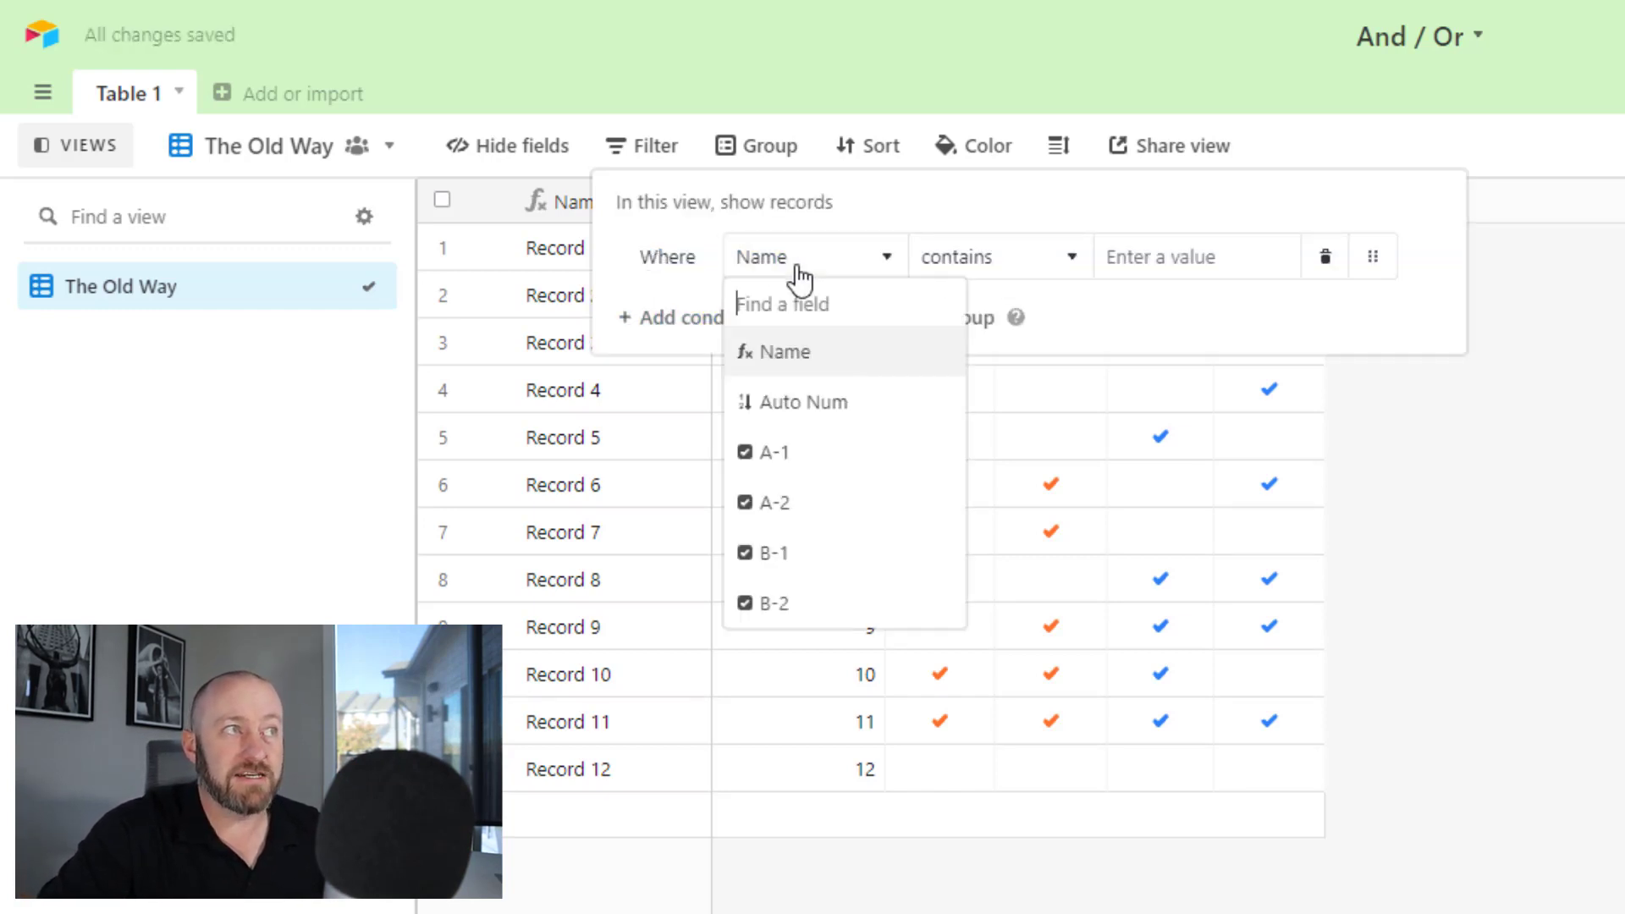
left_click(802, 457)
left_click(1197, 257)
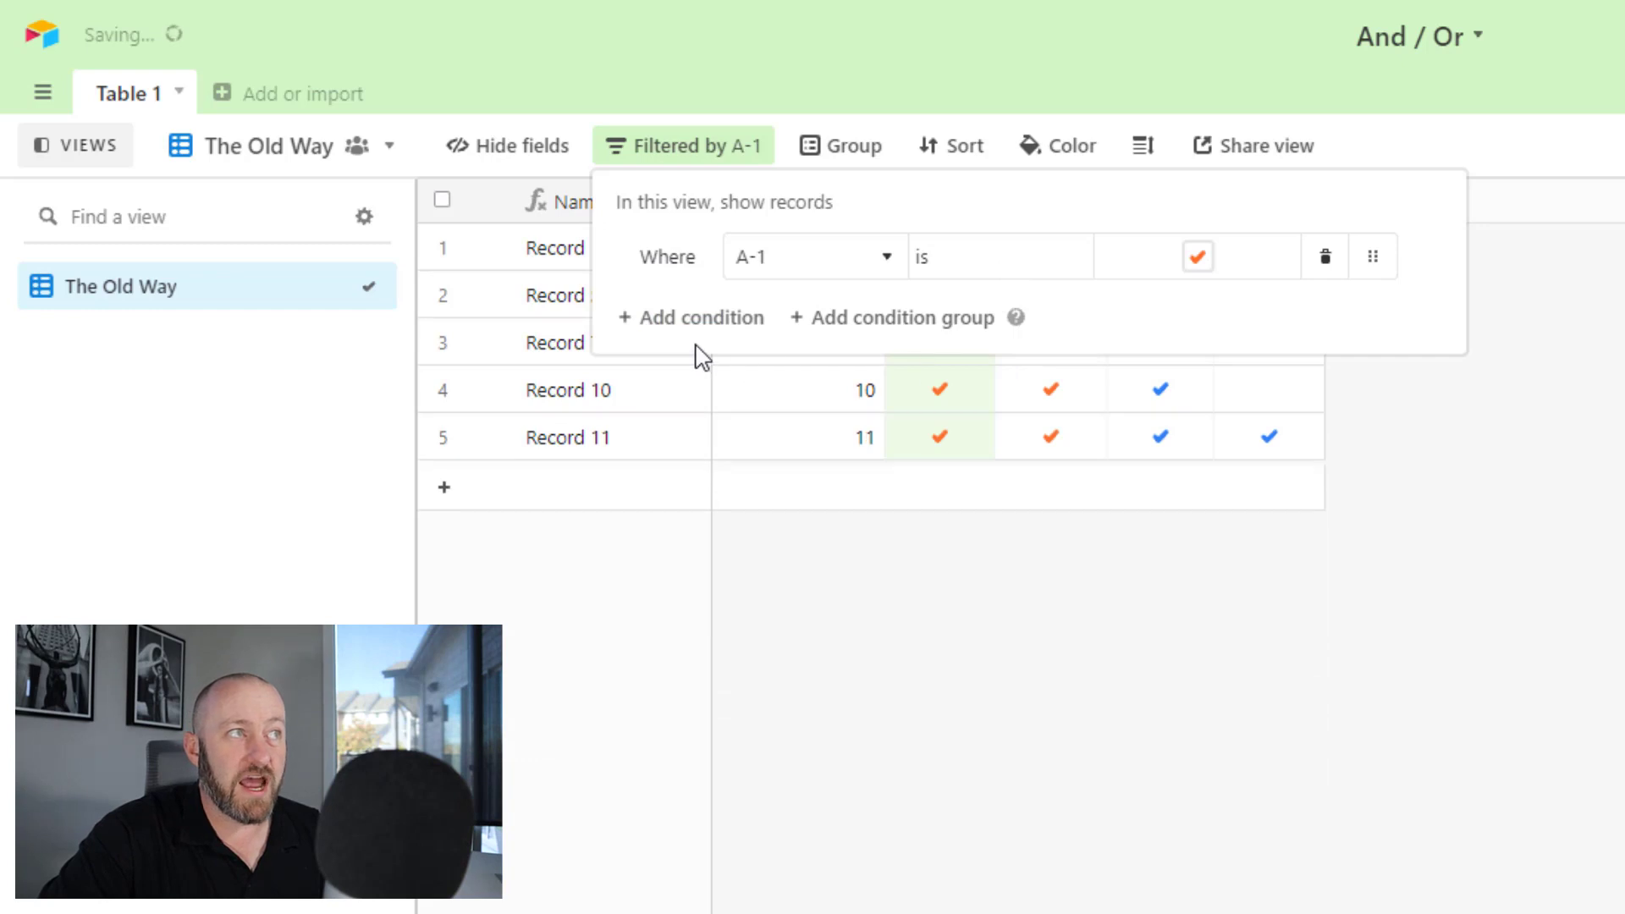
left_click(690, 318)
left_click(800, 332)
left_click(784, 587)
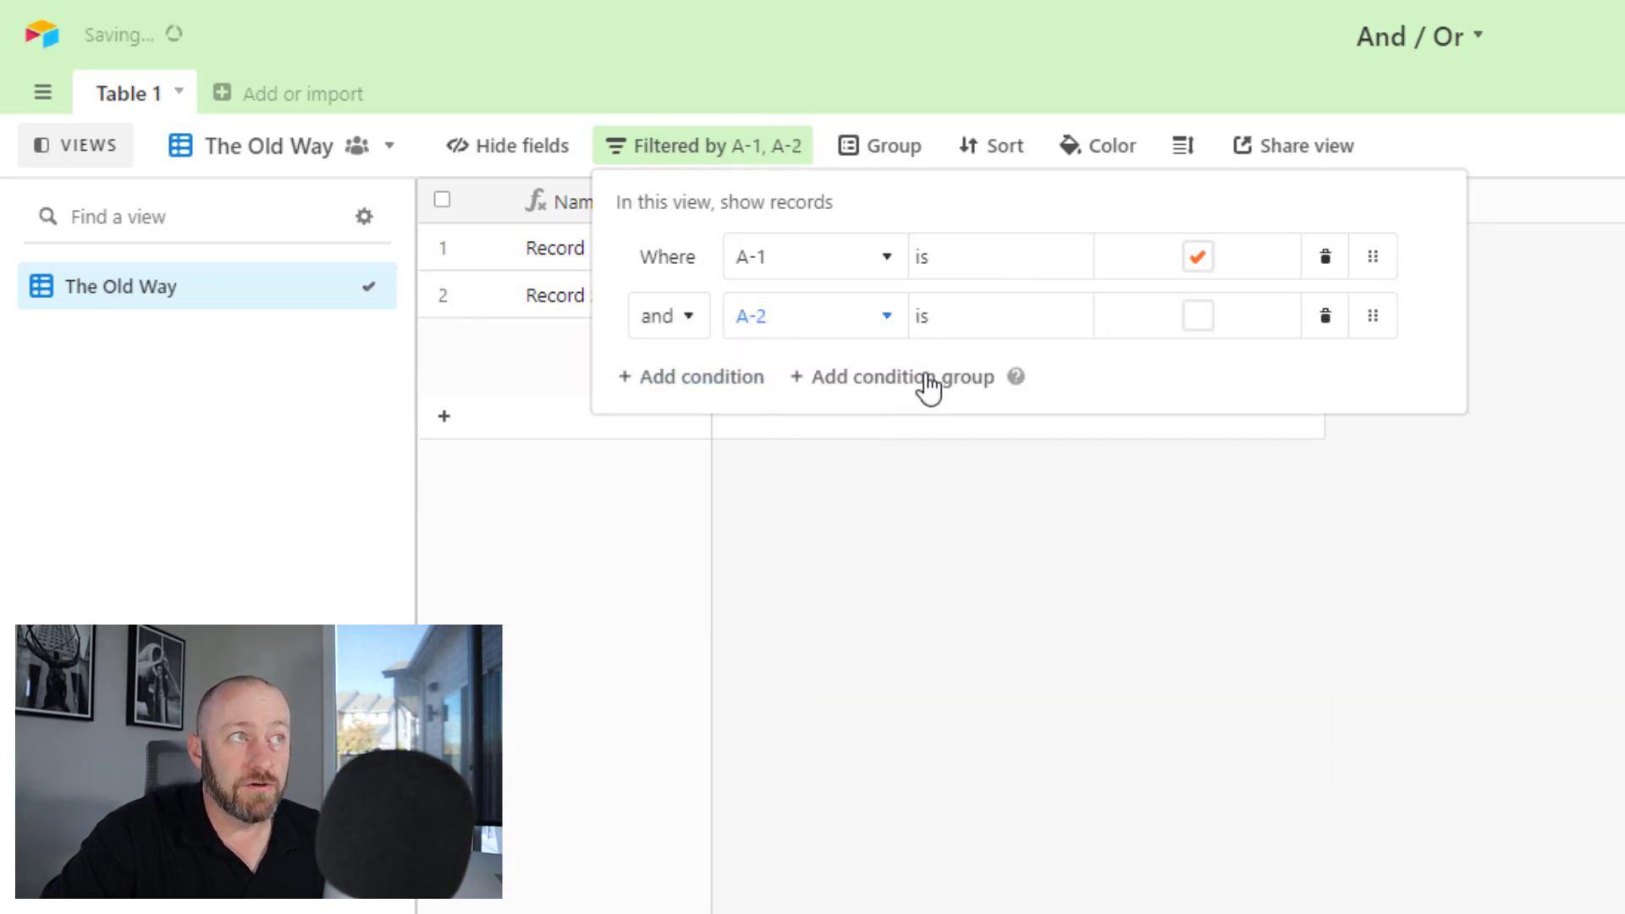
left_click(1195, 315)
left_click(690, 378)
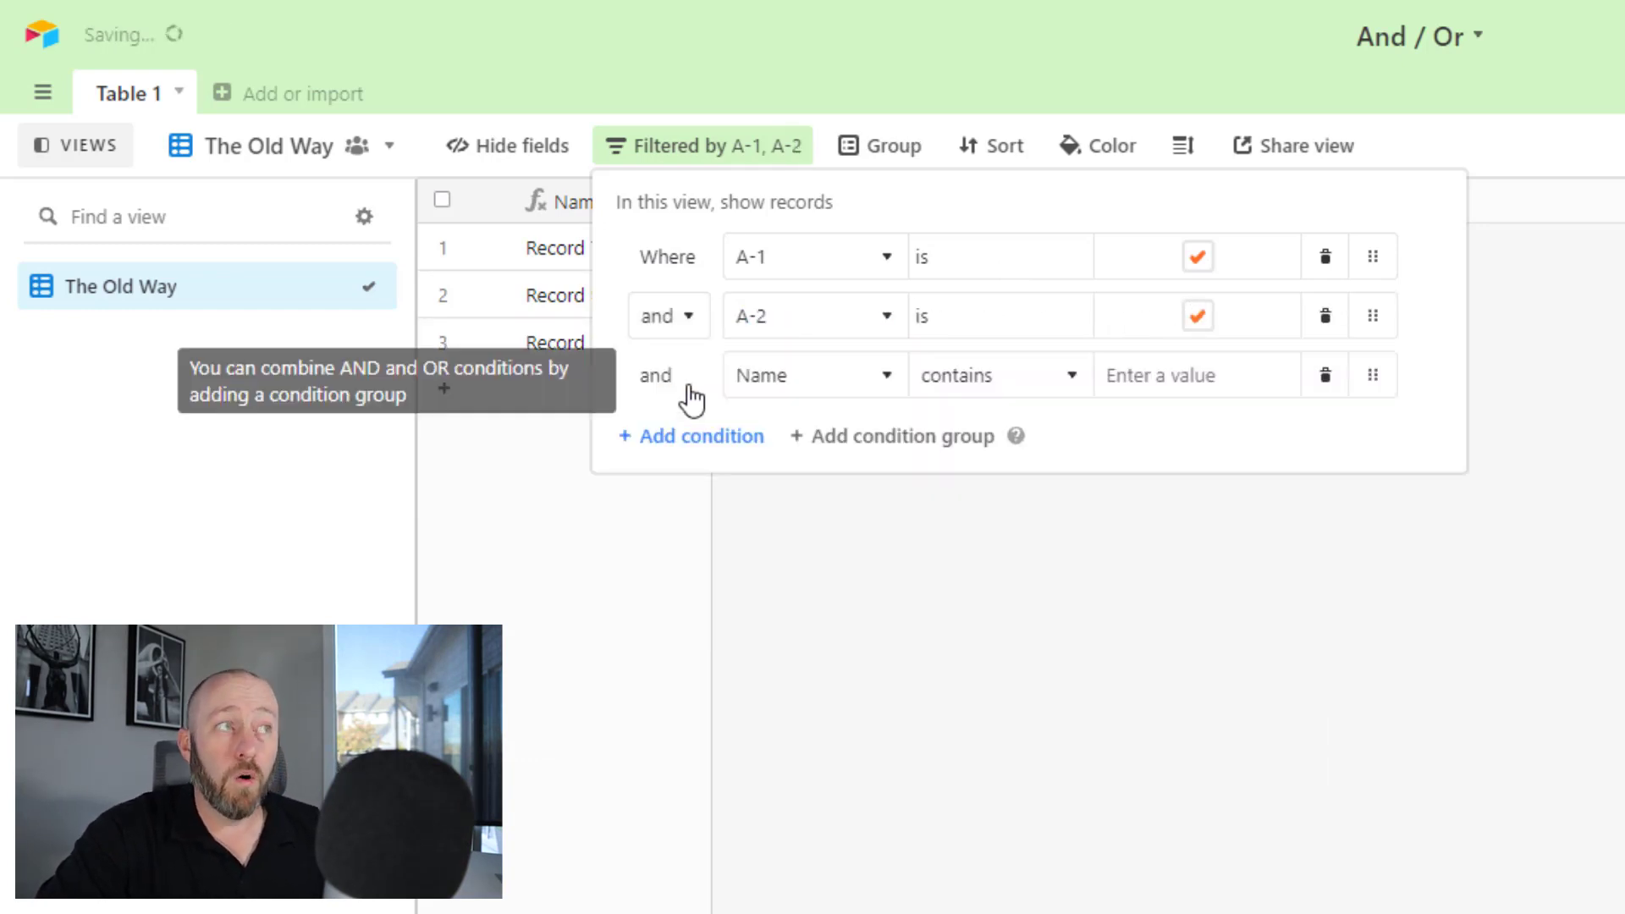
mouse_move(668, 380)
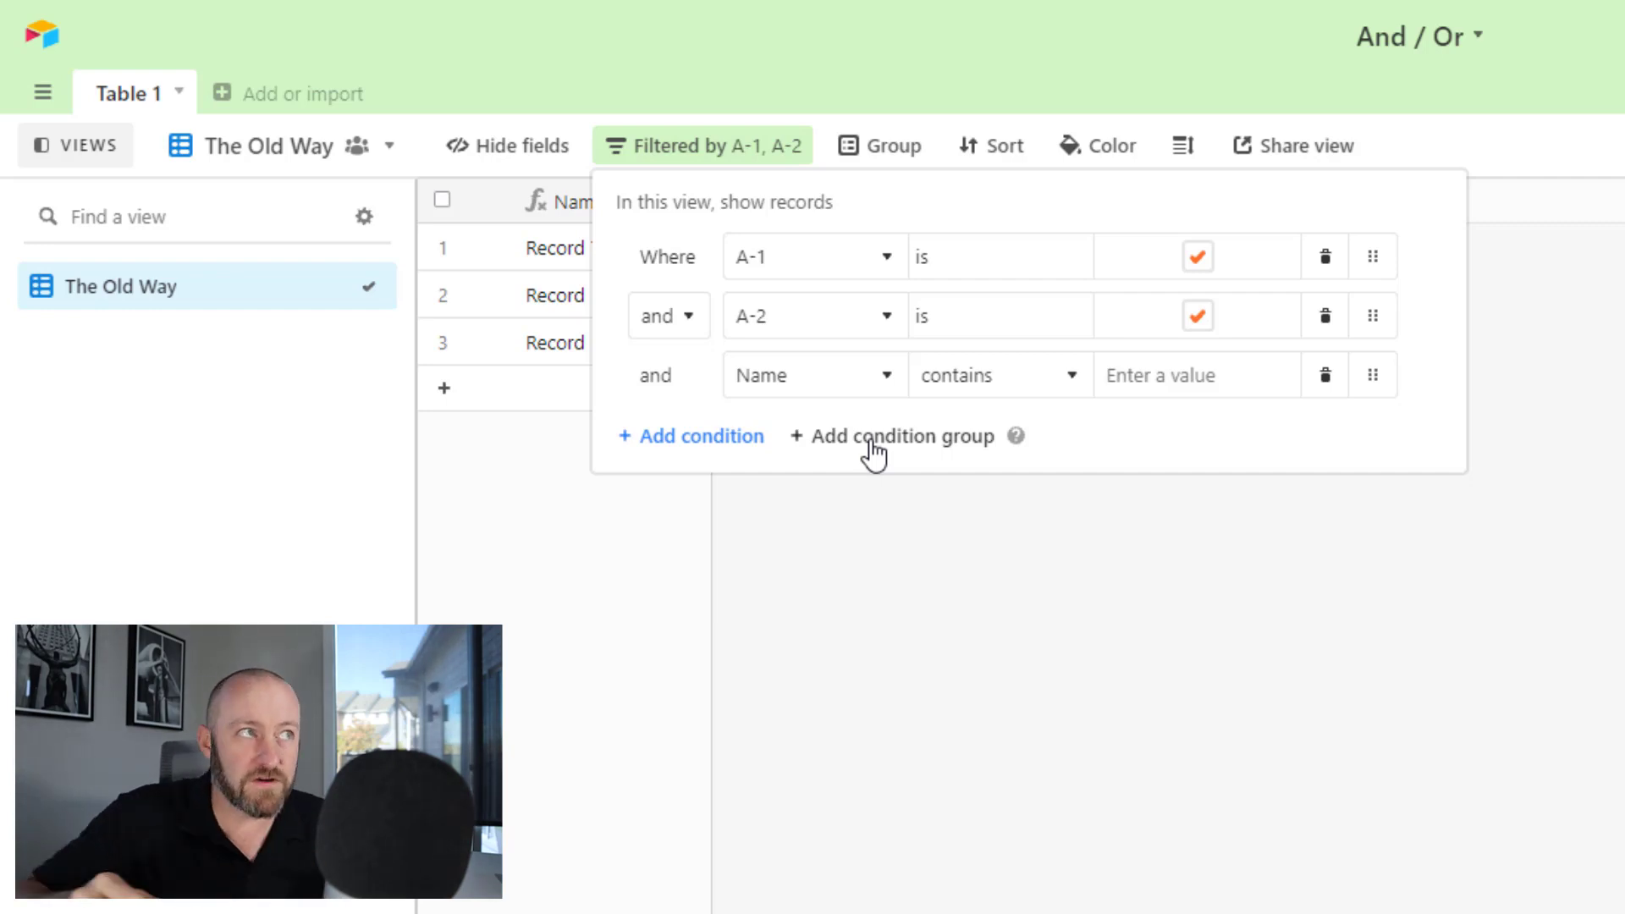
left_click(1004, 530)
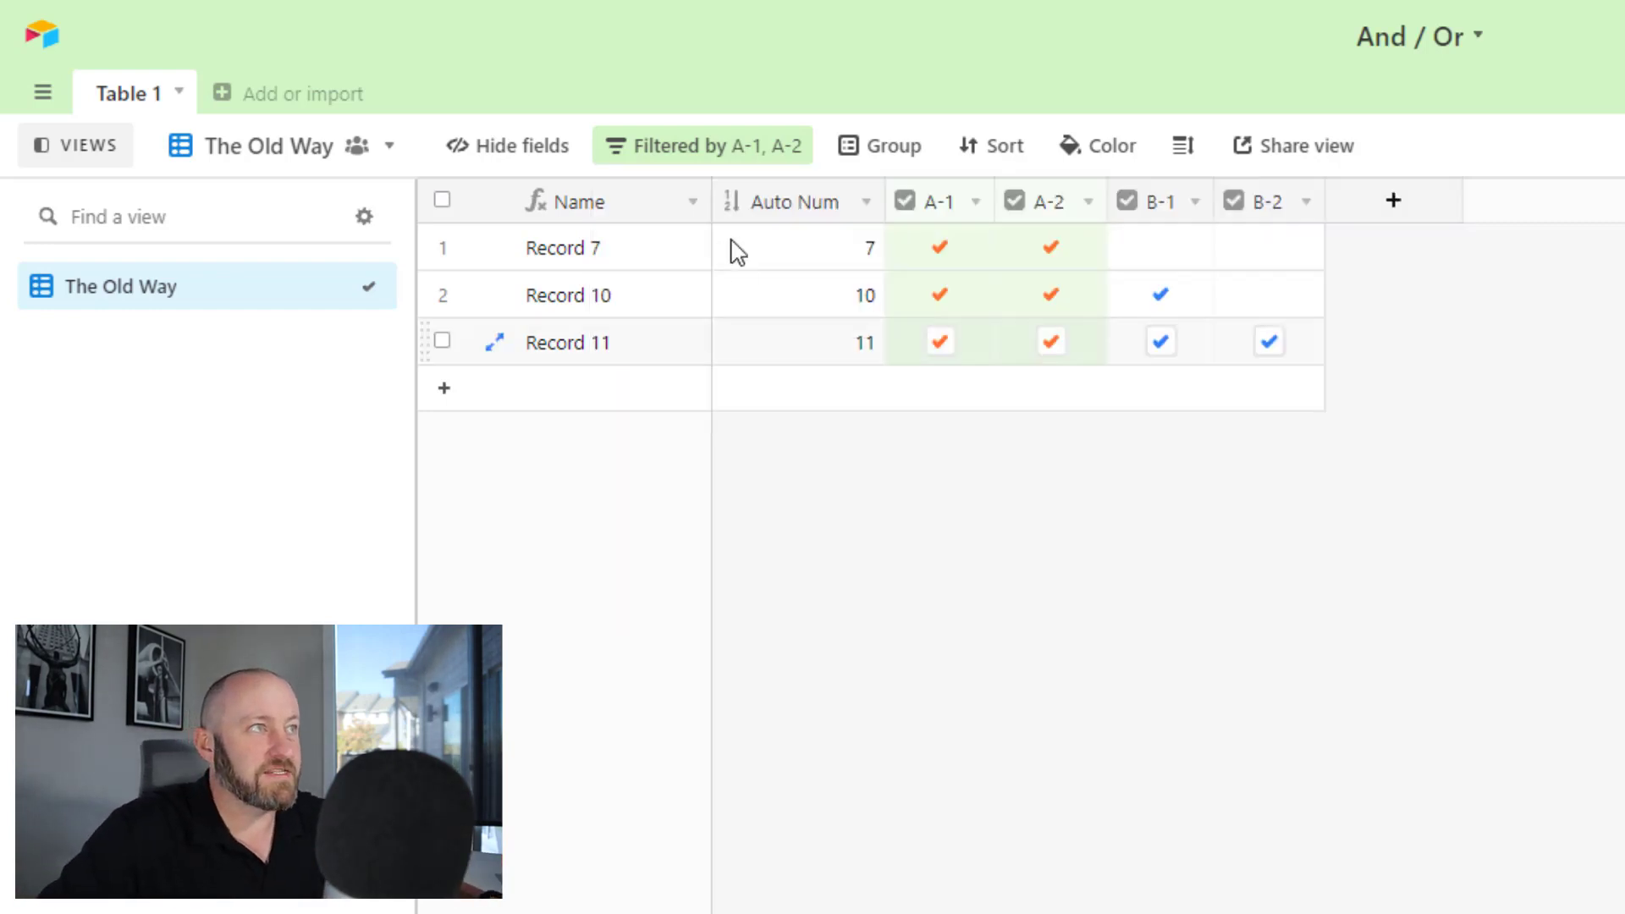
- Delete the A-1, A-2 and Name filter conditions so all 12 records show again
left_click(783, 145)
left_click(1325, 258)
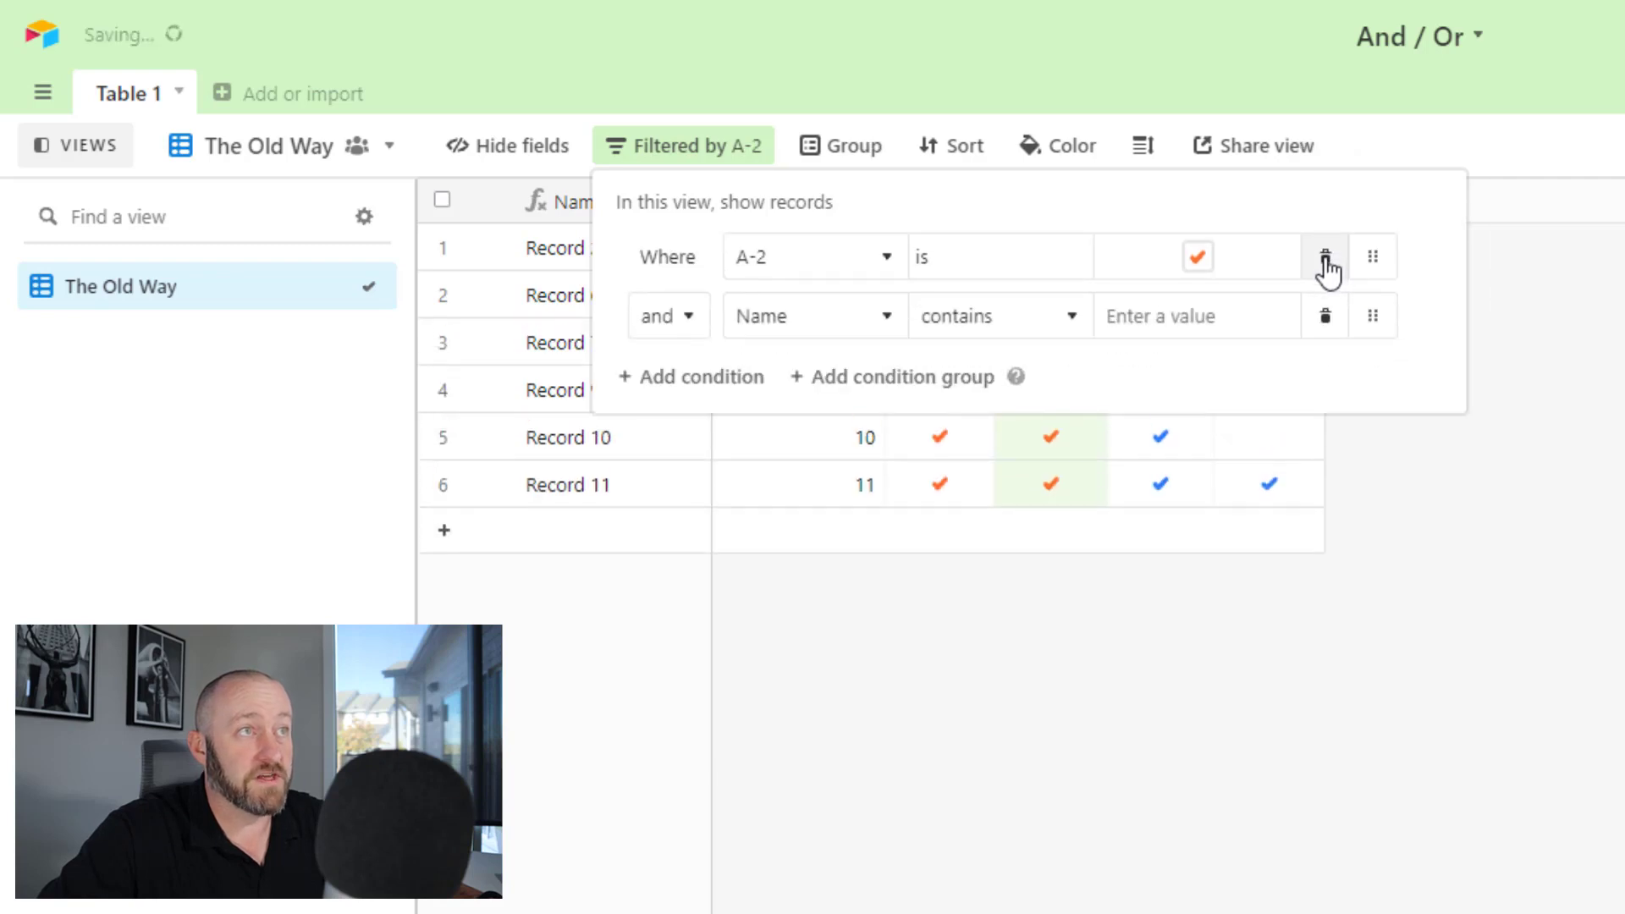
left_click(1325, 259)
left_click(1325, 259)
left_click(1541, 544)
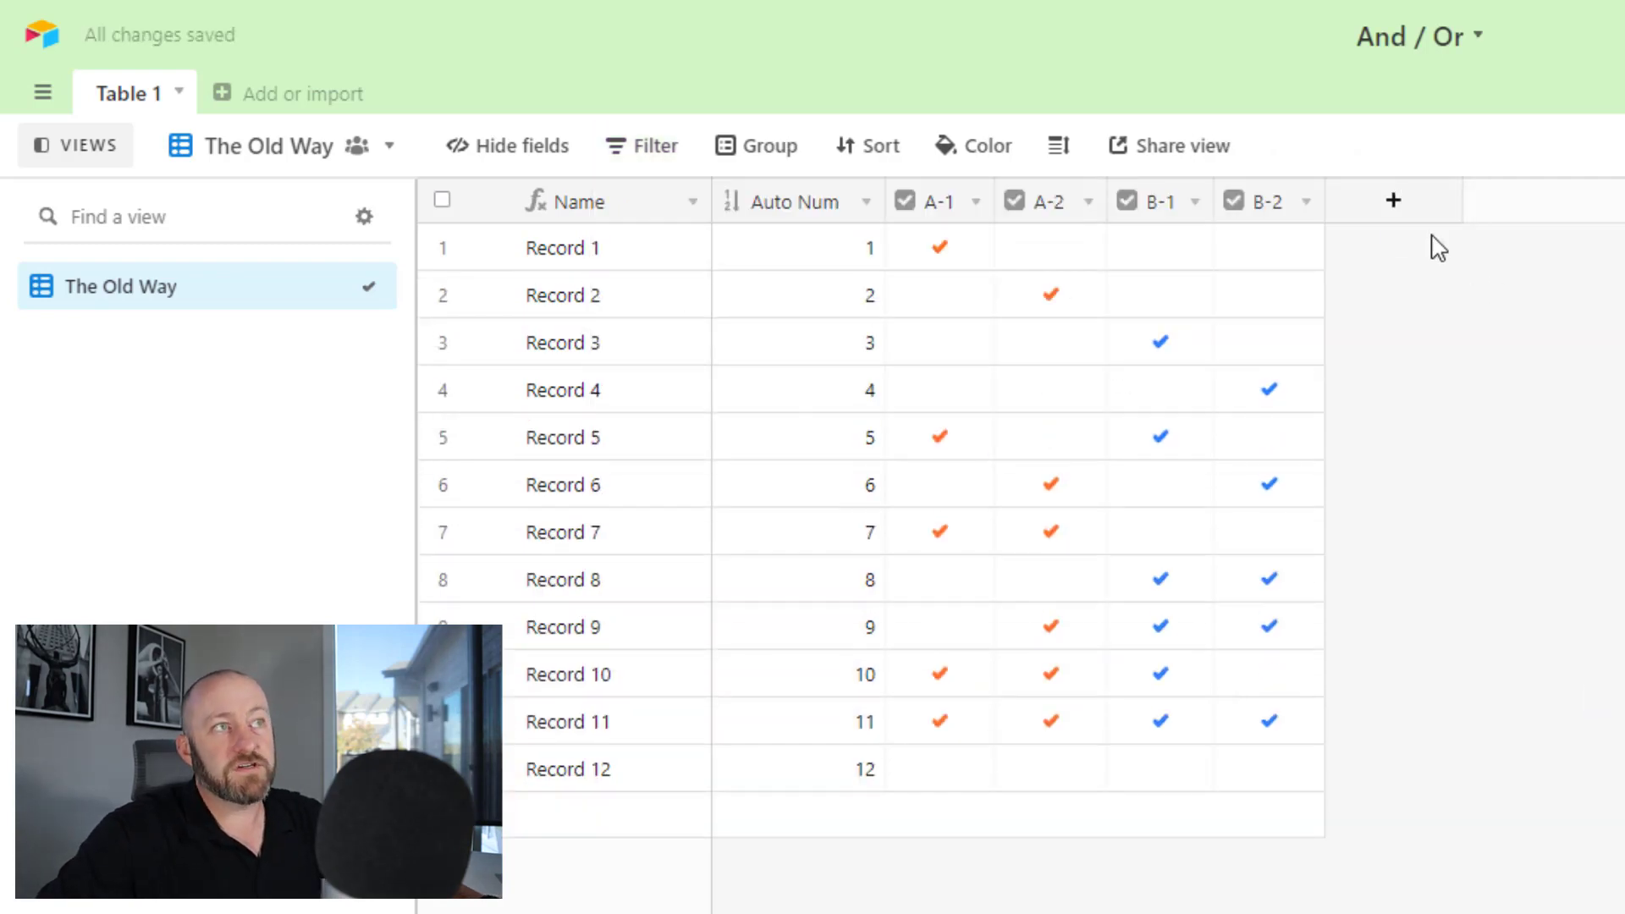
left_click(1393, 200)
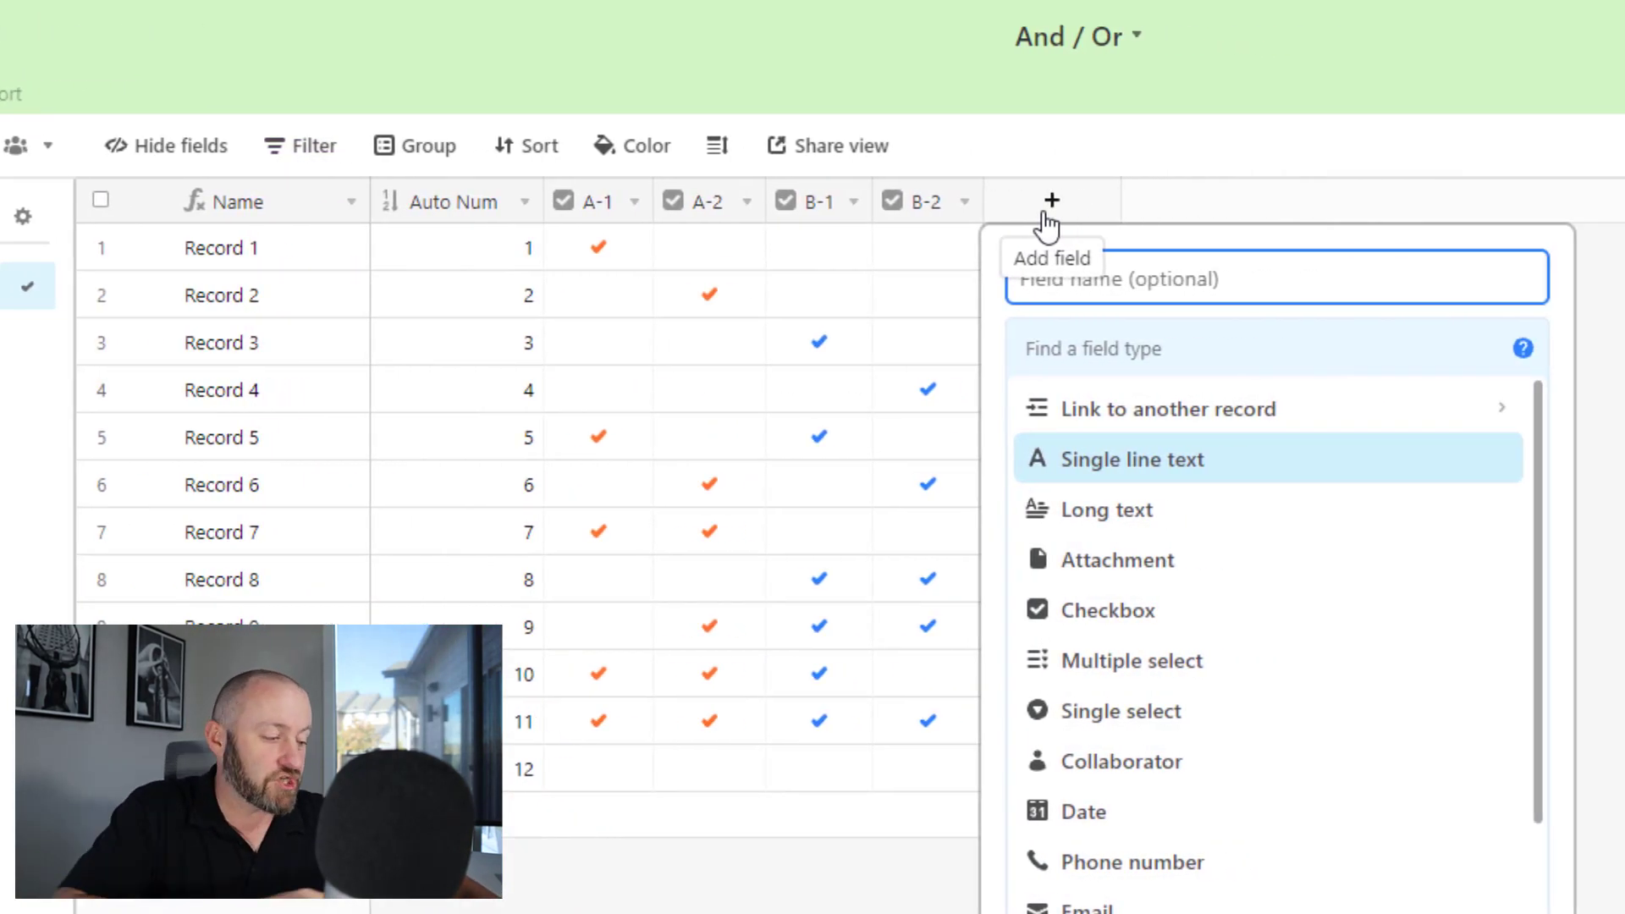
- Create a formula field named Group A with formula and({A-1},{A-2})
type("Group A")
key("Tab")
type("fo")
key("Return")
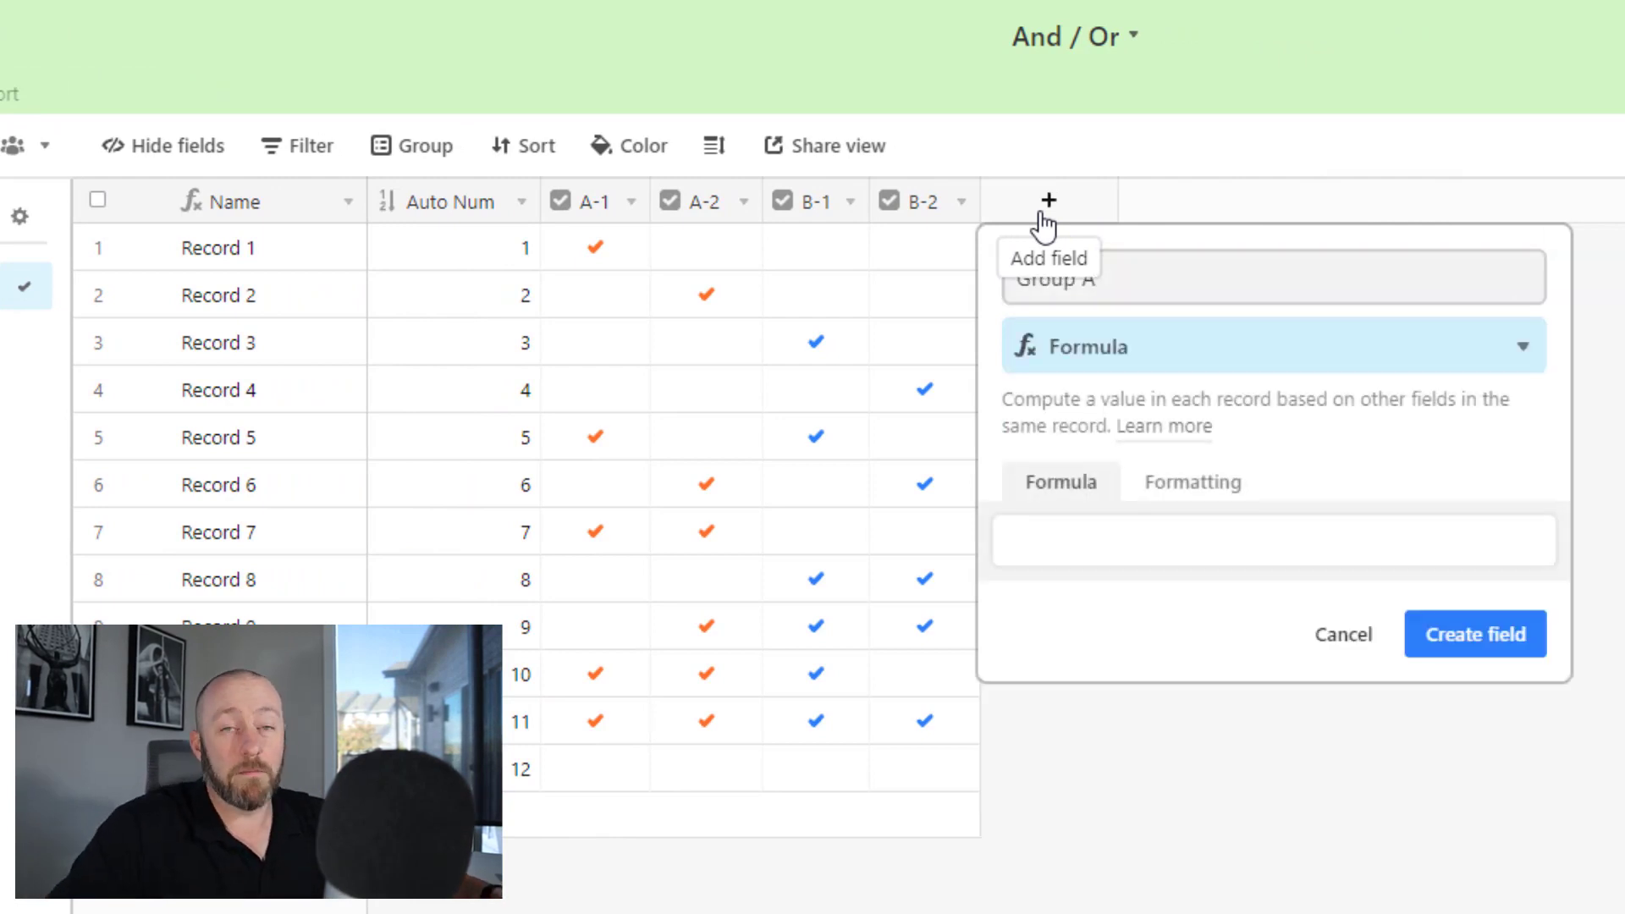
left_click(1097, 554)
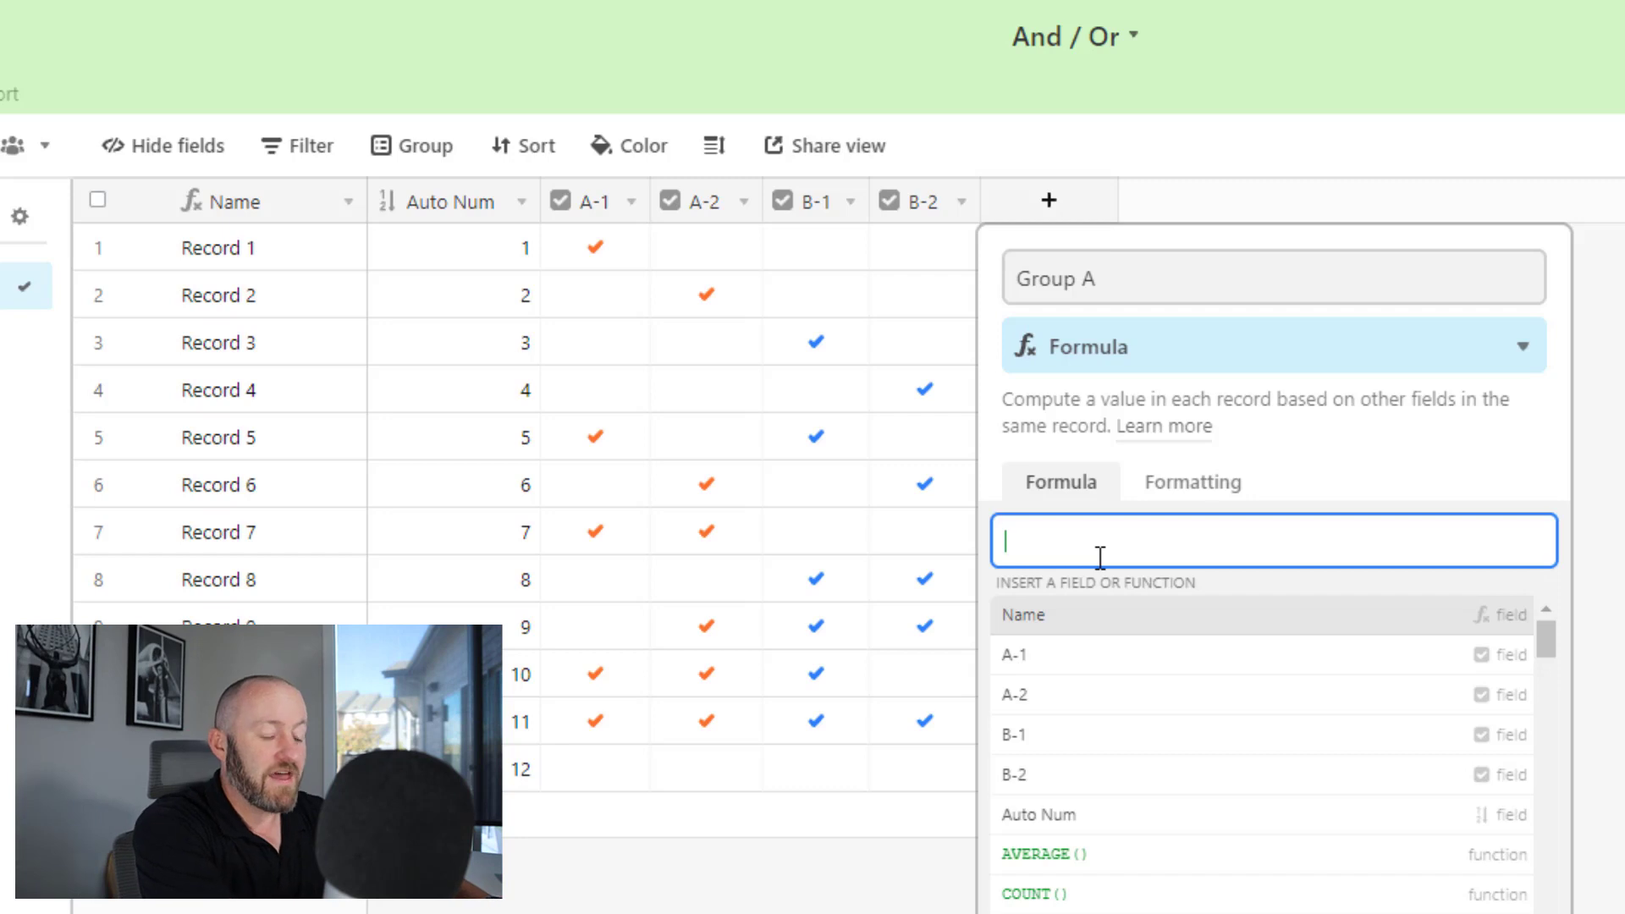
type("and()")
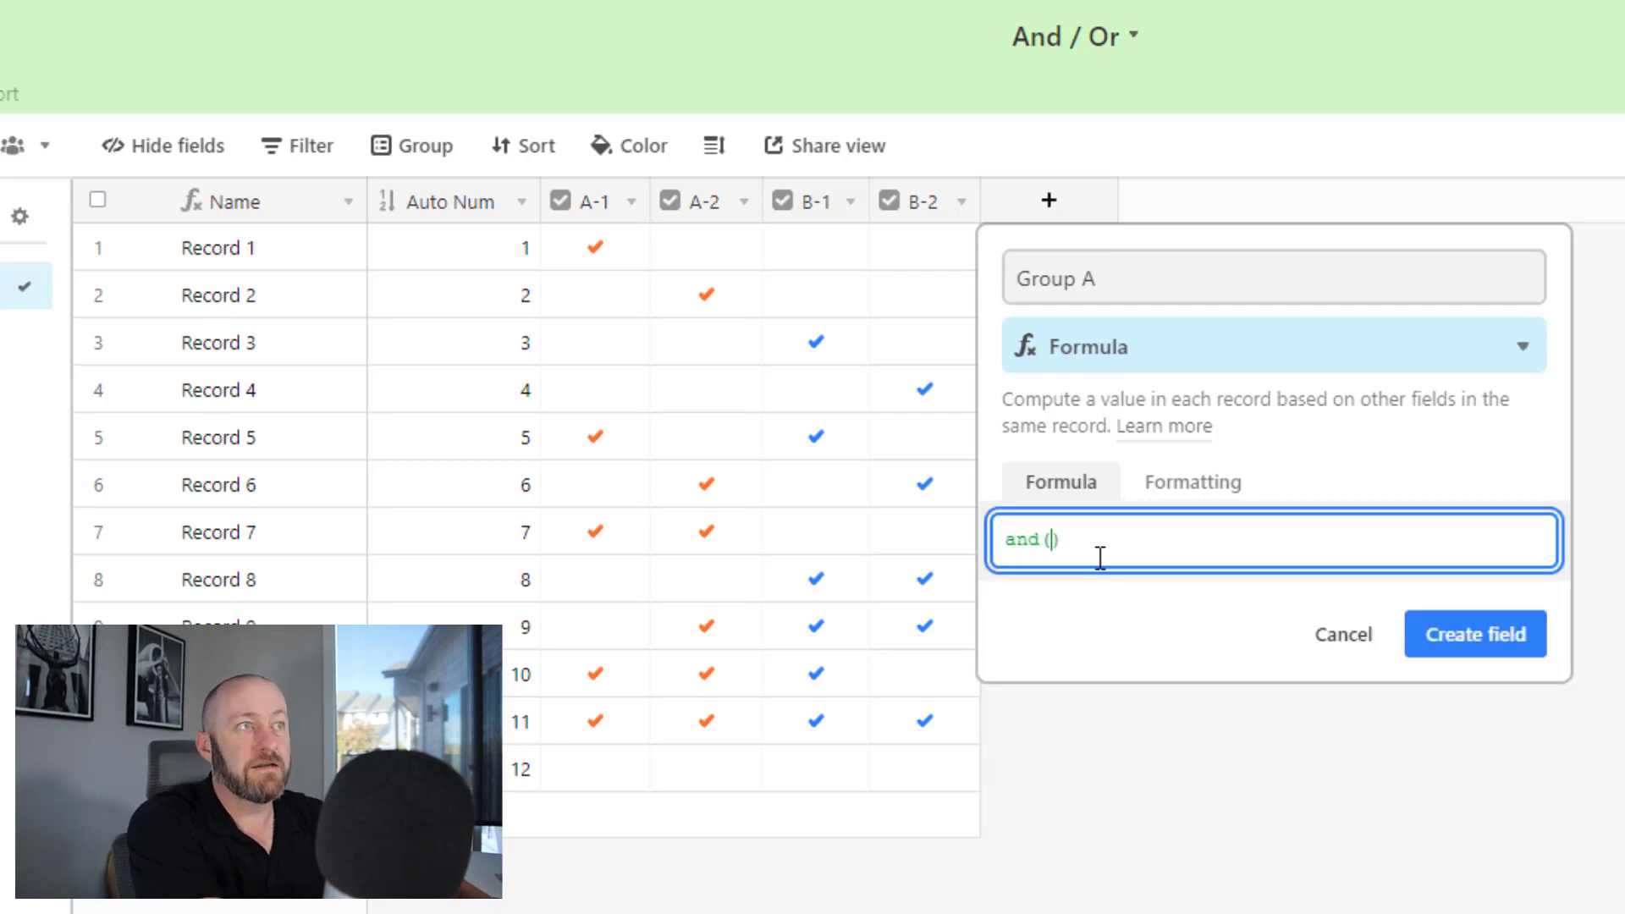
type("{A-1}")
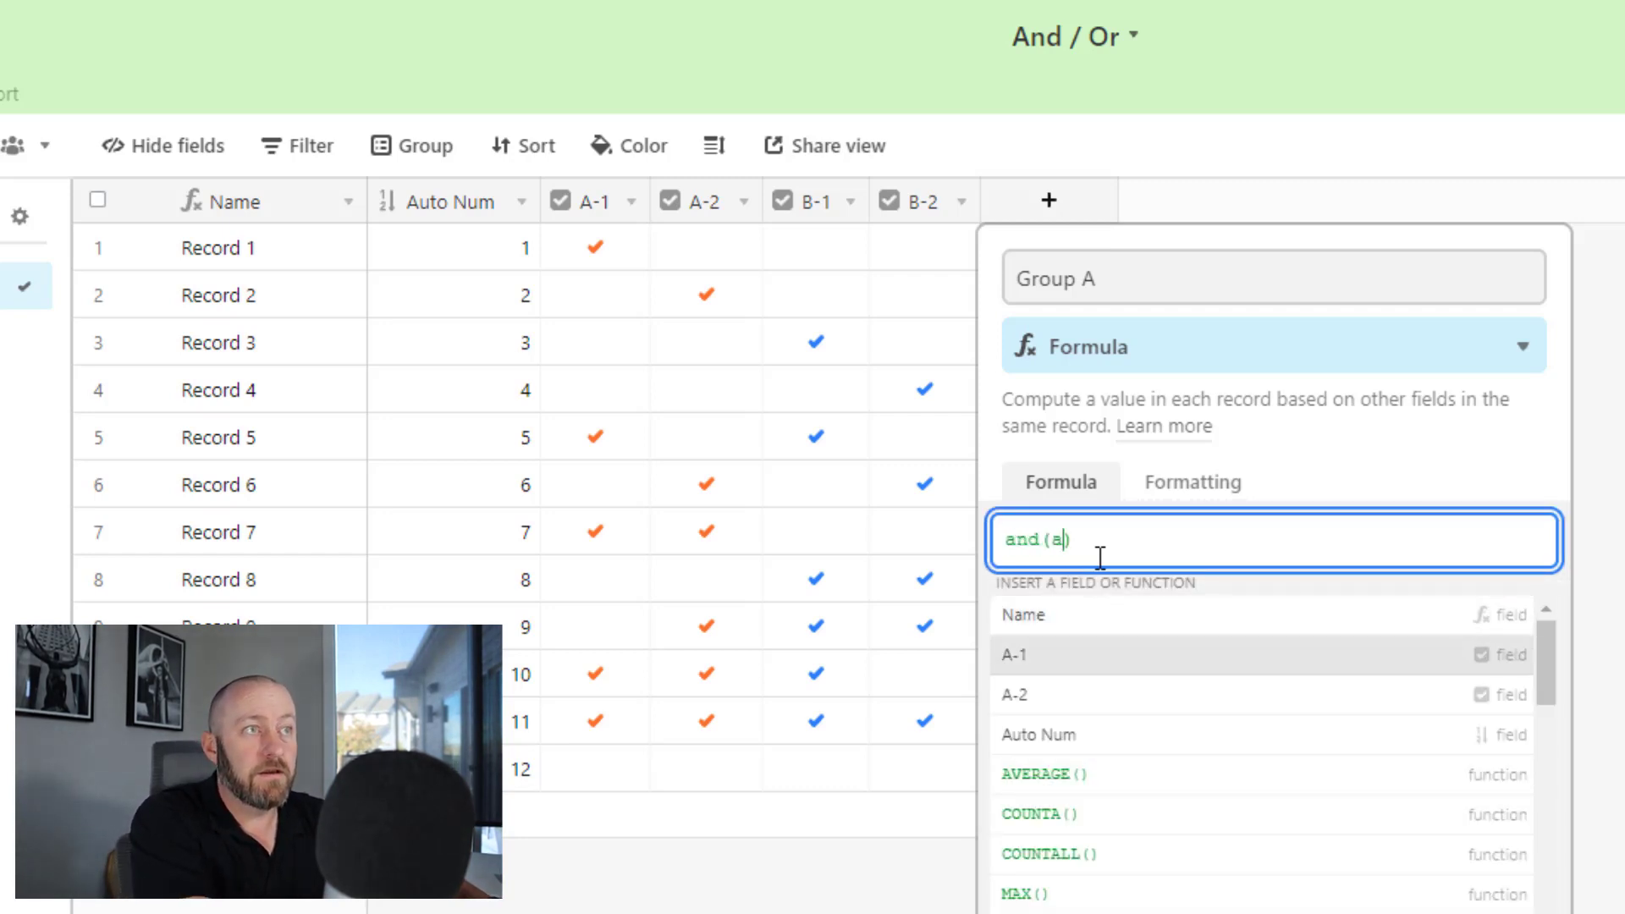
type(",a")
key("BackSpace")
type("{A-2}")
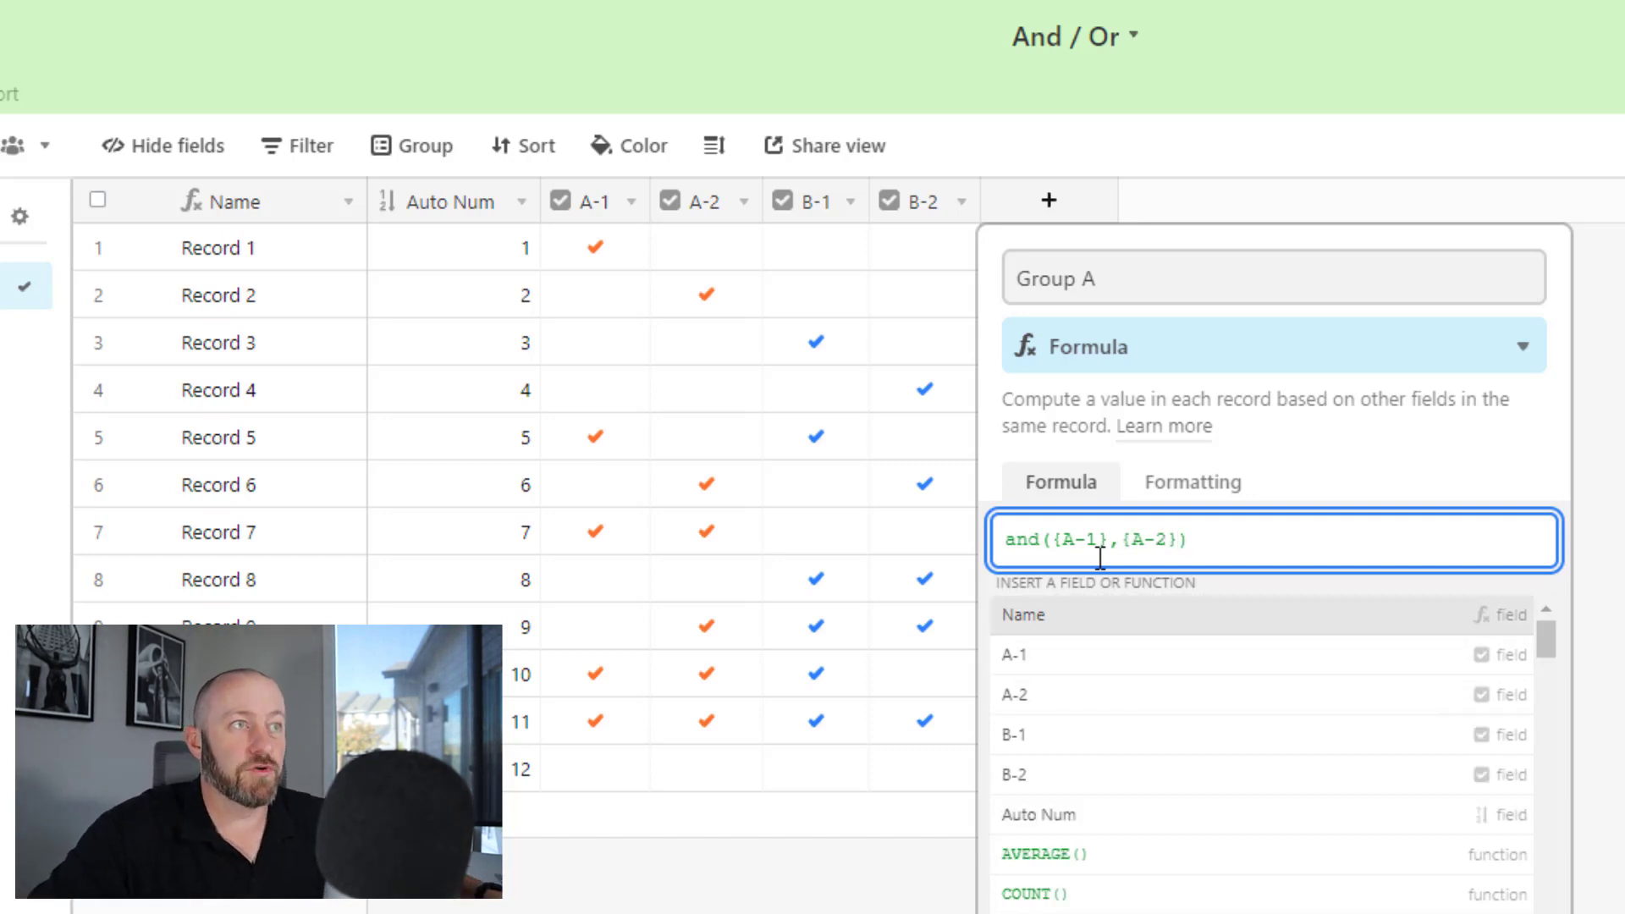
key("Return")
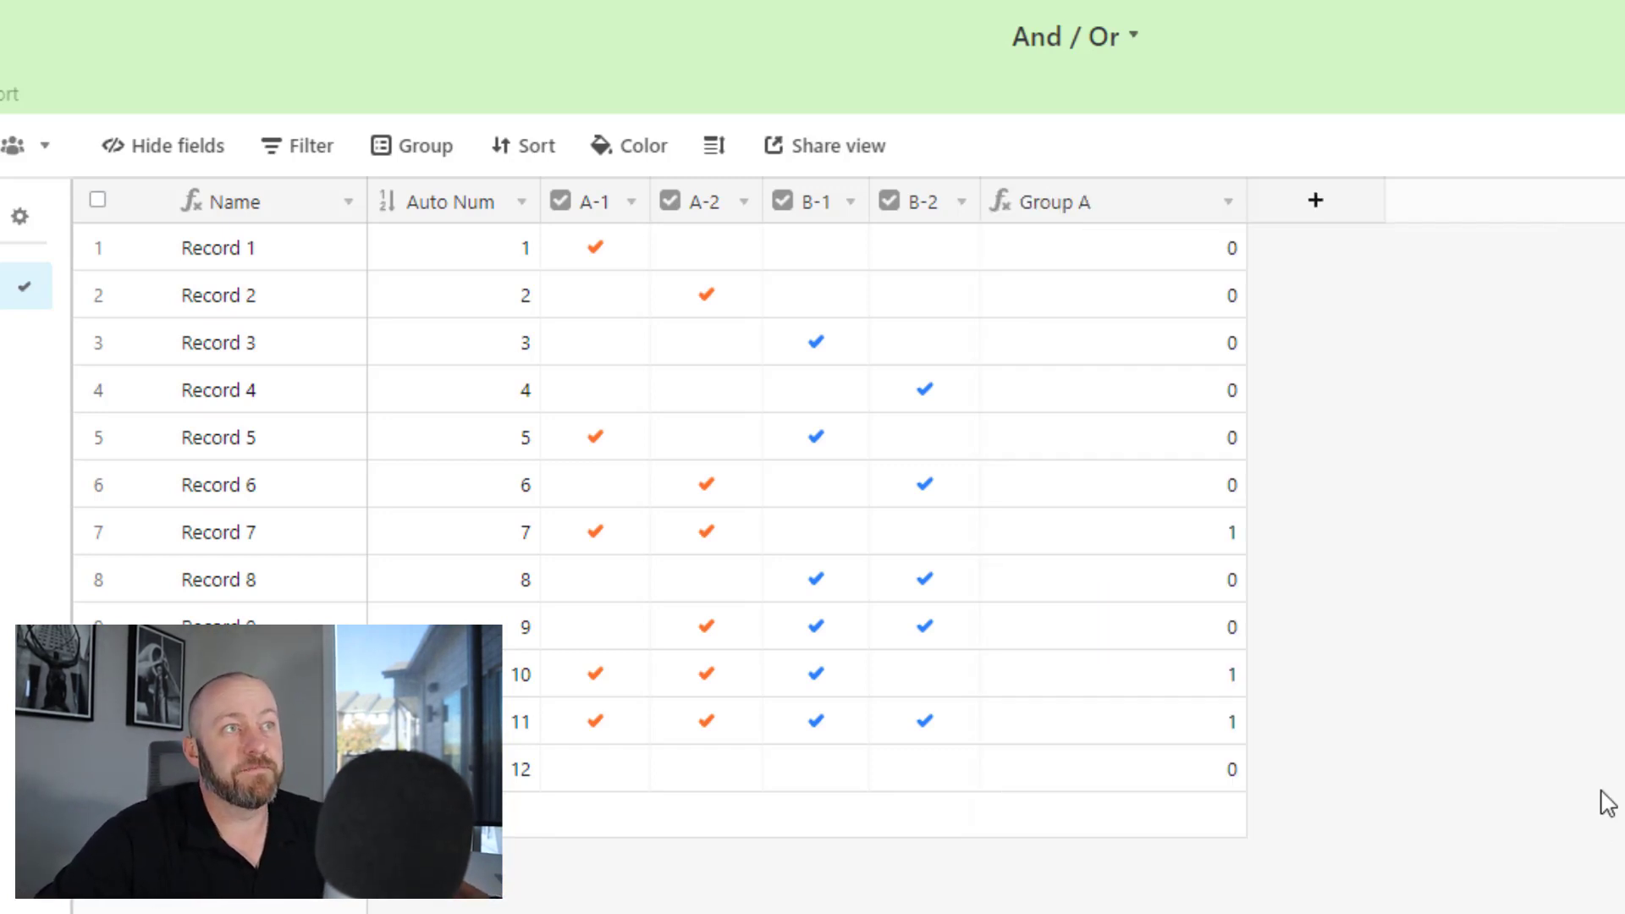
- Narrow the Group A column and check its results for records 7, 10 and 11
left_click_drag(1242, 223, 1095, 486)
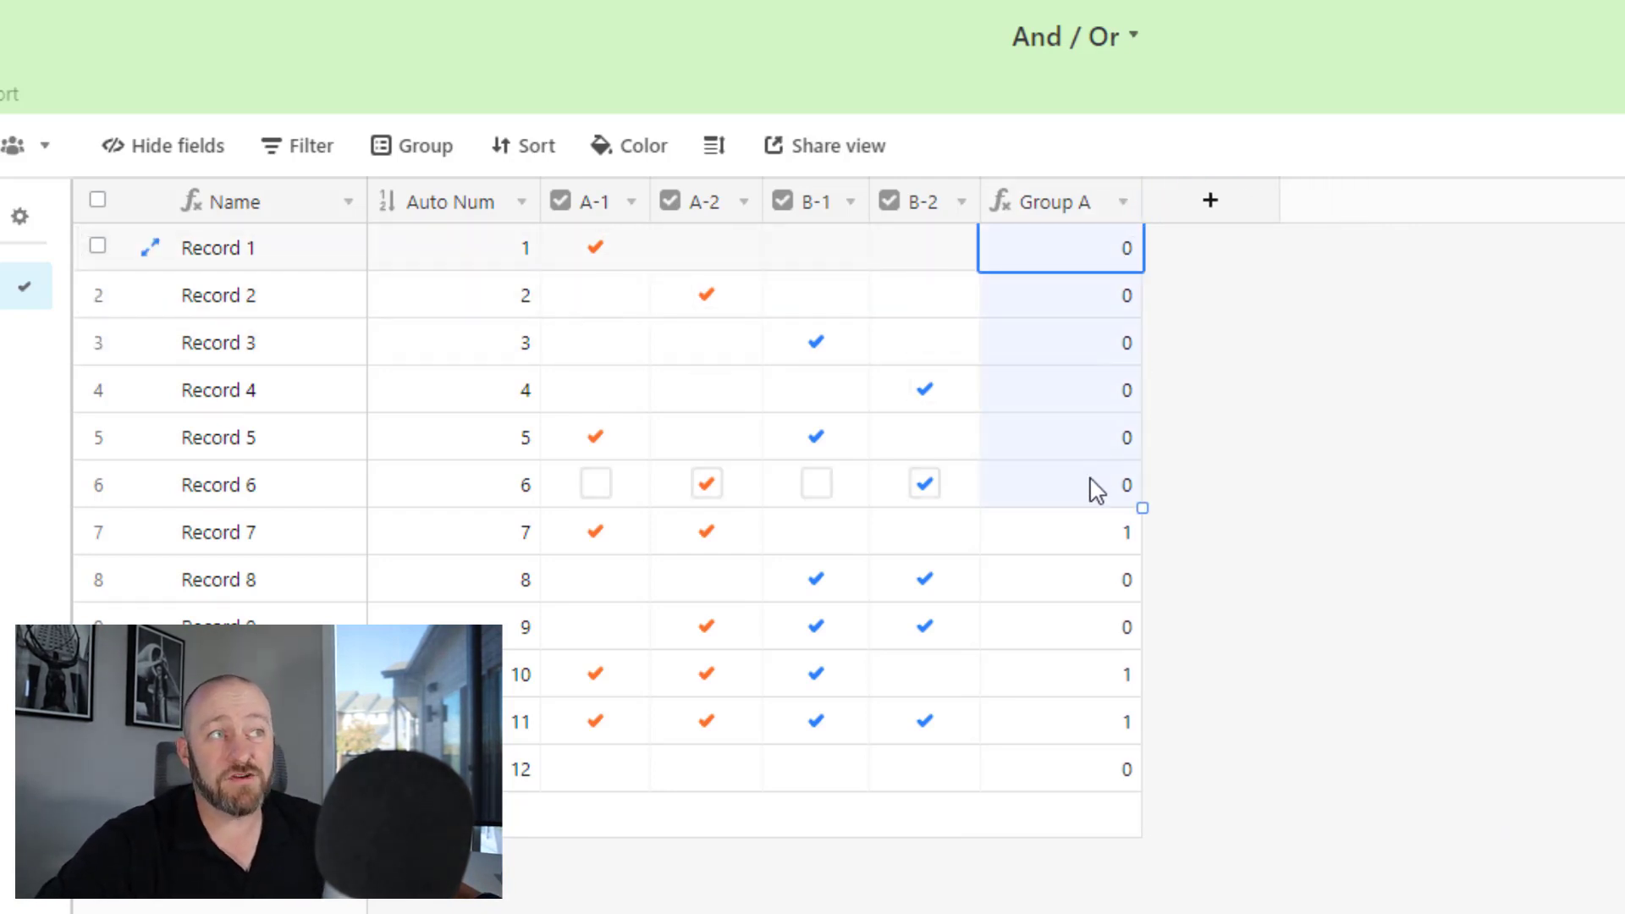
left_click(1091, 546)
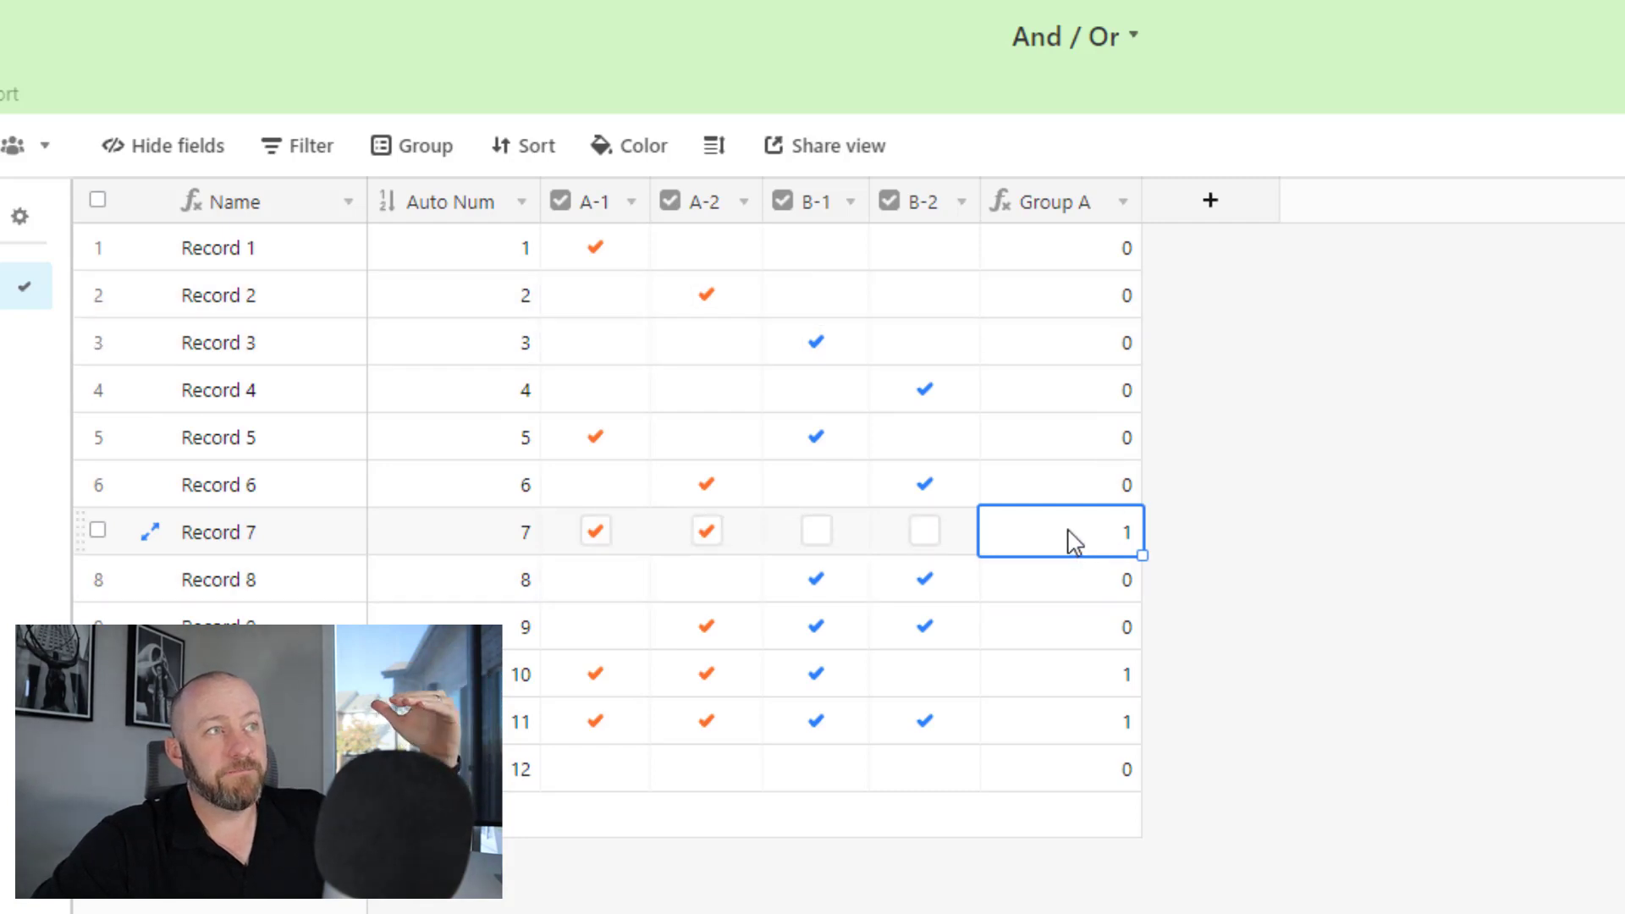
left_click(1064, 679)
left_click(1080, 721)
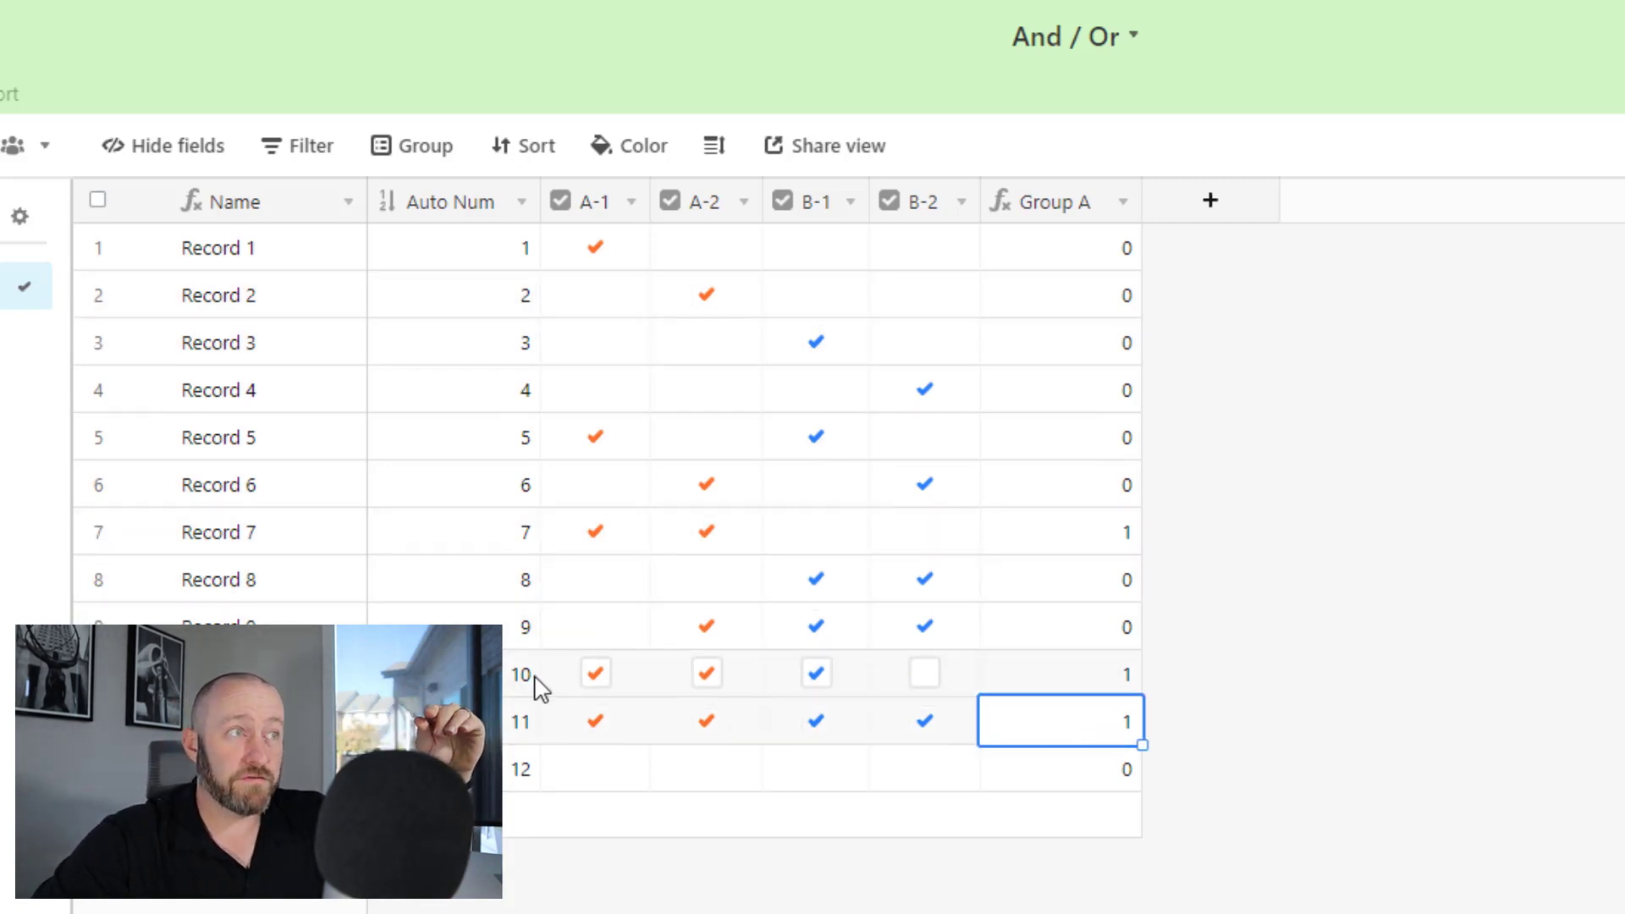
left_click(1317, 613)
left_click(1224, 217)
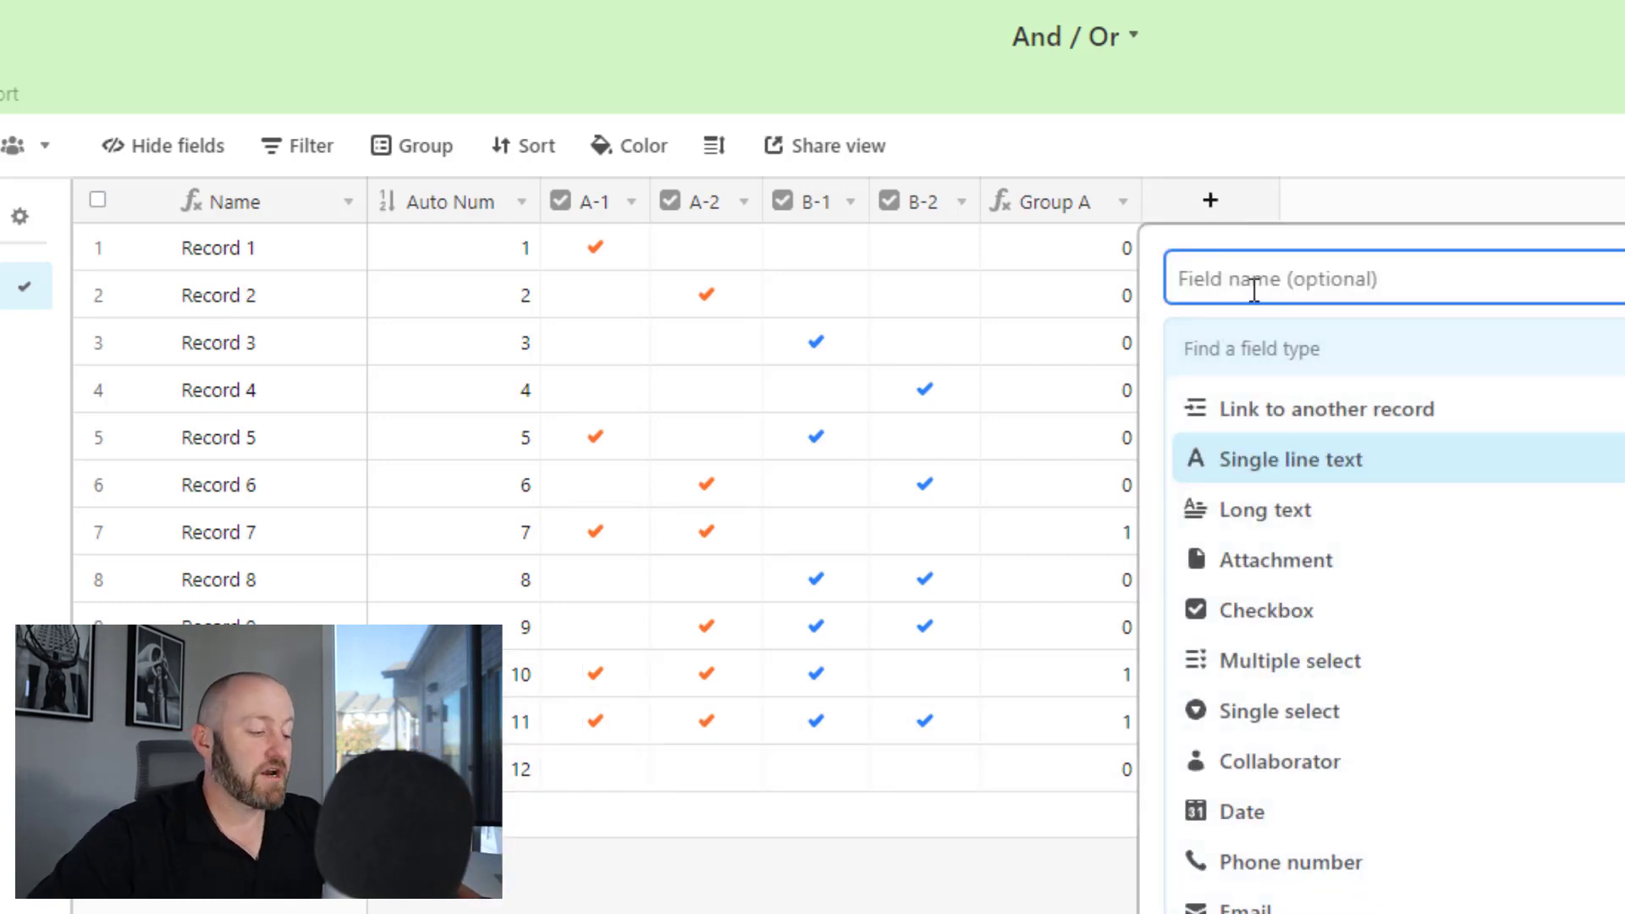
- Create a formula field named Group B with formula and({B-1},{B-2})
type("Group B")
key("Tab")
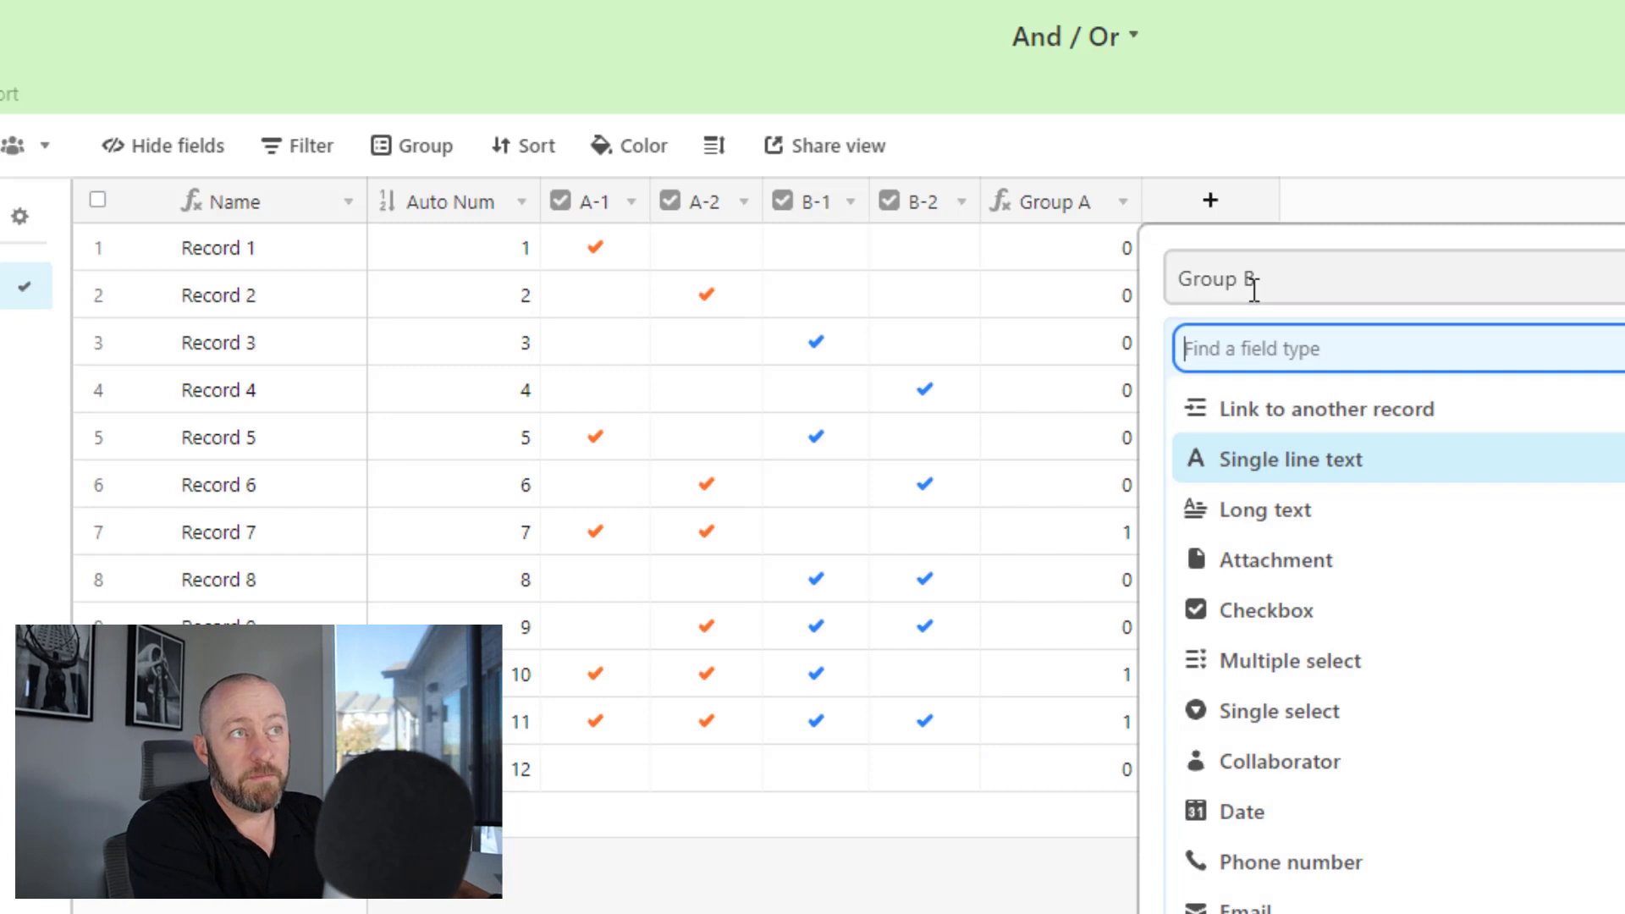
type("f")
key("Return")
key("Tab")
key("Tab")
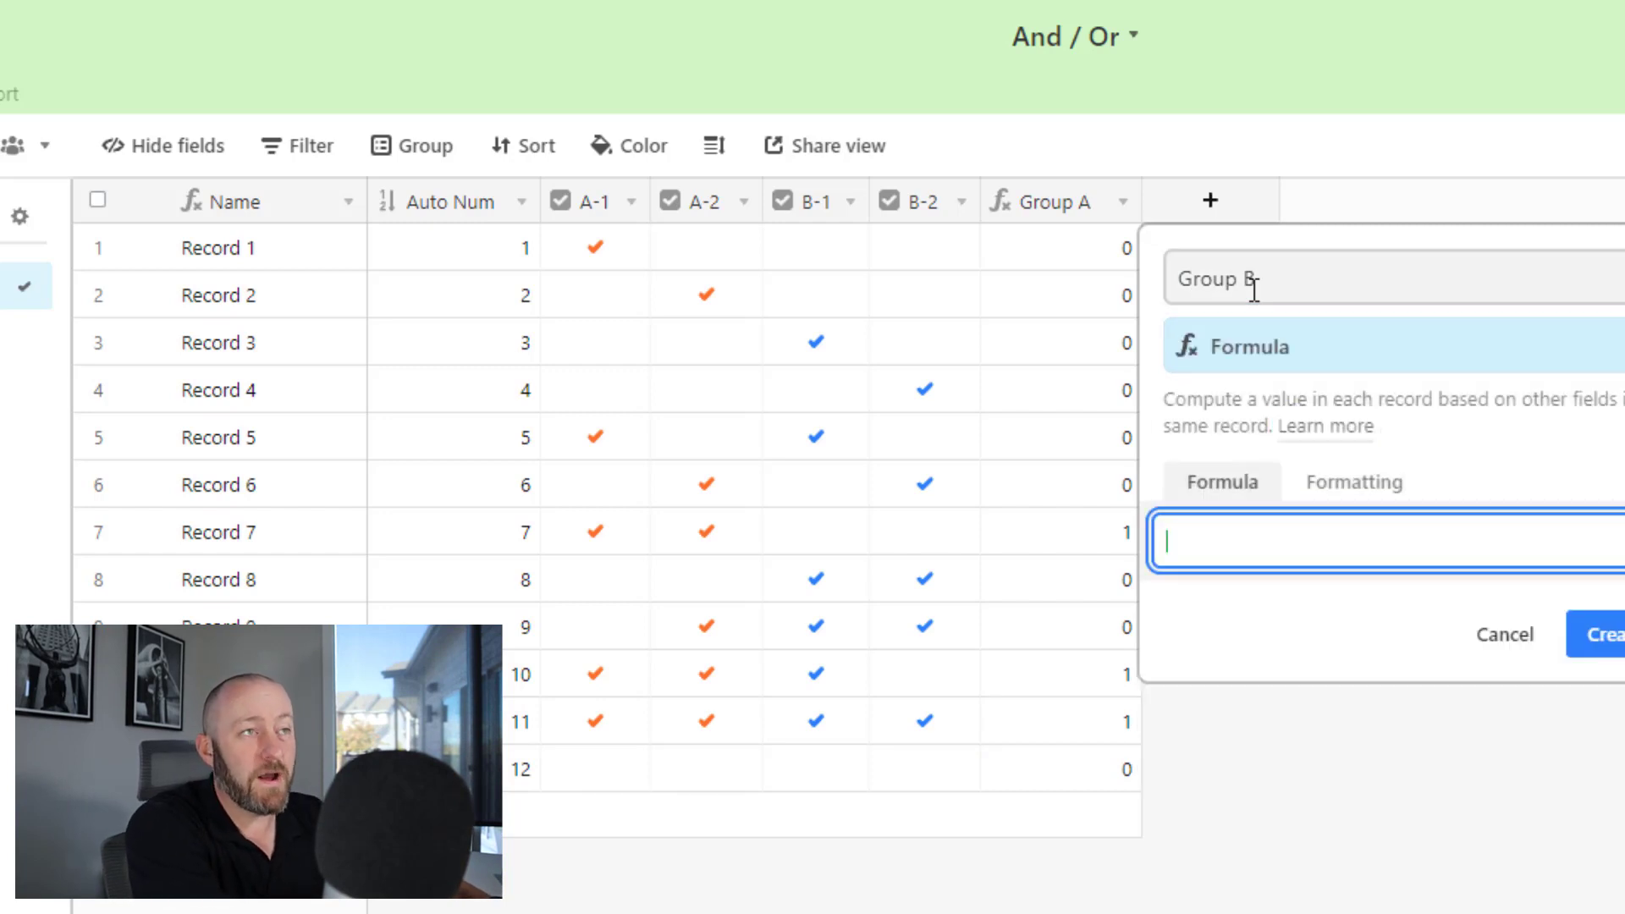
type("and()")
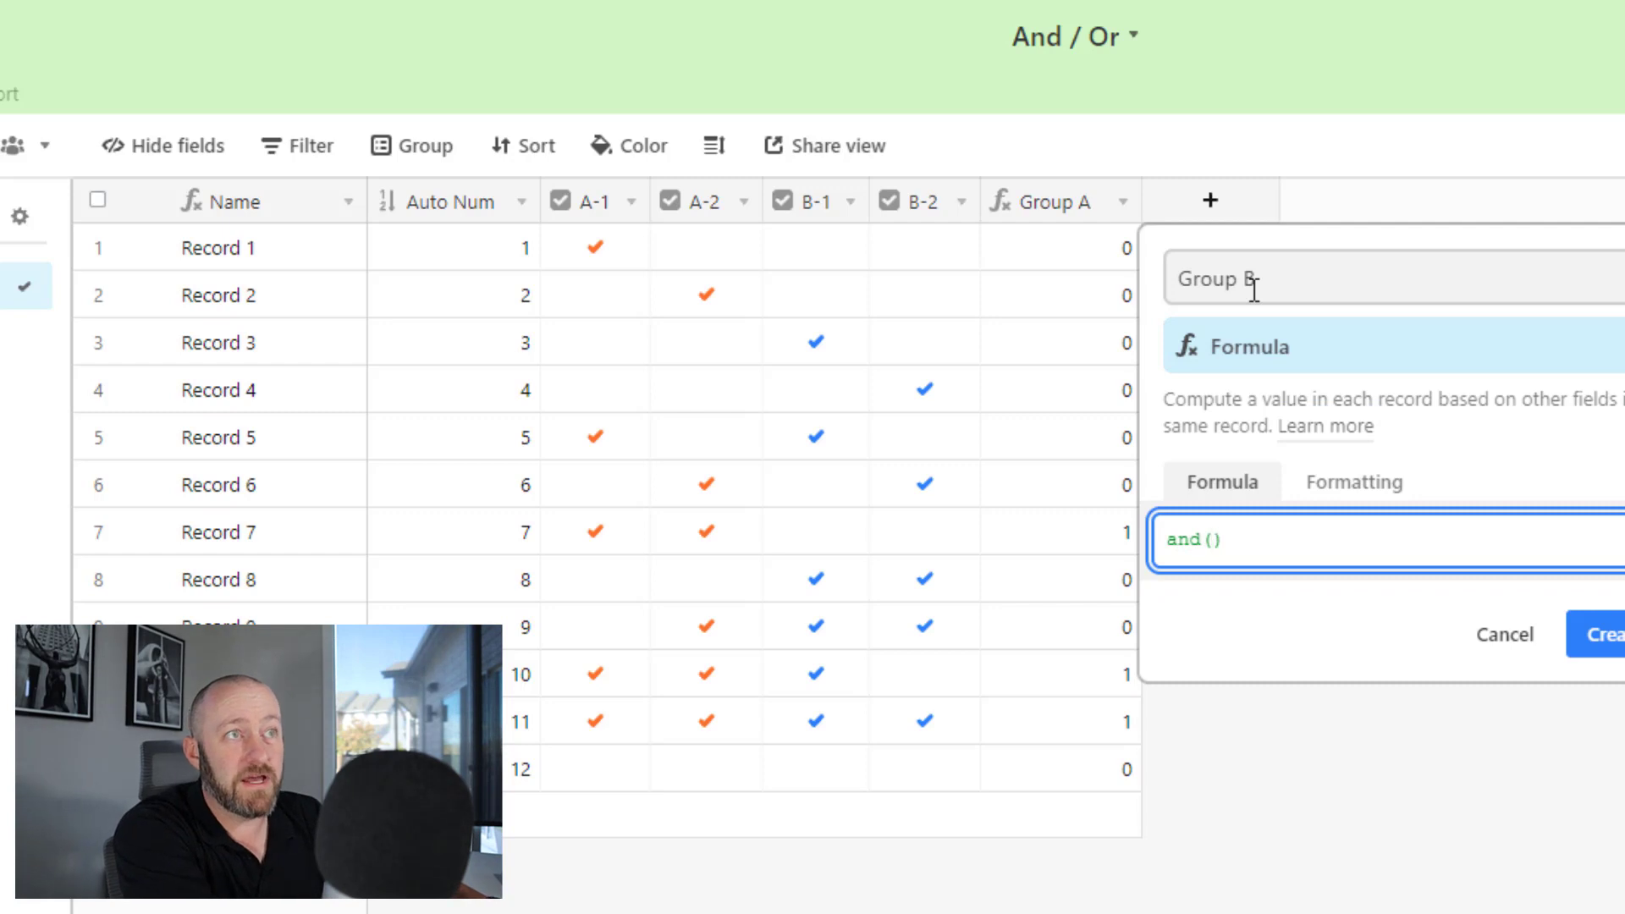
type("b")
key("Return")
type(",b")
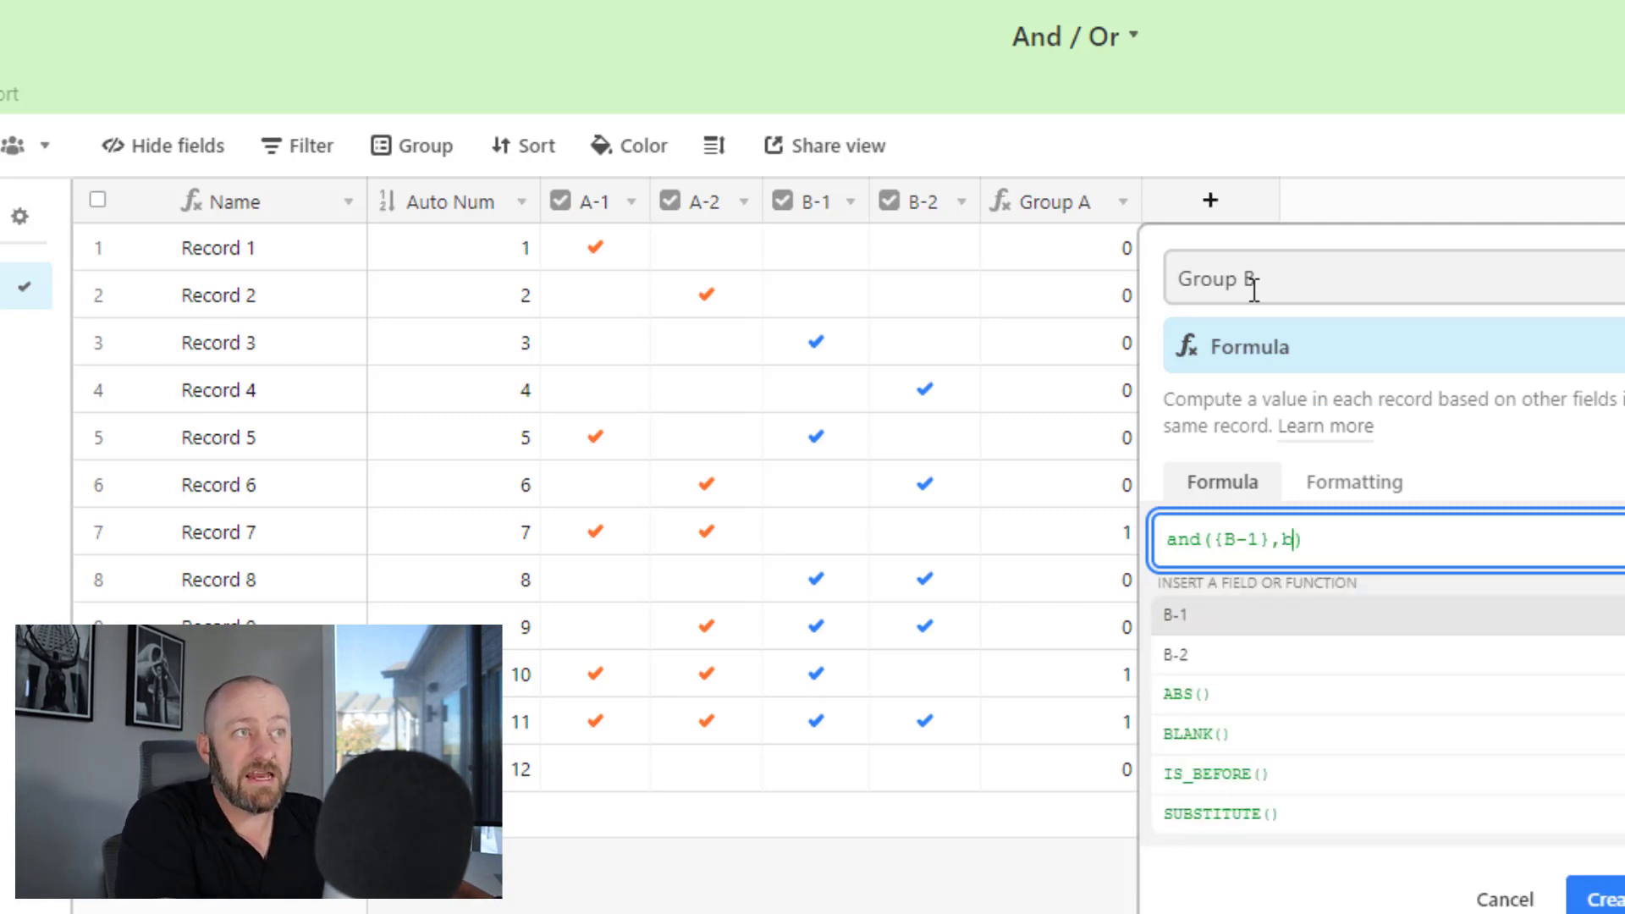
key("Down")
key("Return")
key("Return")
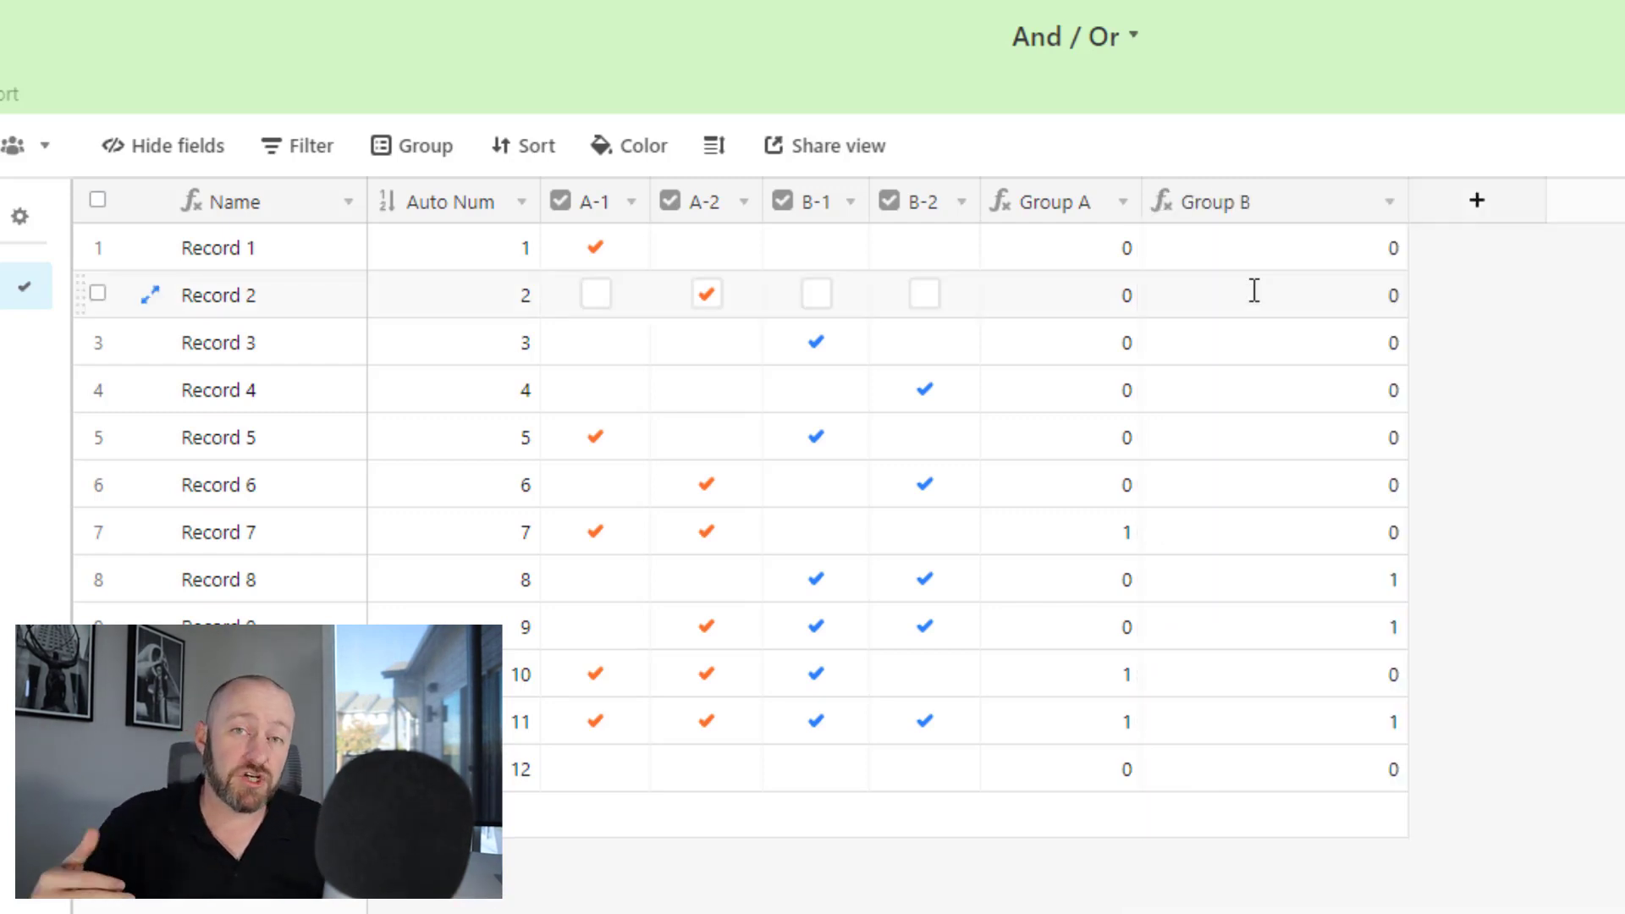
- Narrow the Group B column and check its results for records 8, 9 and 11
left_click_drag(1407, 201, 1295, 200)
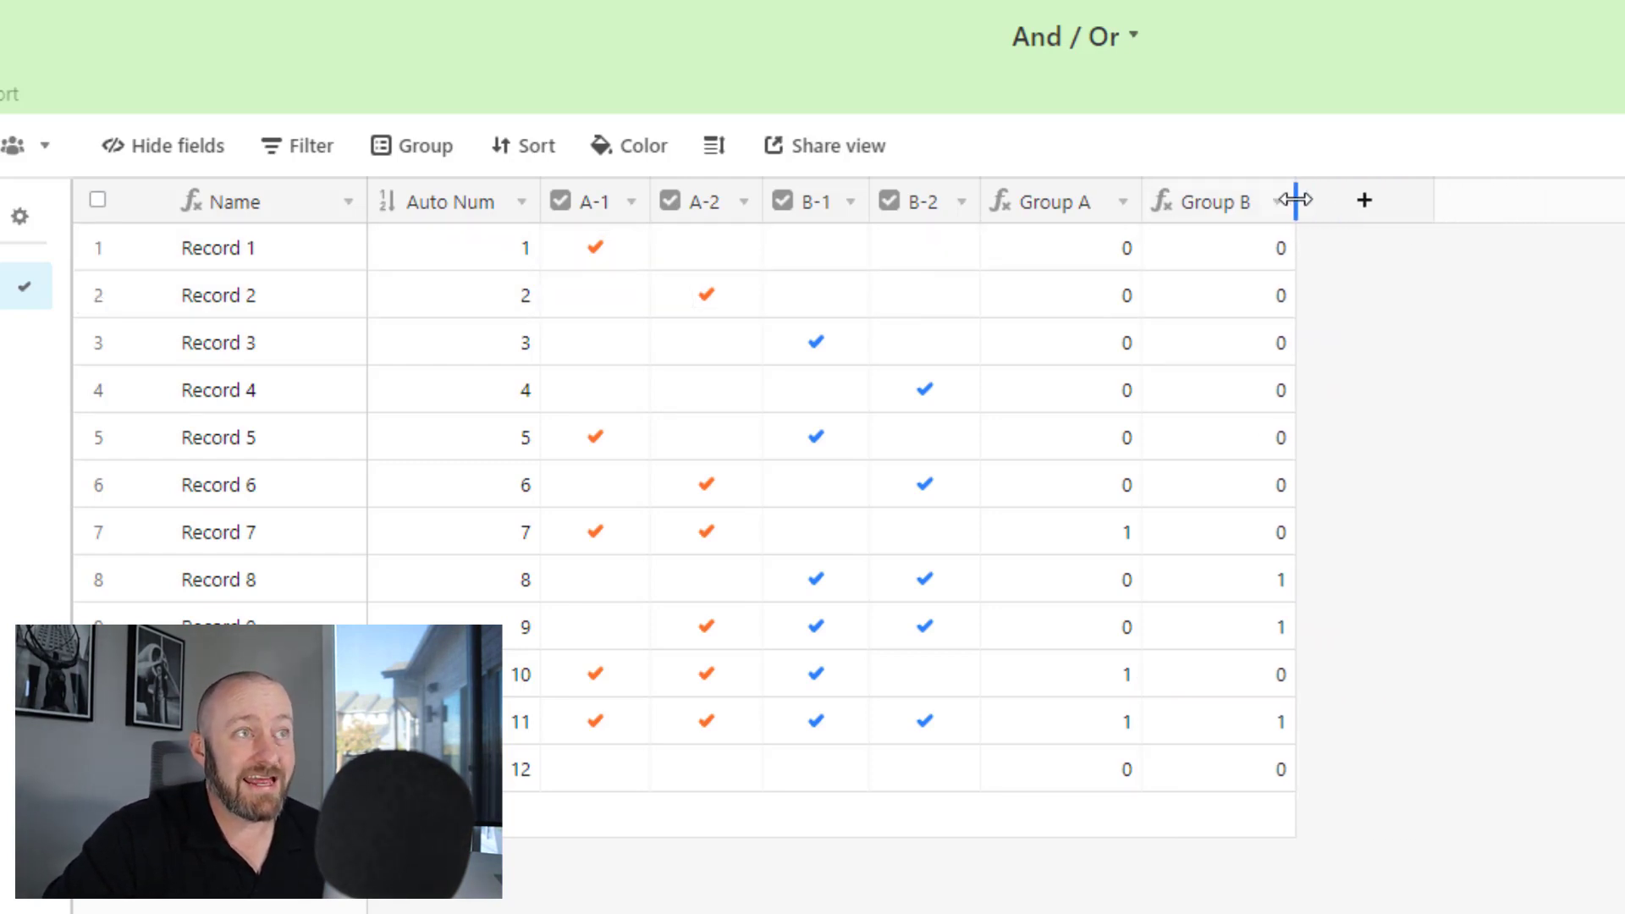
left_click(1191, 594)
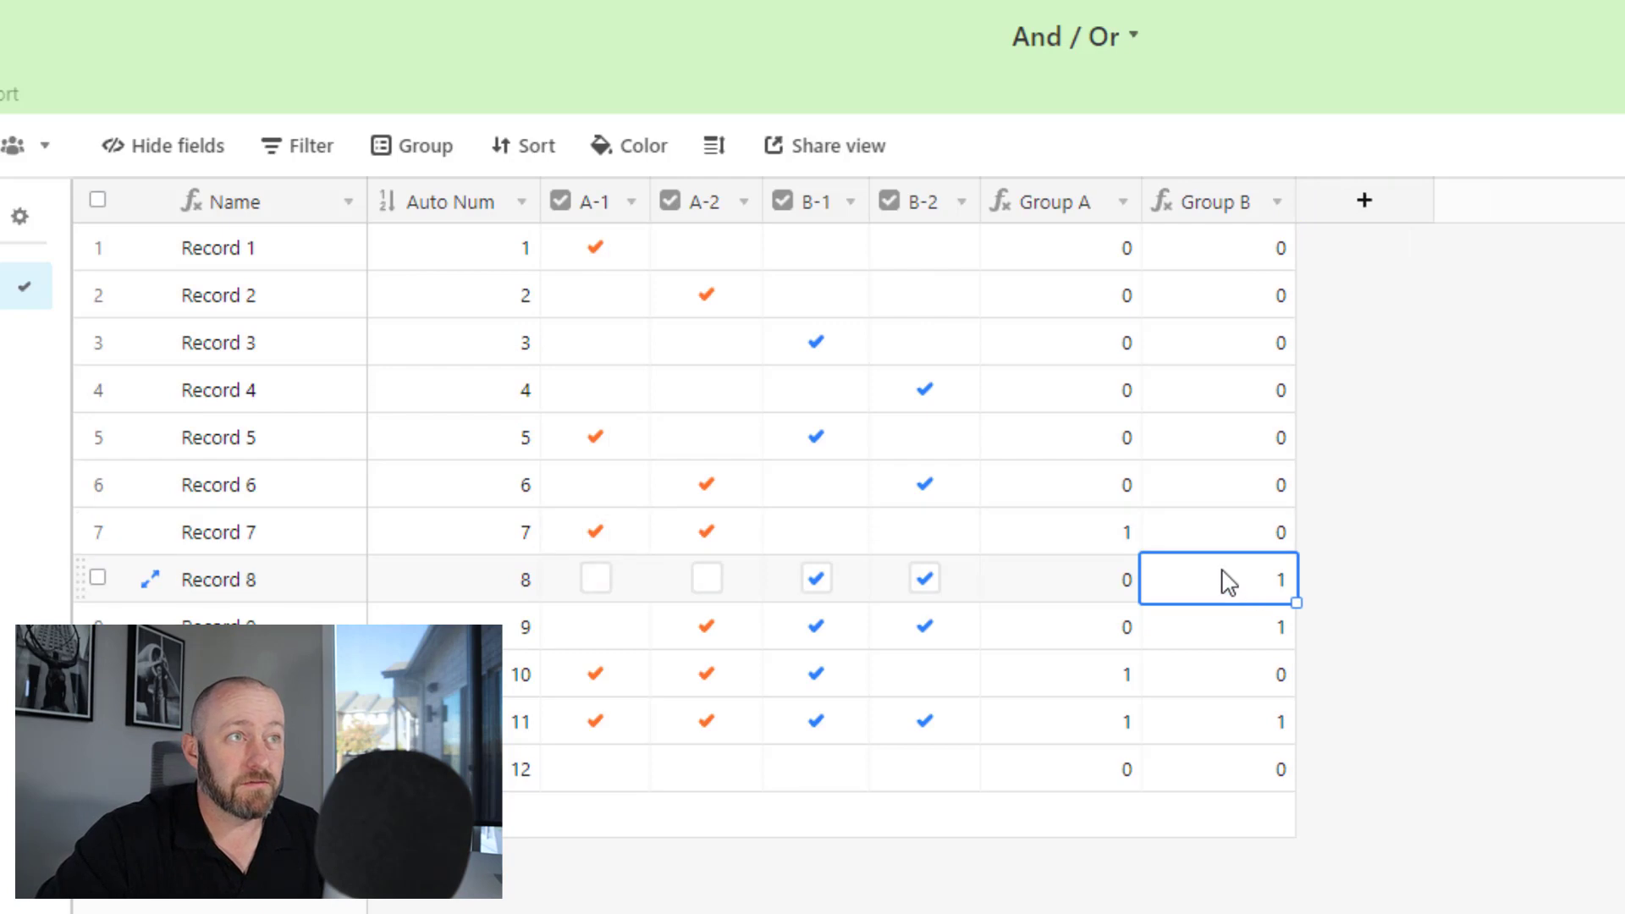
left_click(1232, 631)
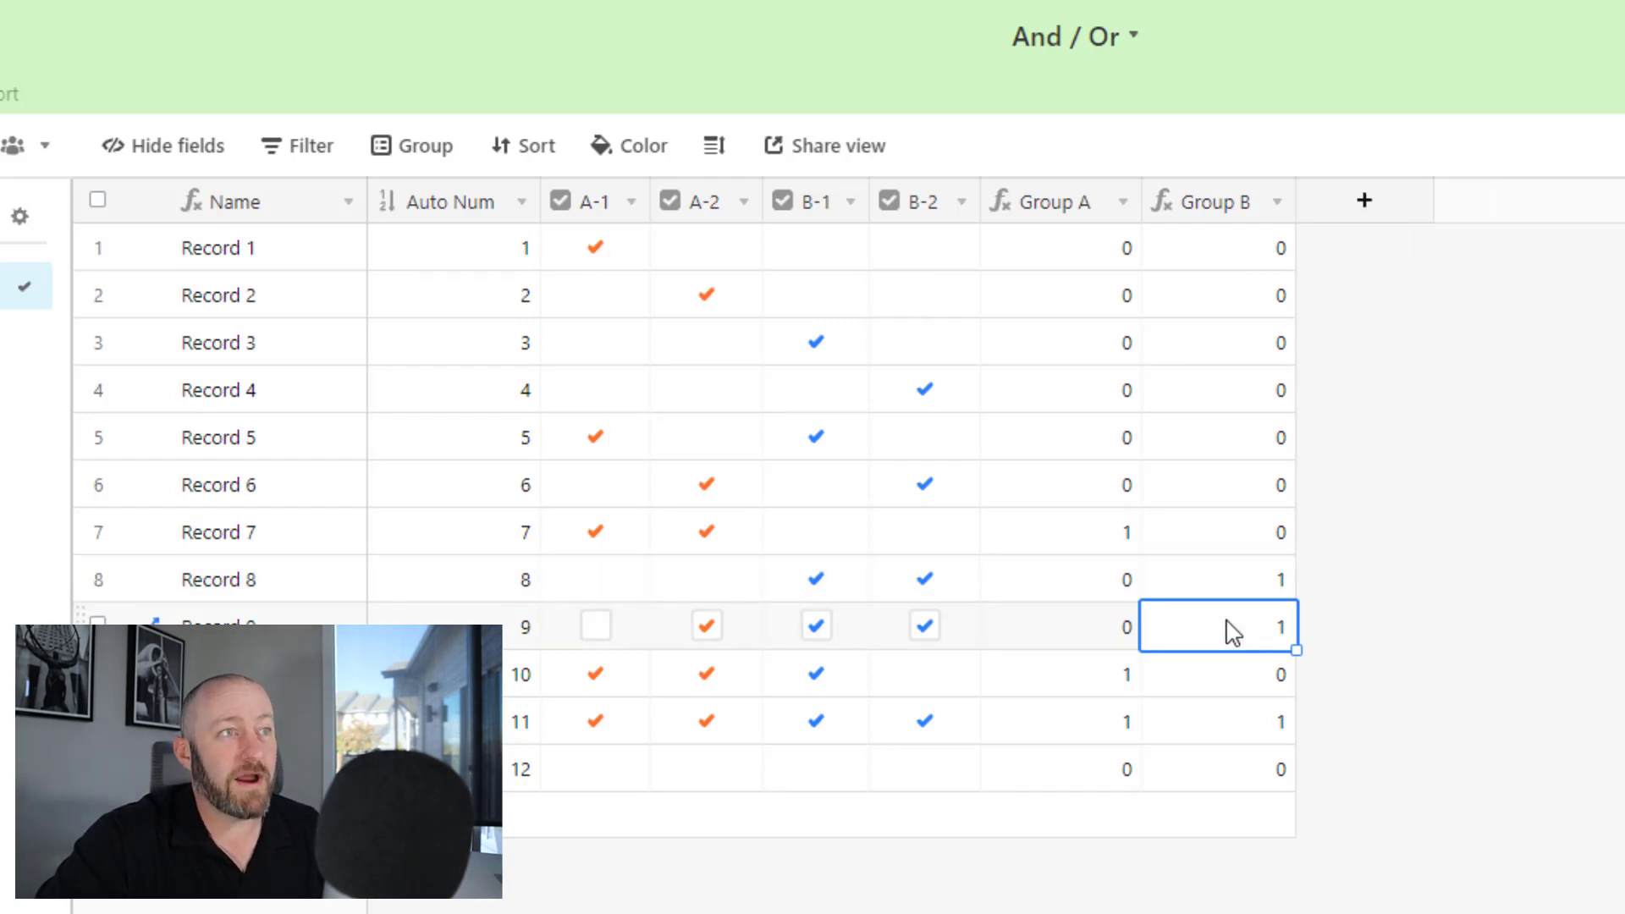
left_click(1210, 742)
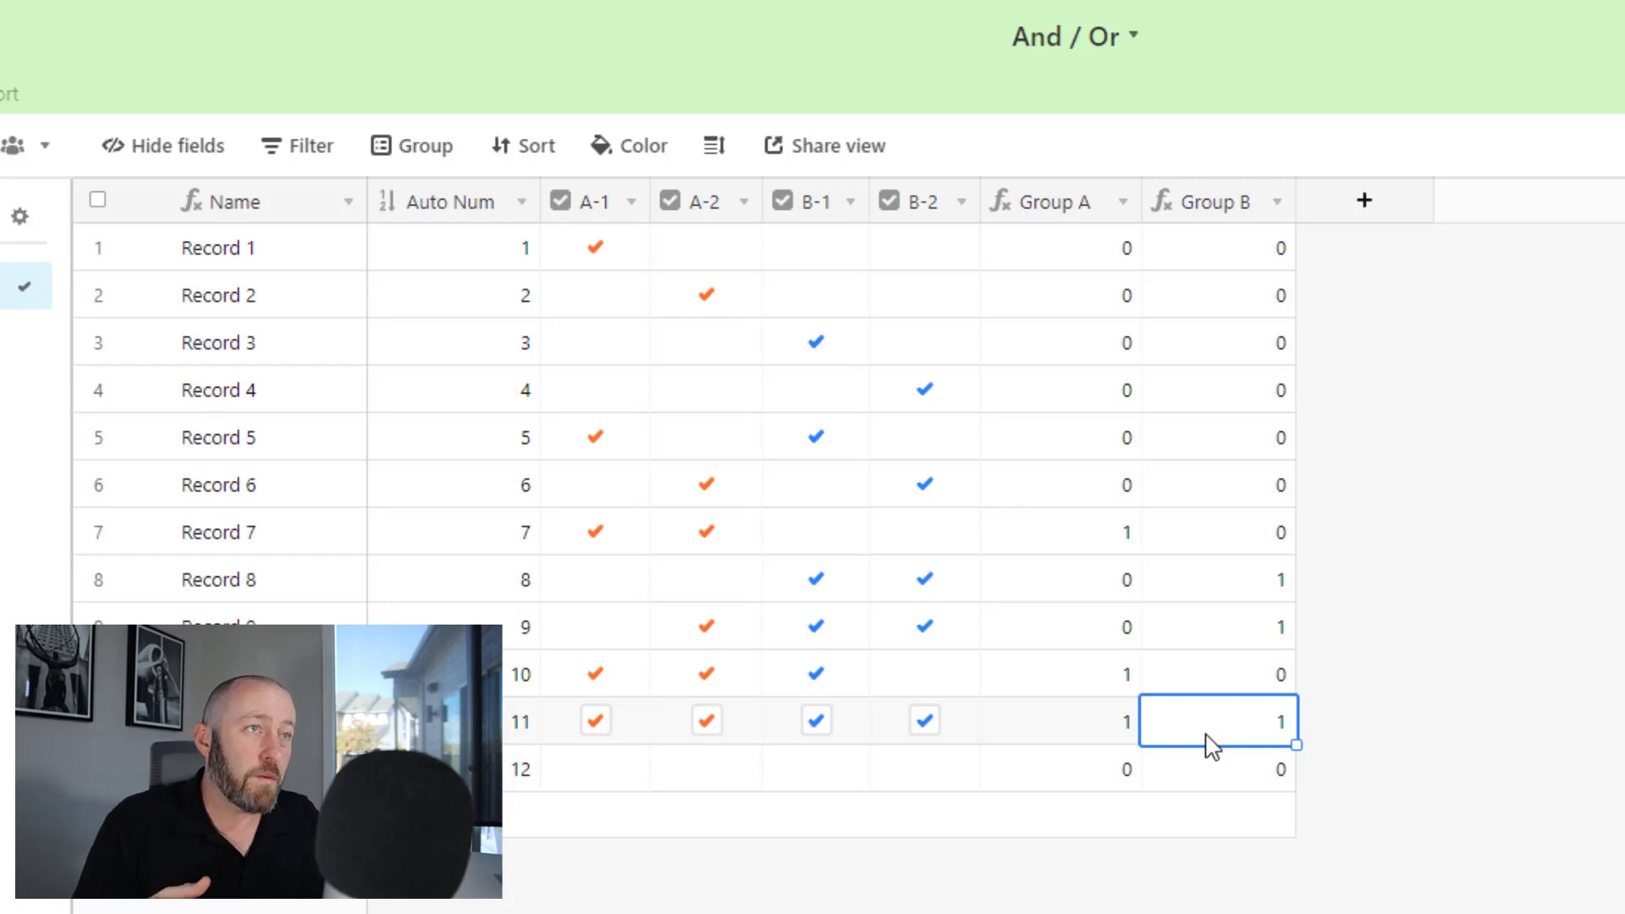
- Add a filter condition where Group A equals 1
left_click(311, 152)
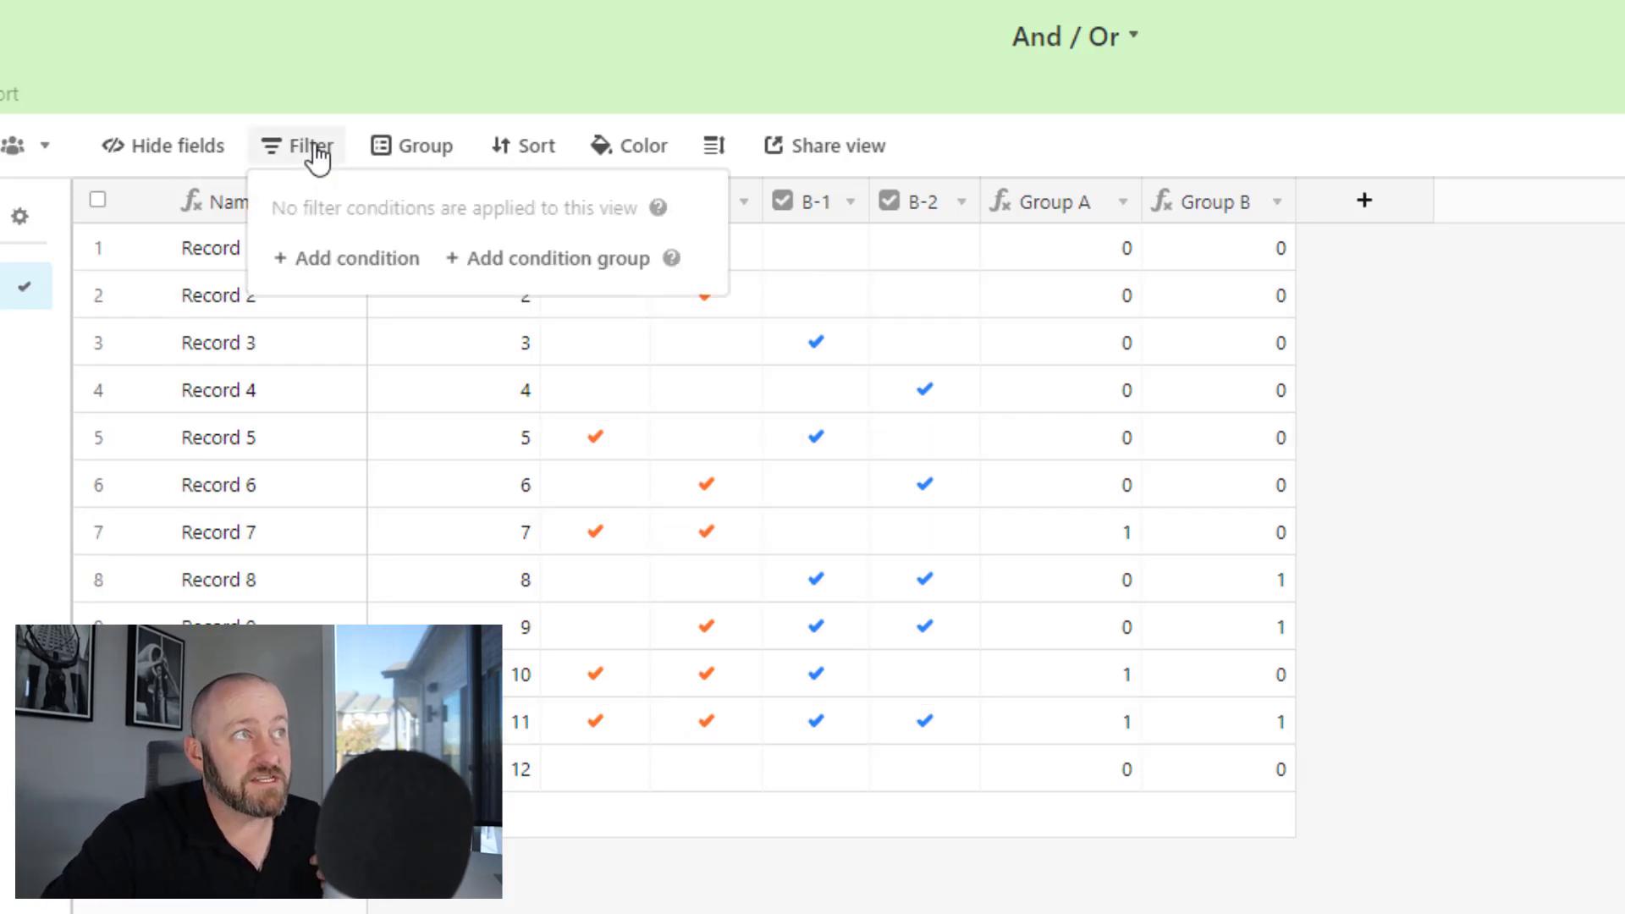
left_click(368, 260)
left_click(427, 262)
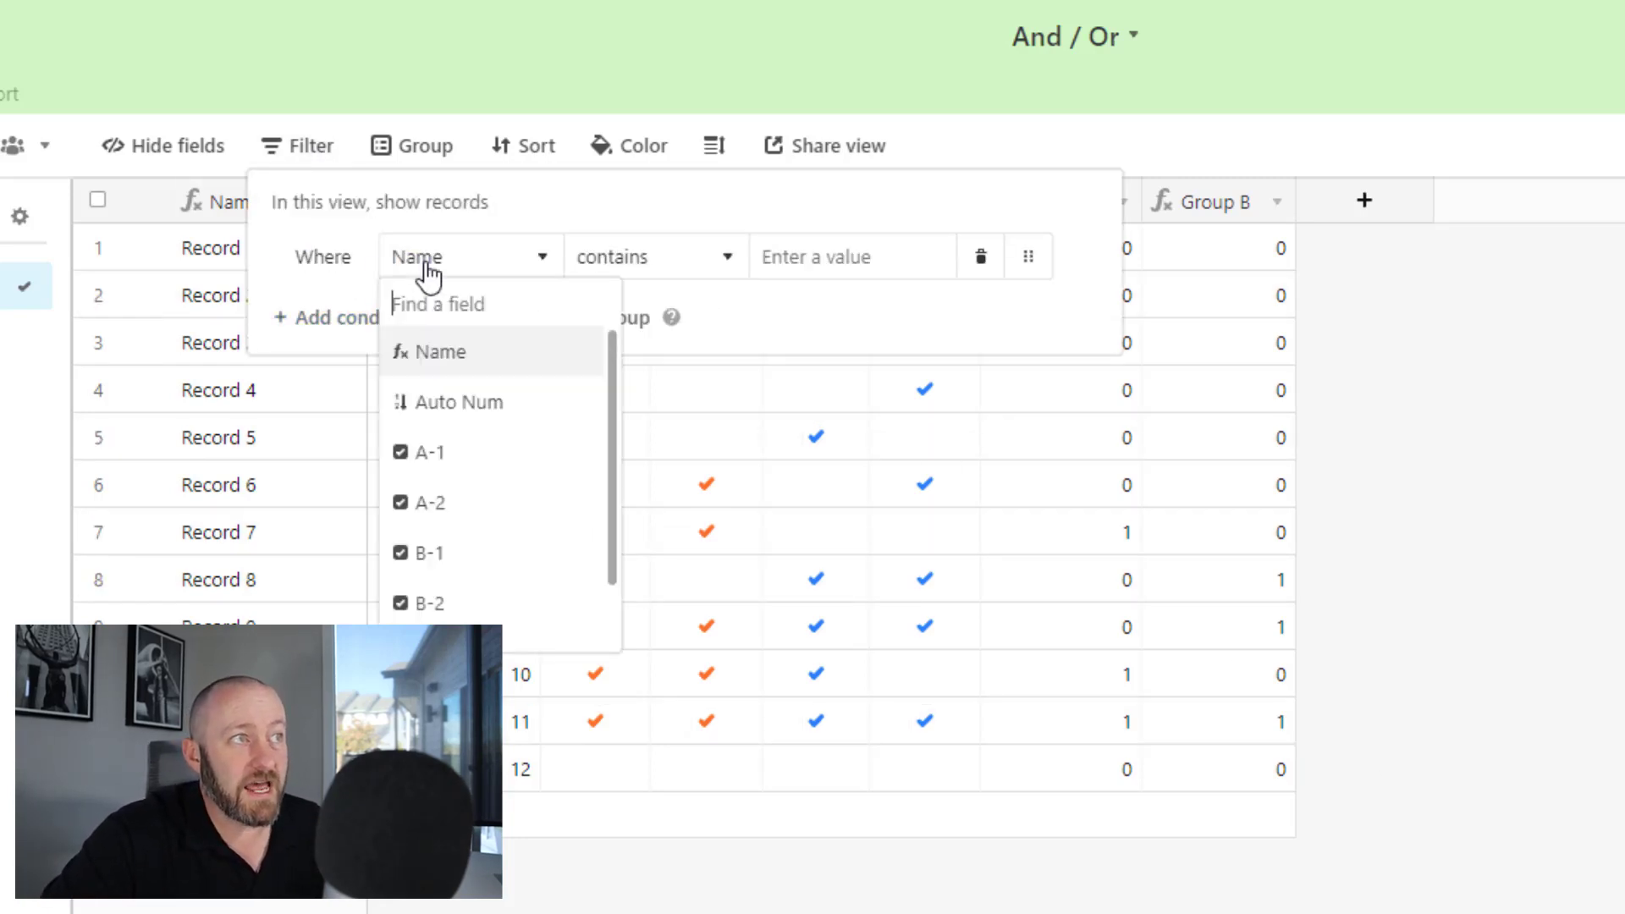
scroll(461, 590, "down", 1)
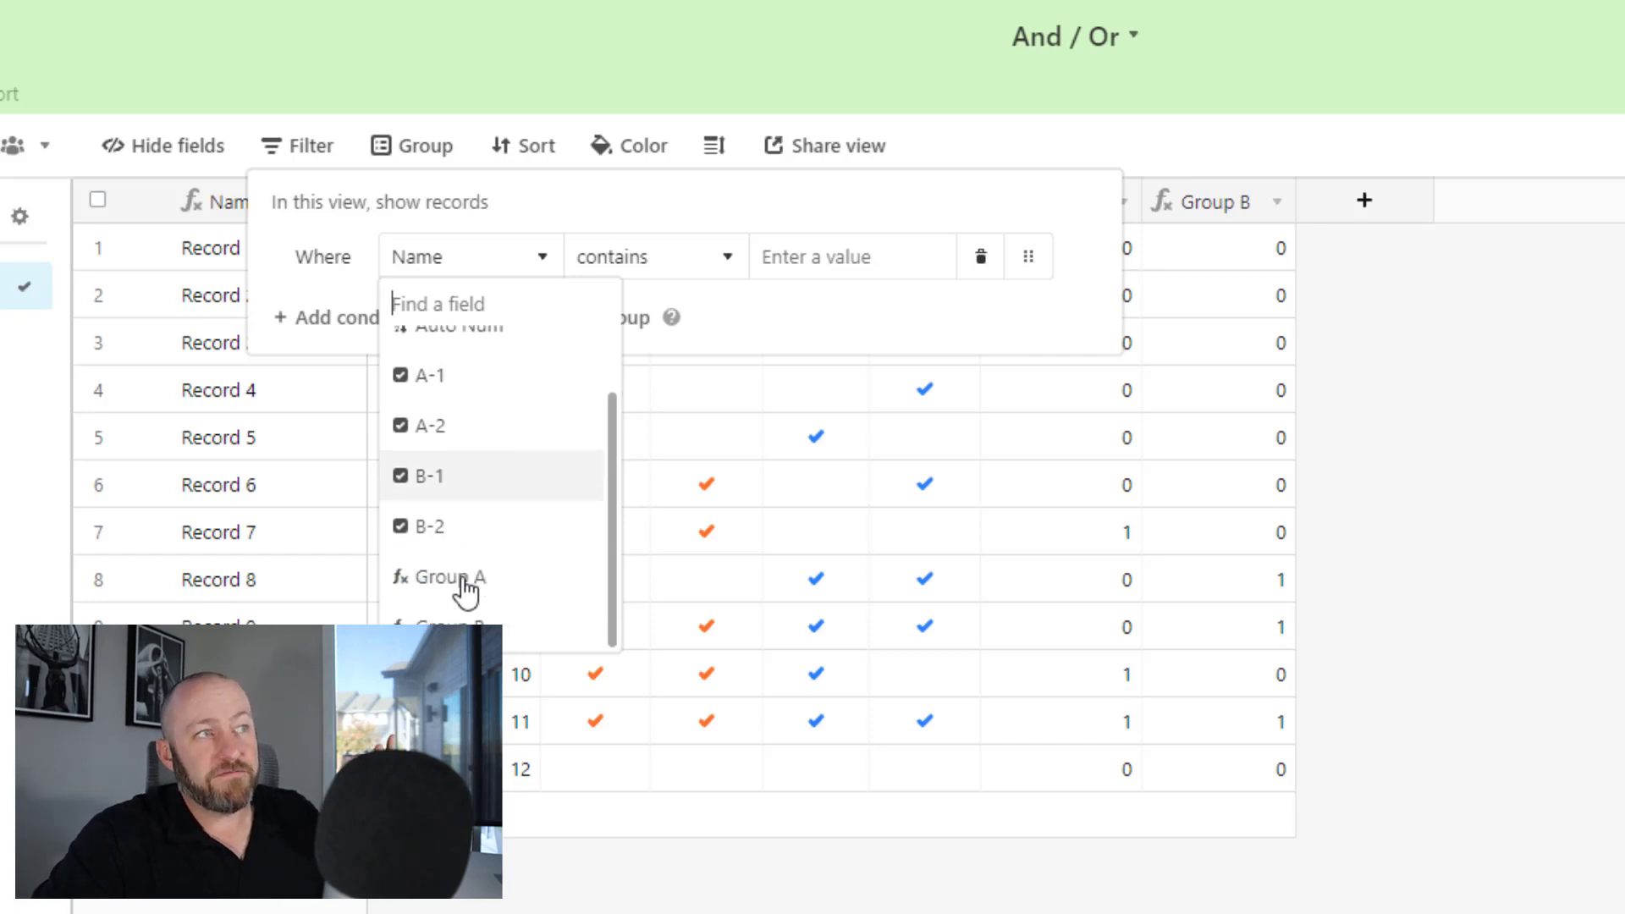
left_click(458, 578)
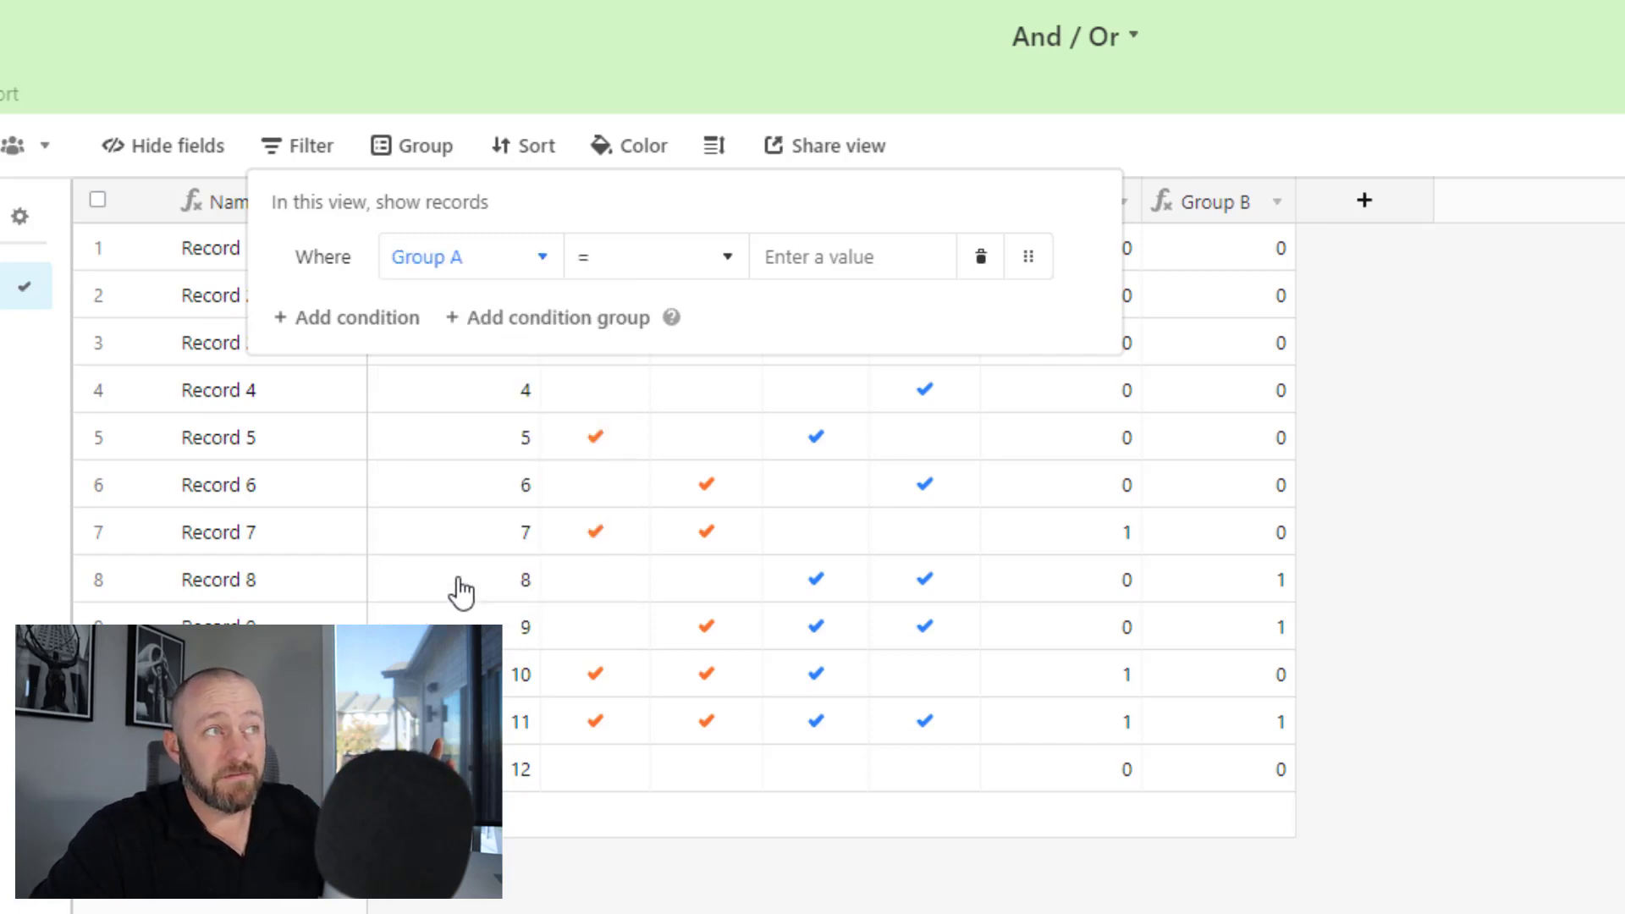
left_click(822, 263)
type("1")
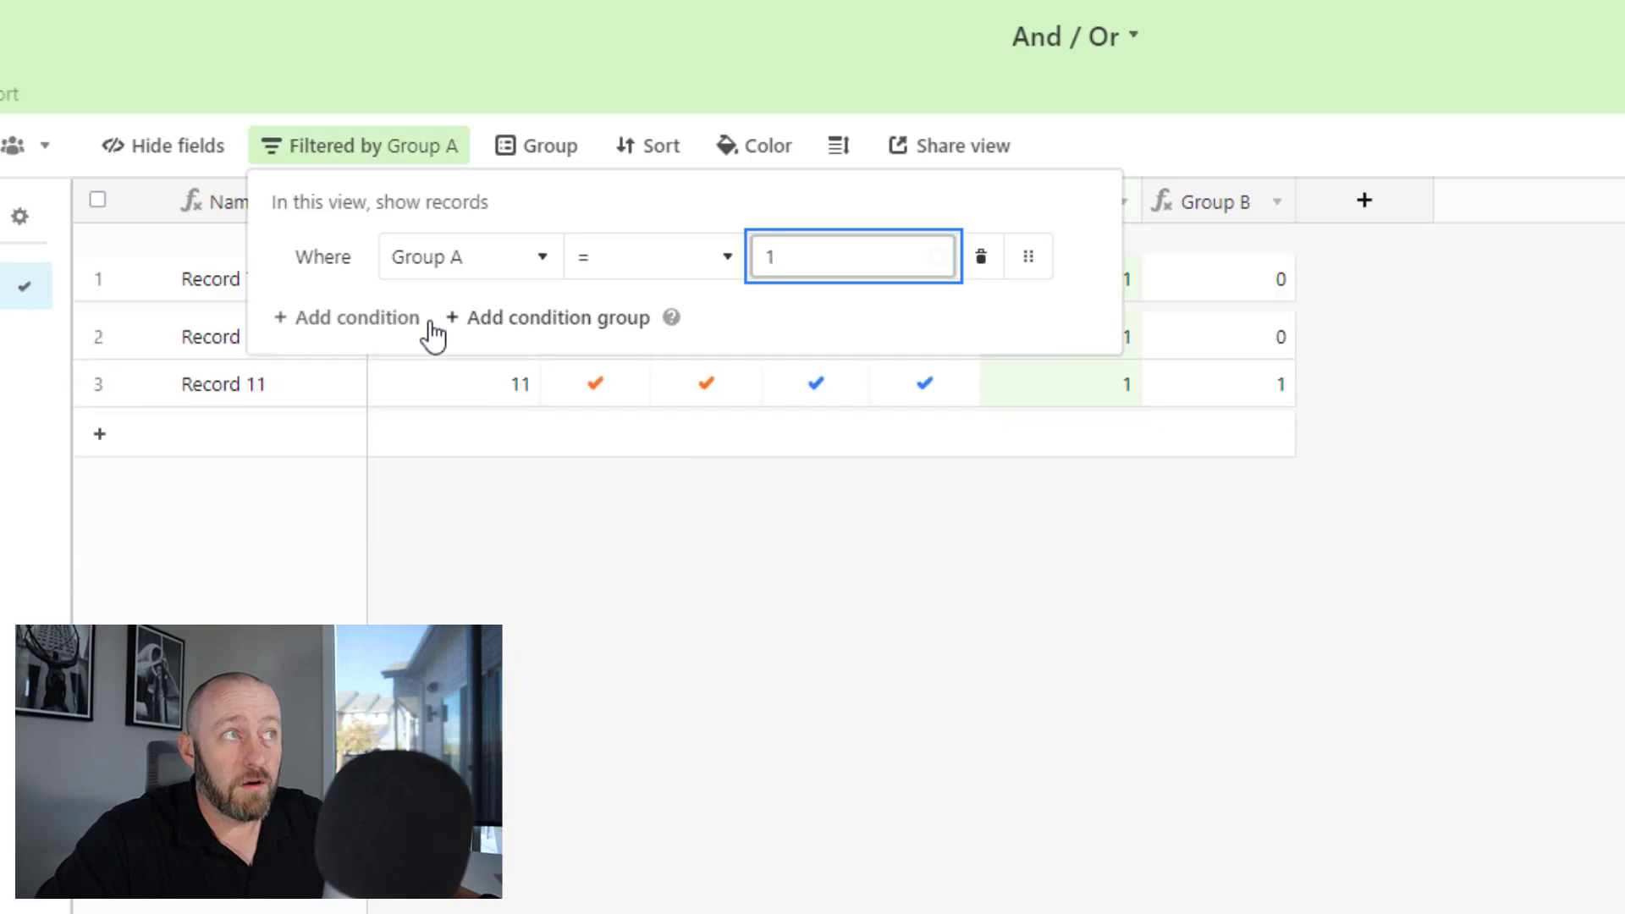
- Add an 'or' condition where Group B equals 1, leaving five records shown
left_click(326, 336)
left_click(327, 330)
left_click(330, 421)
left_click(454, 326)
scroll(474, 592, "down", 2)
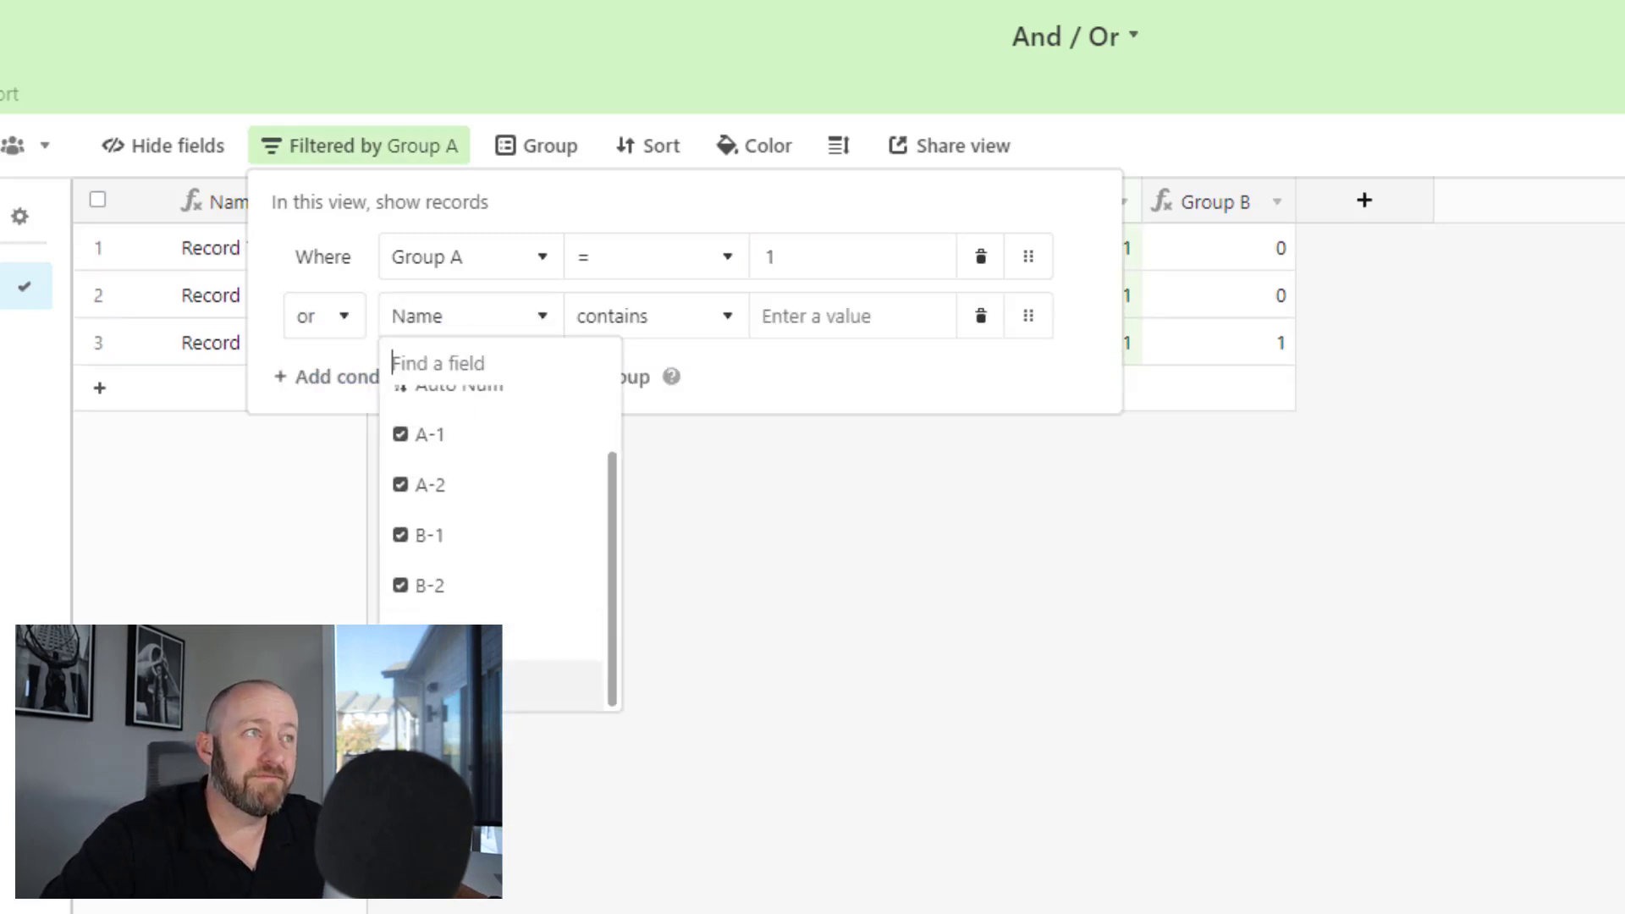
left_click(440, 681)
left_click(798, 338)
type("1")
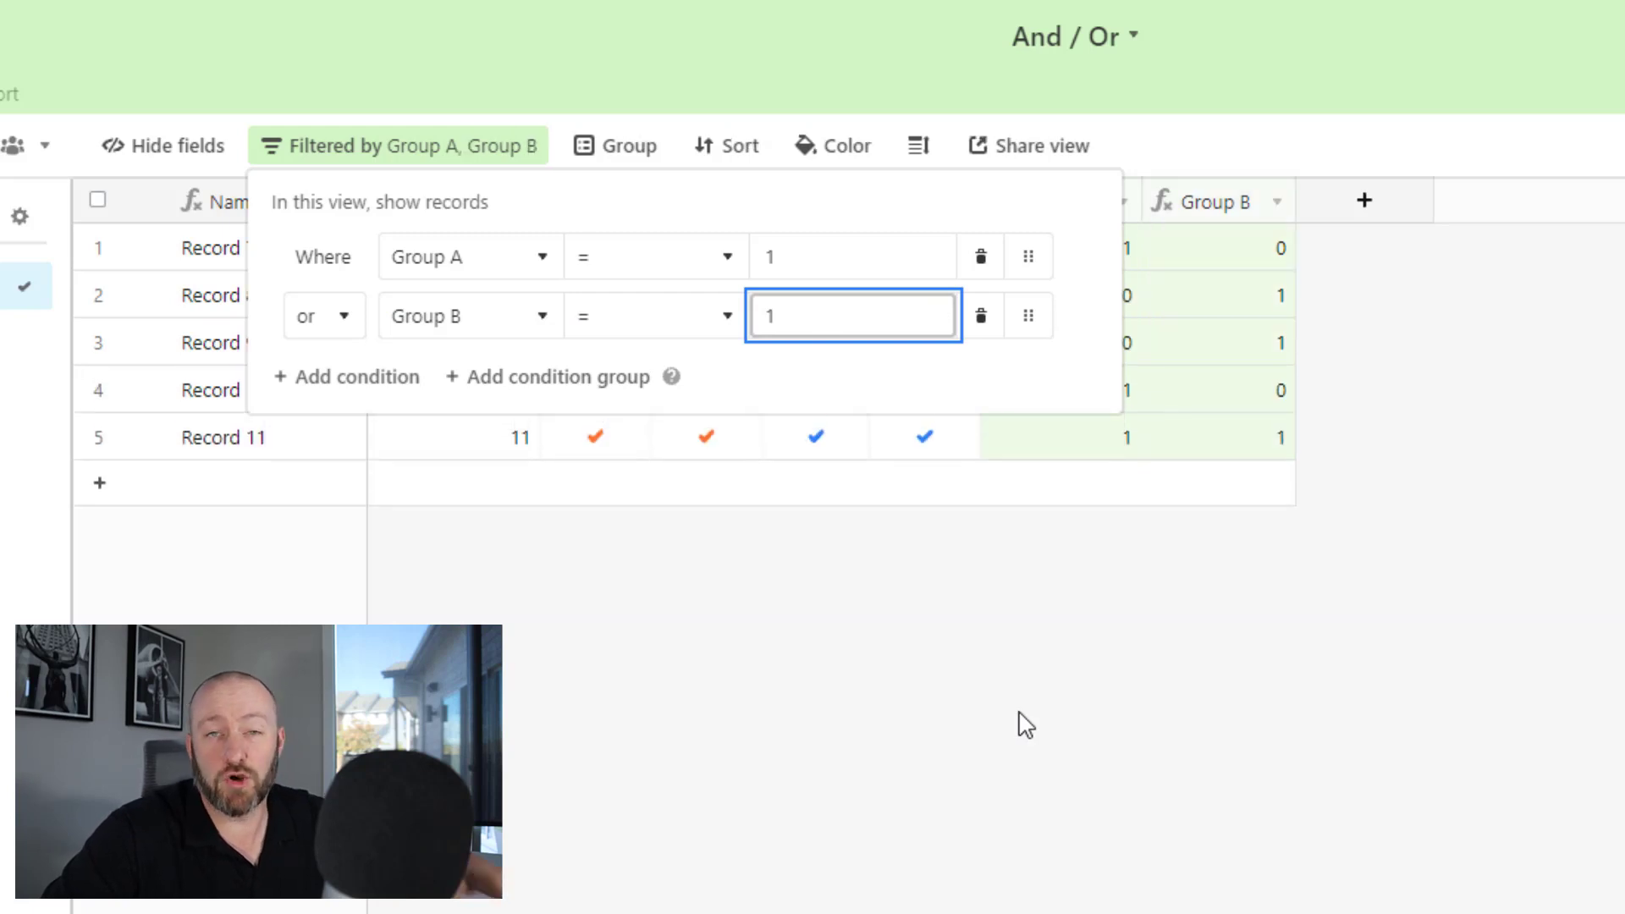
left_click(1026, 725)
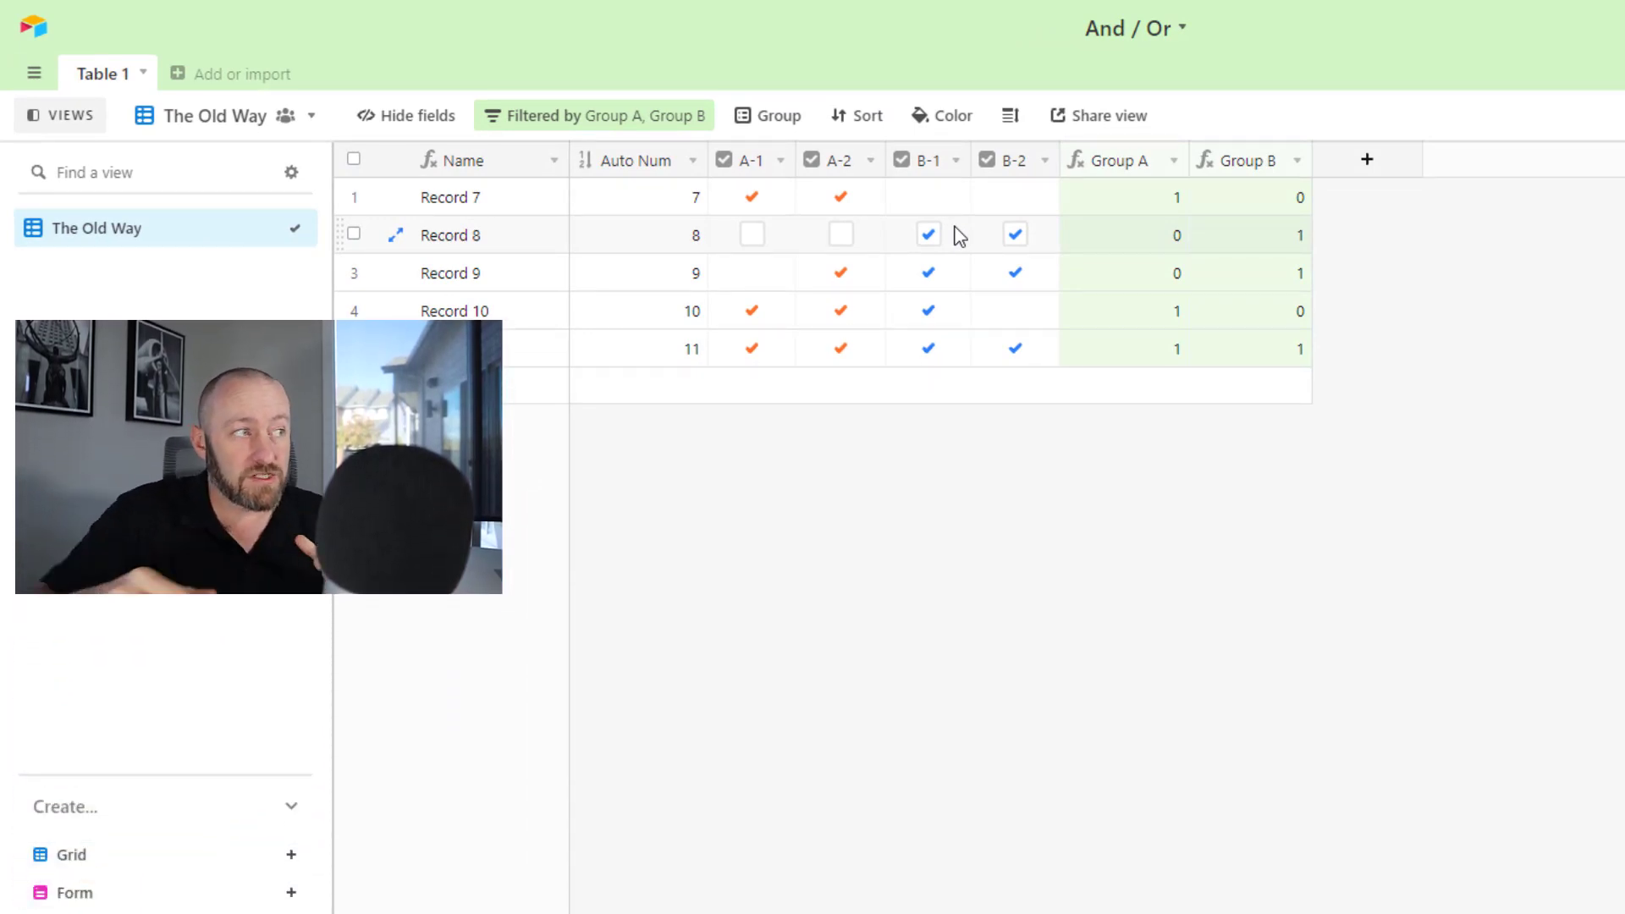
- Create a new grid view named 'The New Way'
left_click(221, 857)
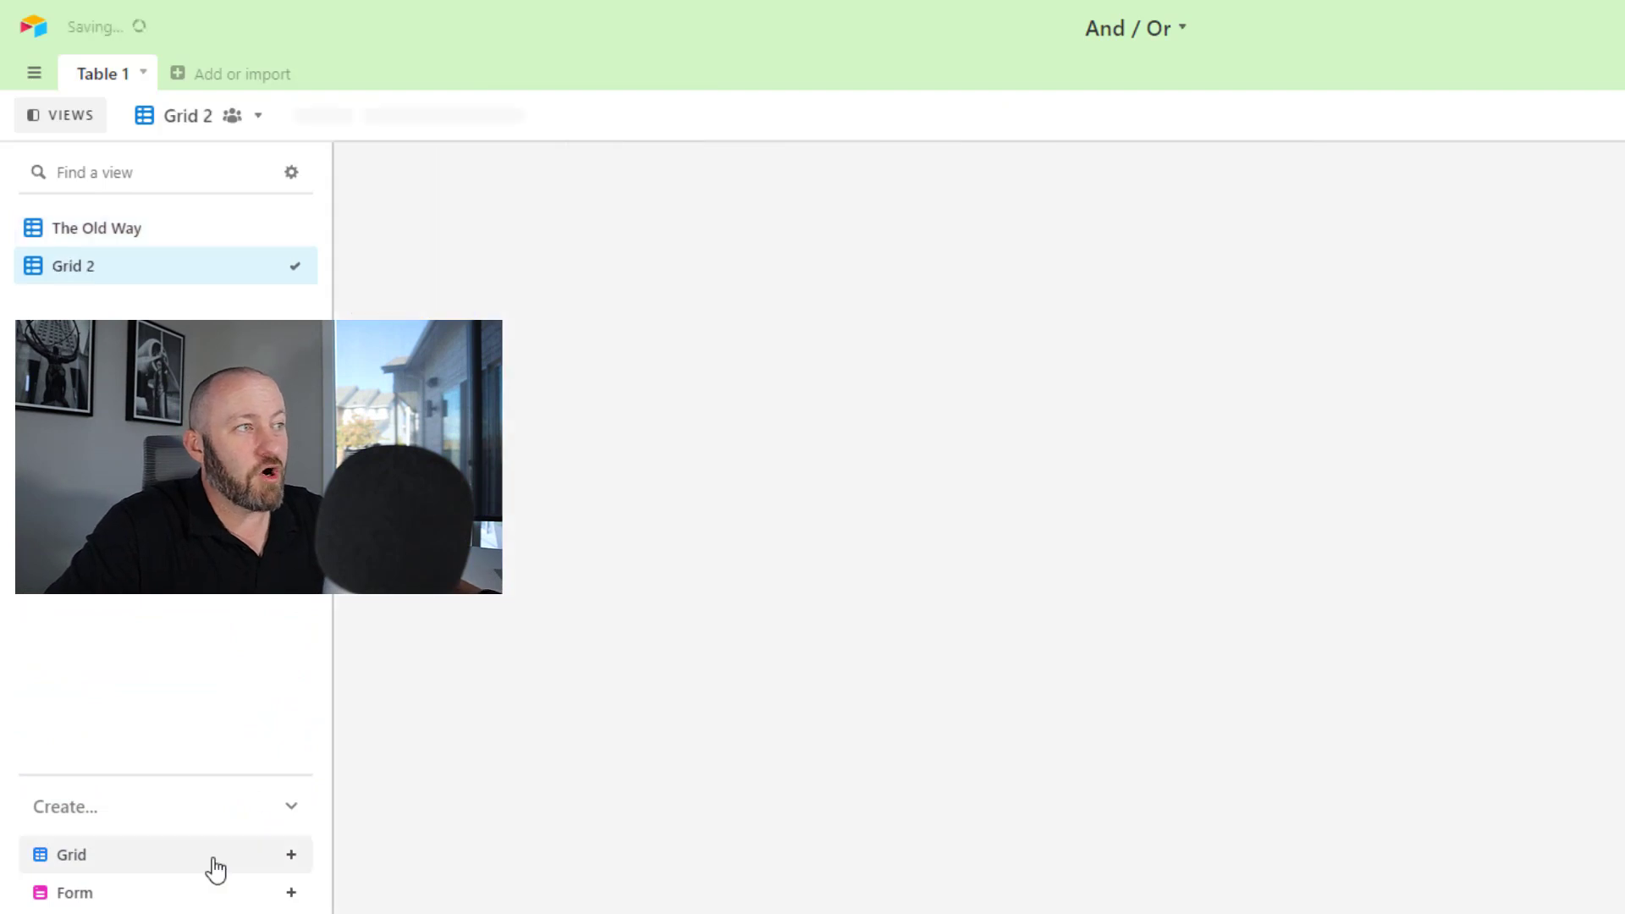
type("The New Way")
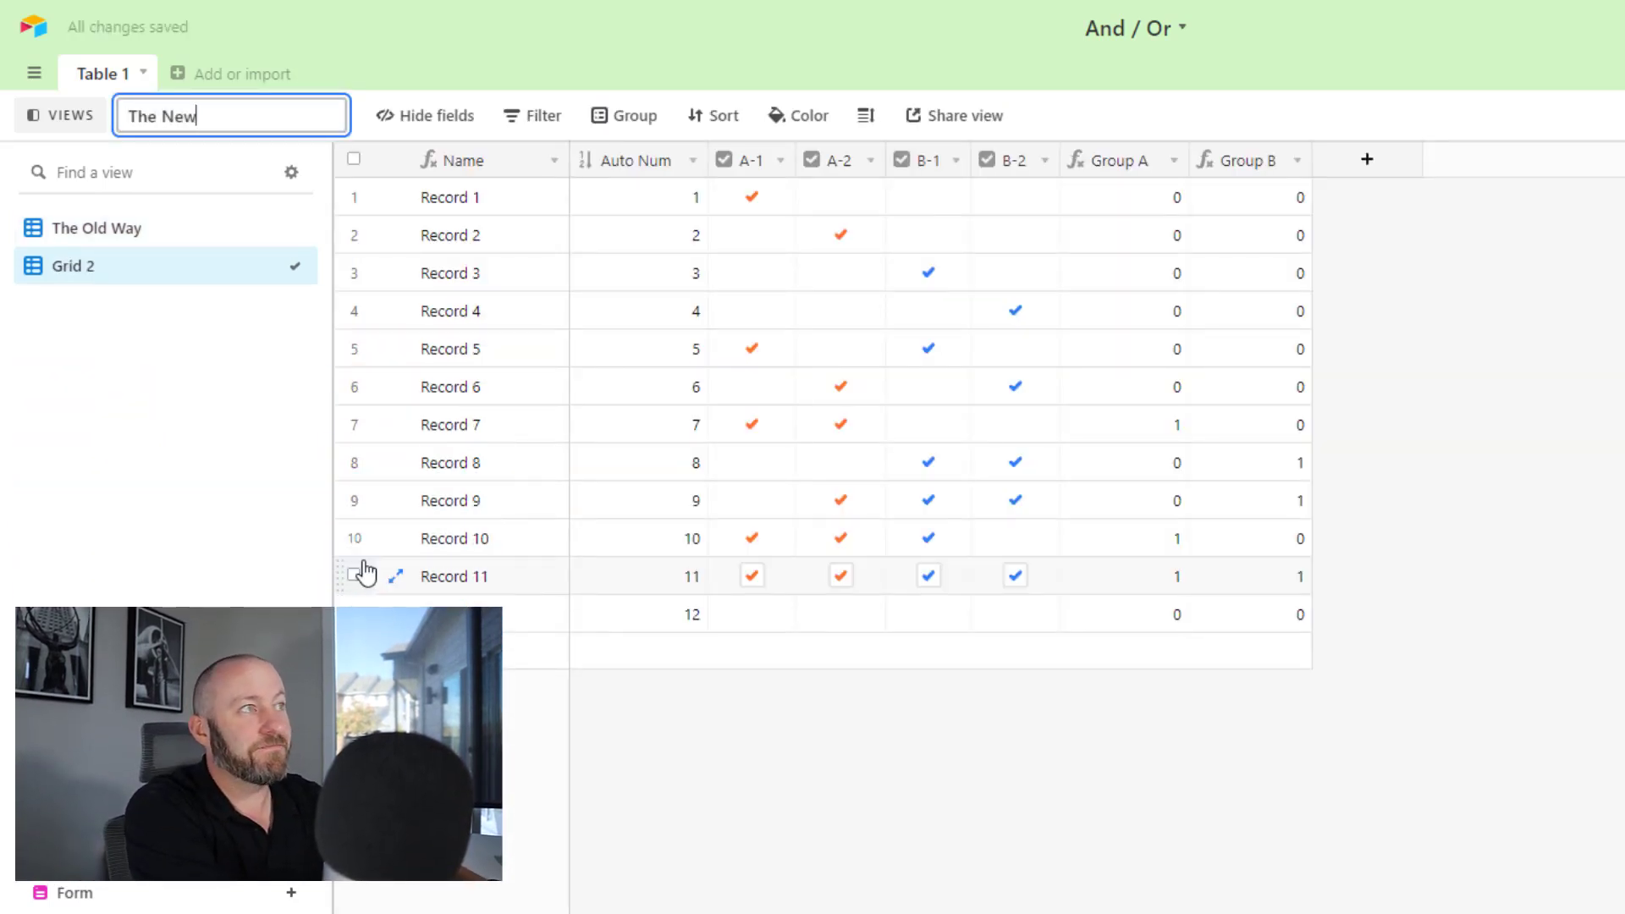
key("Return")
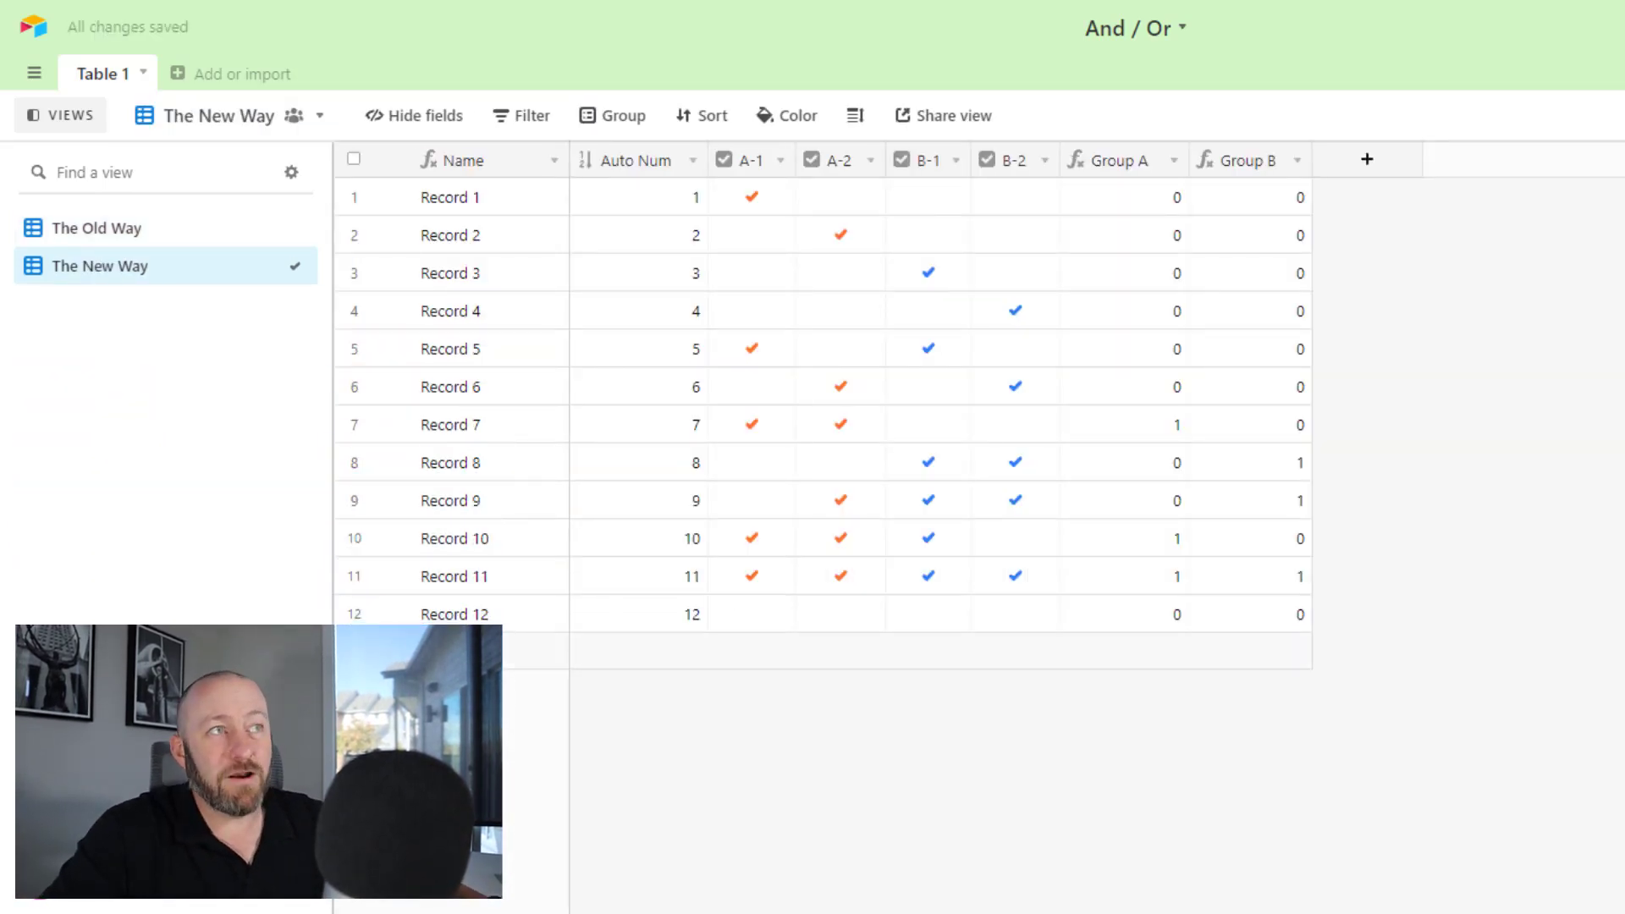
- Hide the Group A and Group B fields in this view
left_click(1173, 160)
left_click(1170, 658)
left_click(1173, 161)
left_click(1139, 653)
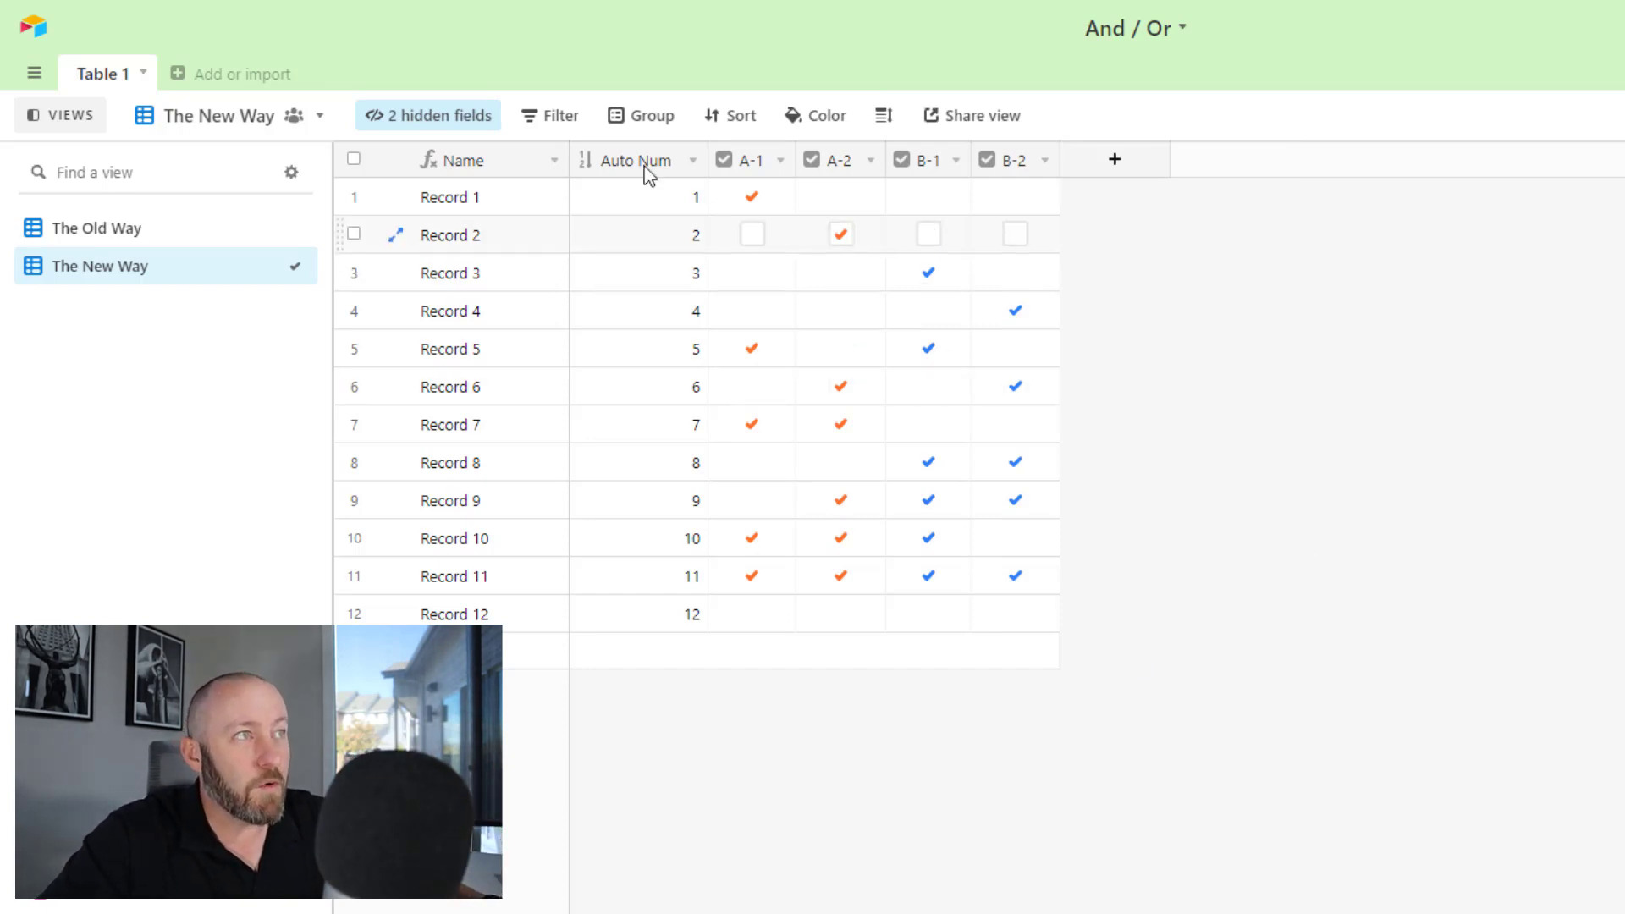
- Add a filter condition group containing an A-1 is checked condition
left_click(550, 117)
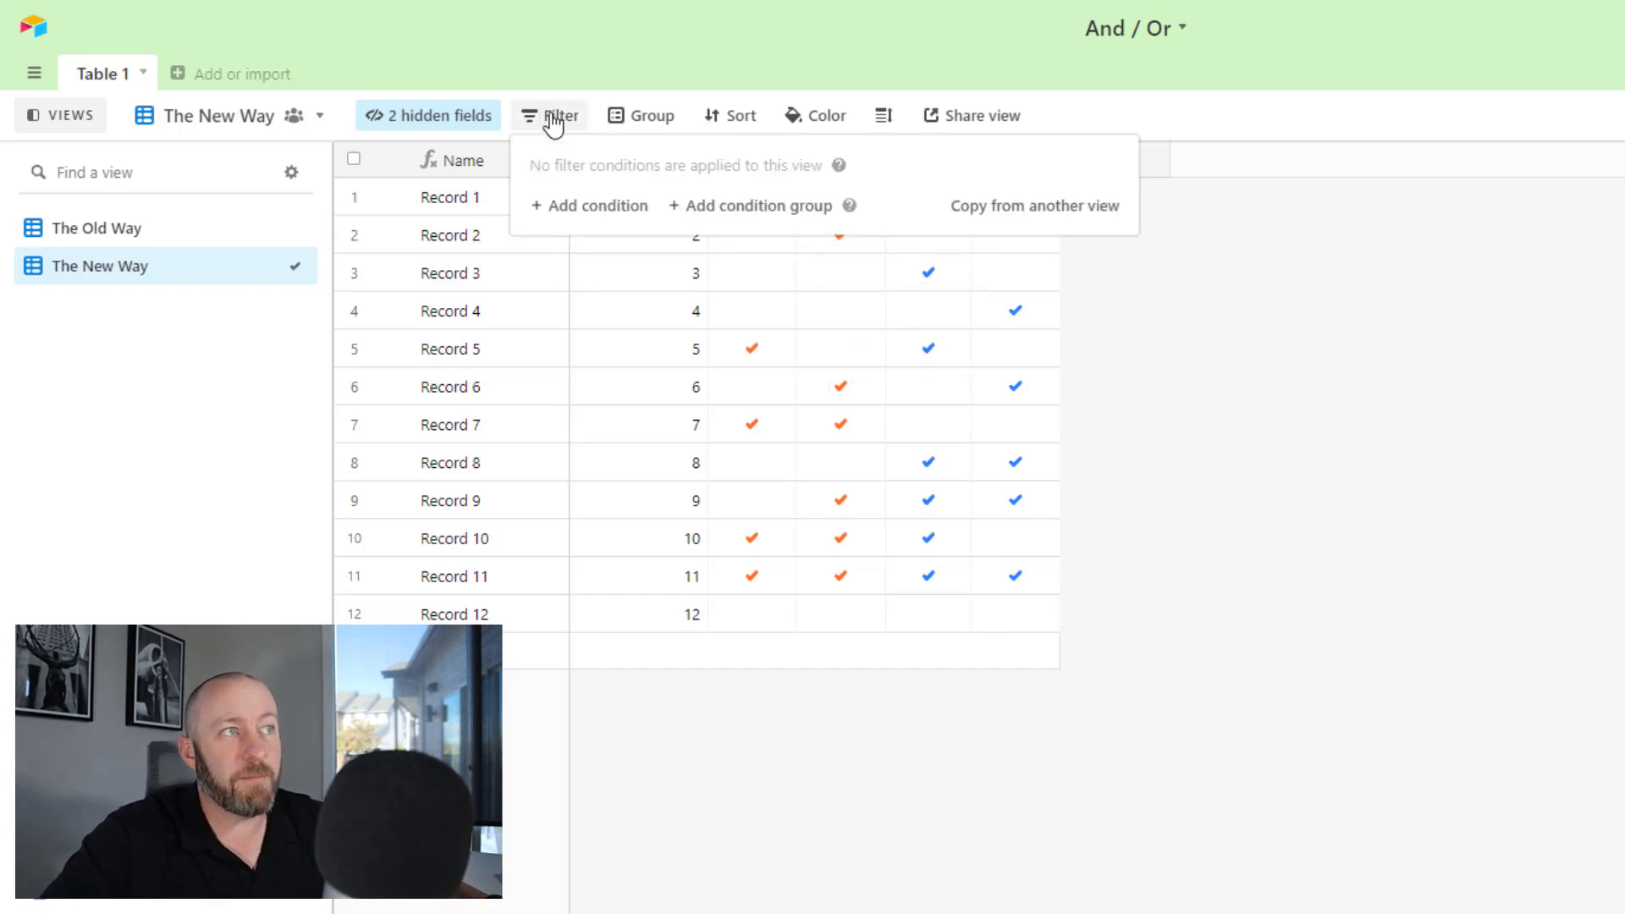
left_click(745, 216)
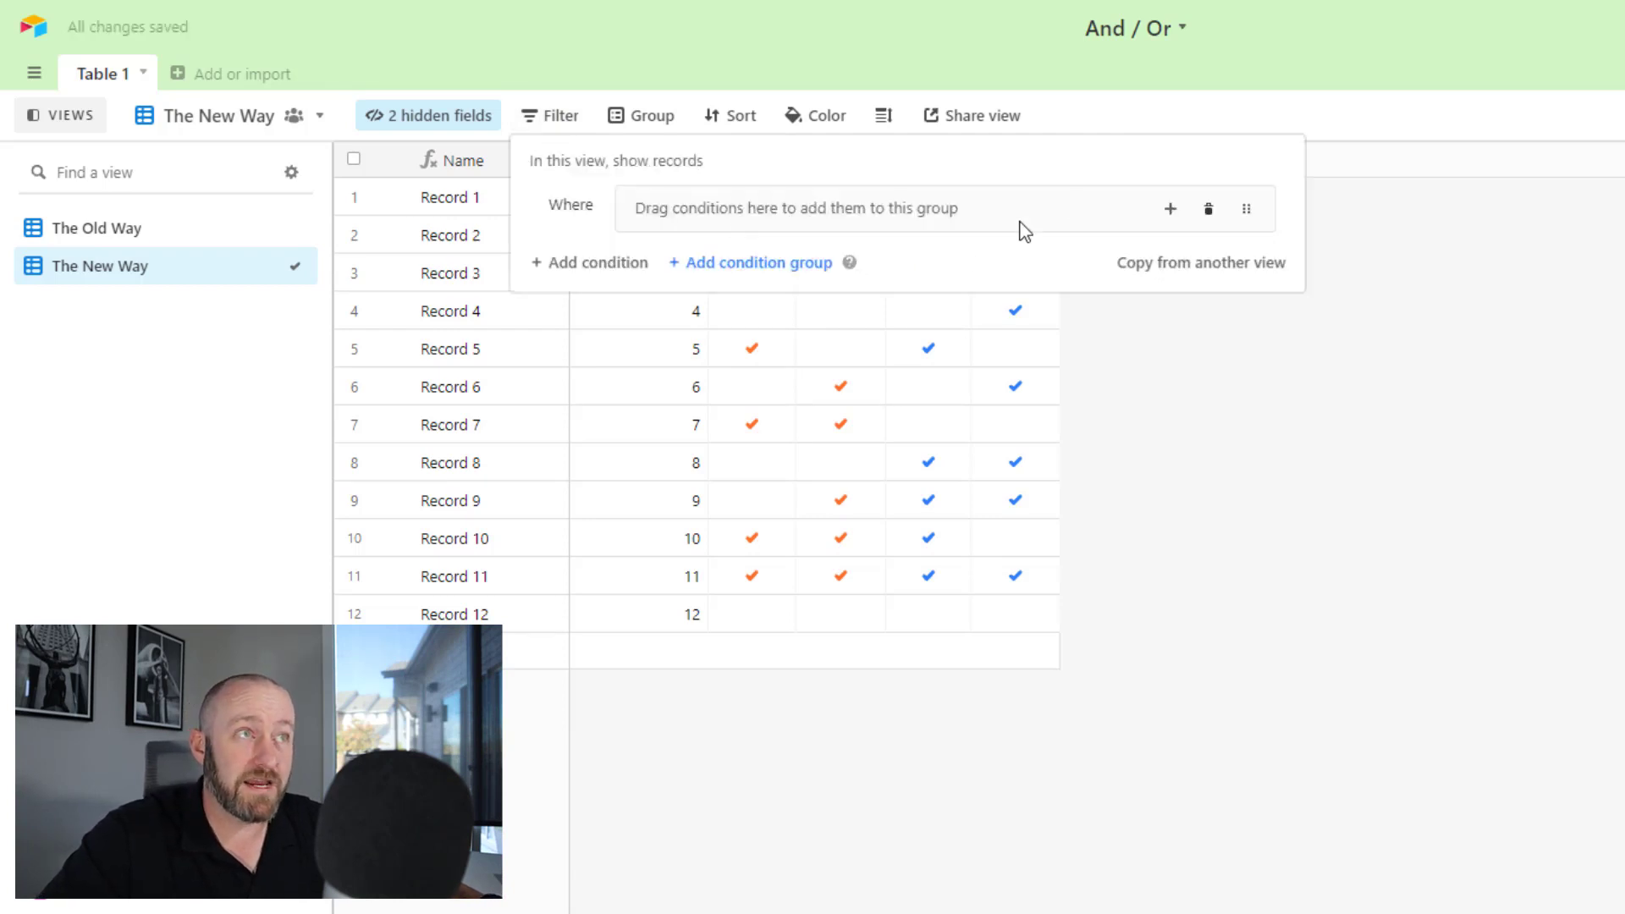
left_click(1171, 209)
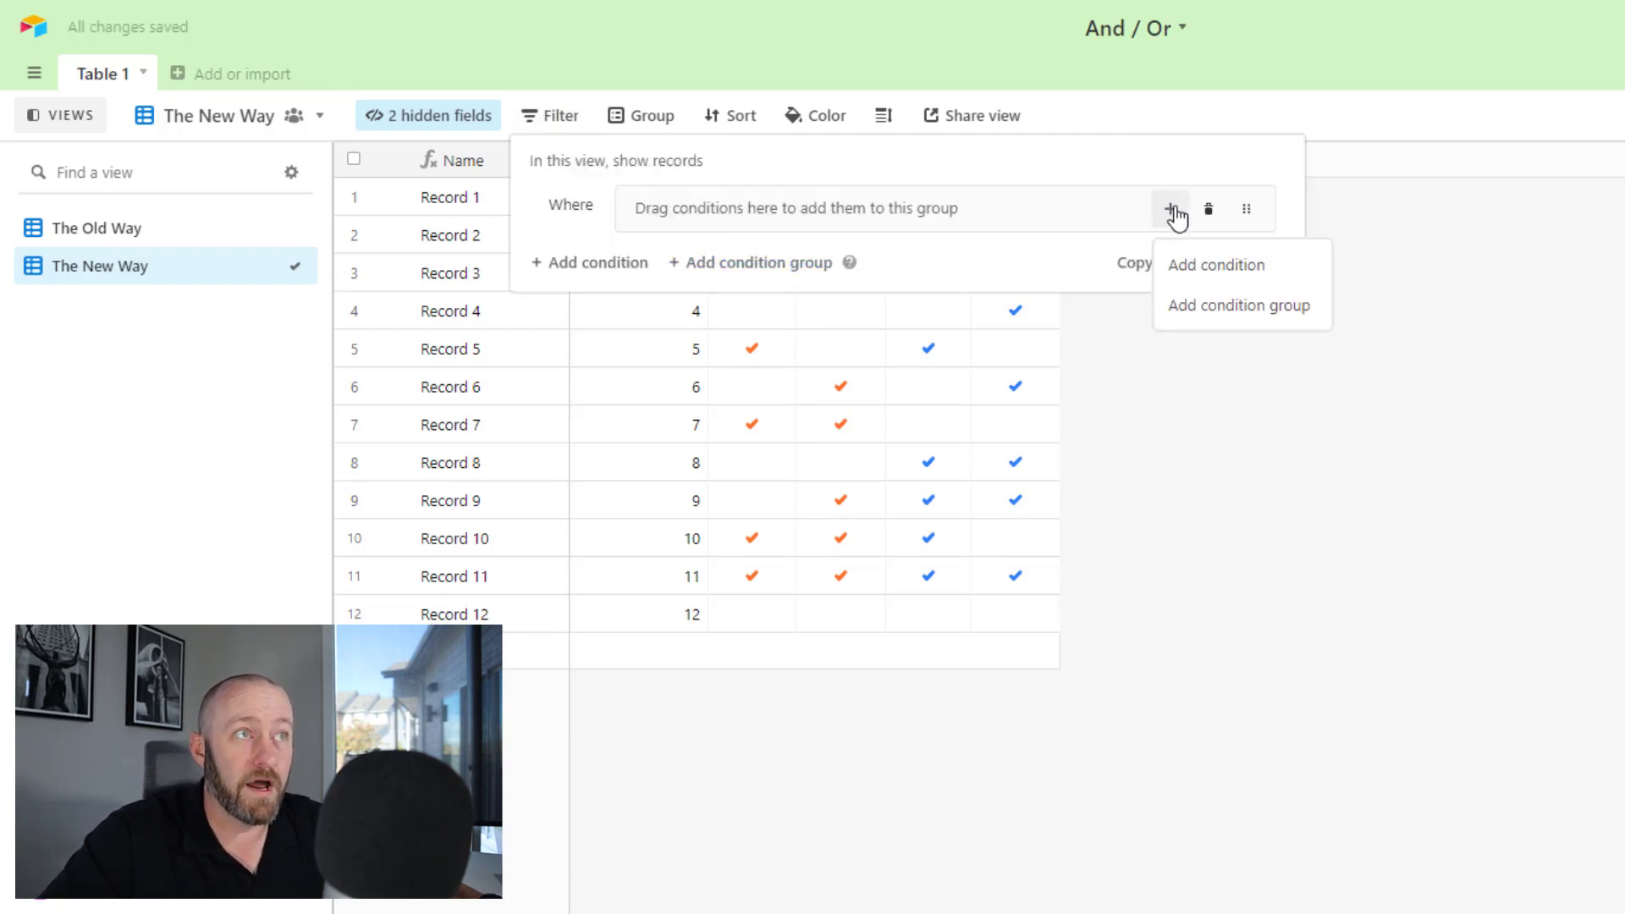
left_click(1217, 268)
left_click(759, 255)
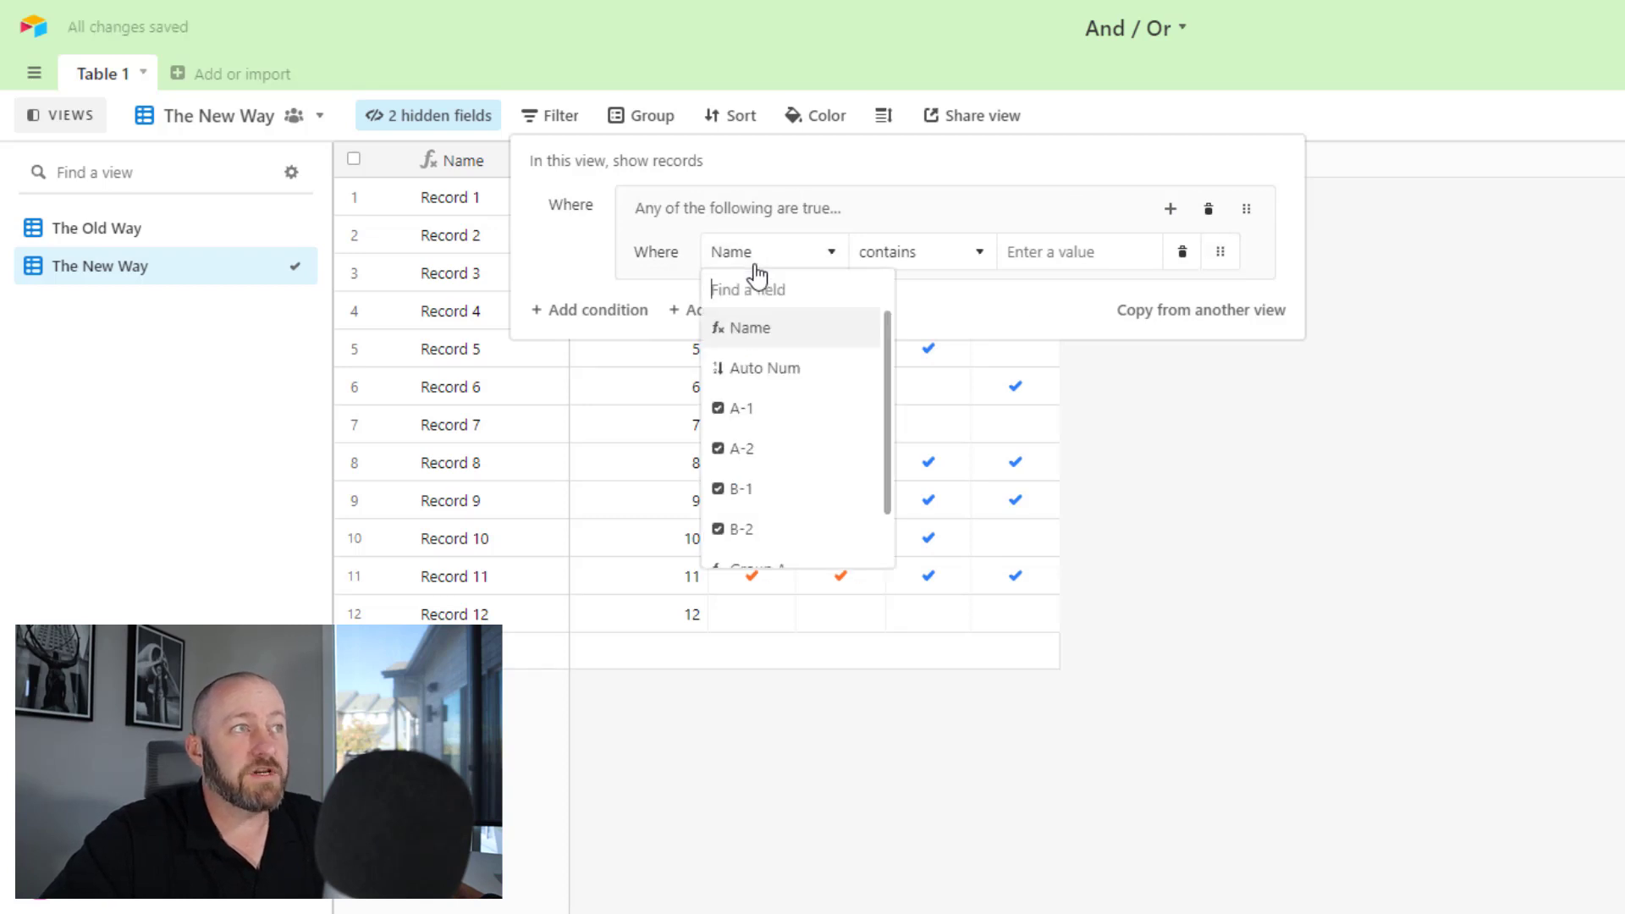
left_click(780, 411)
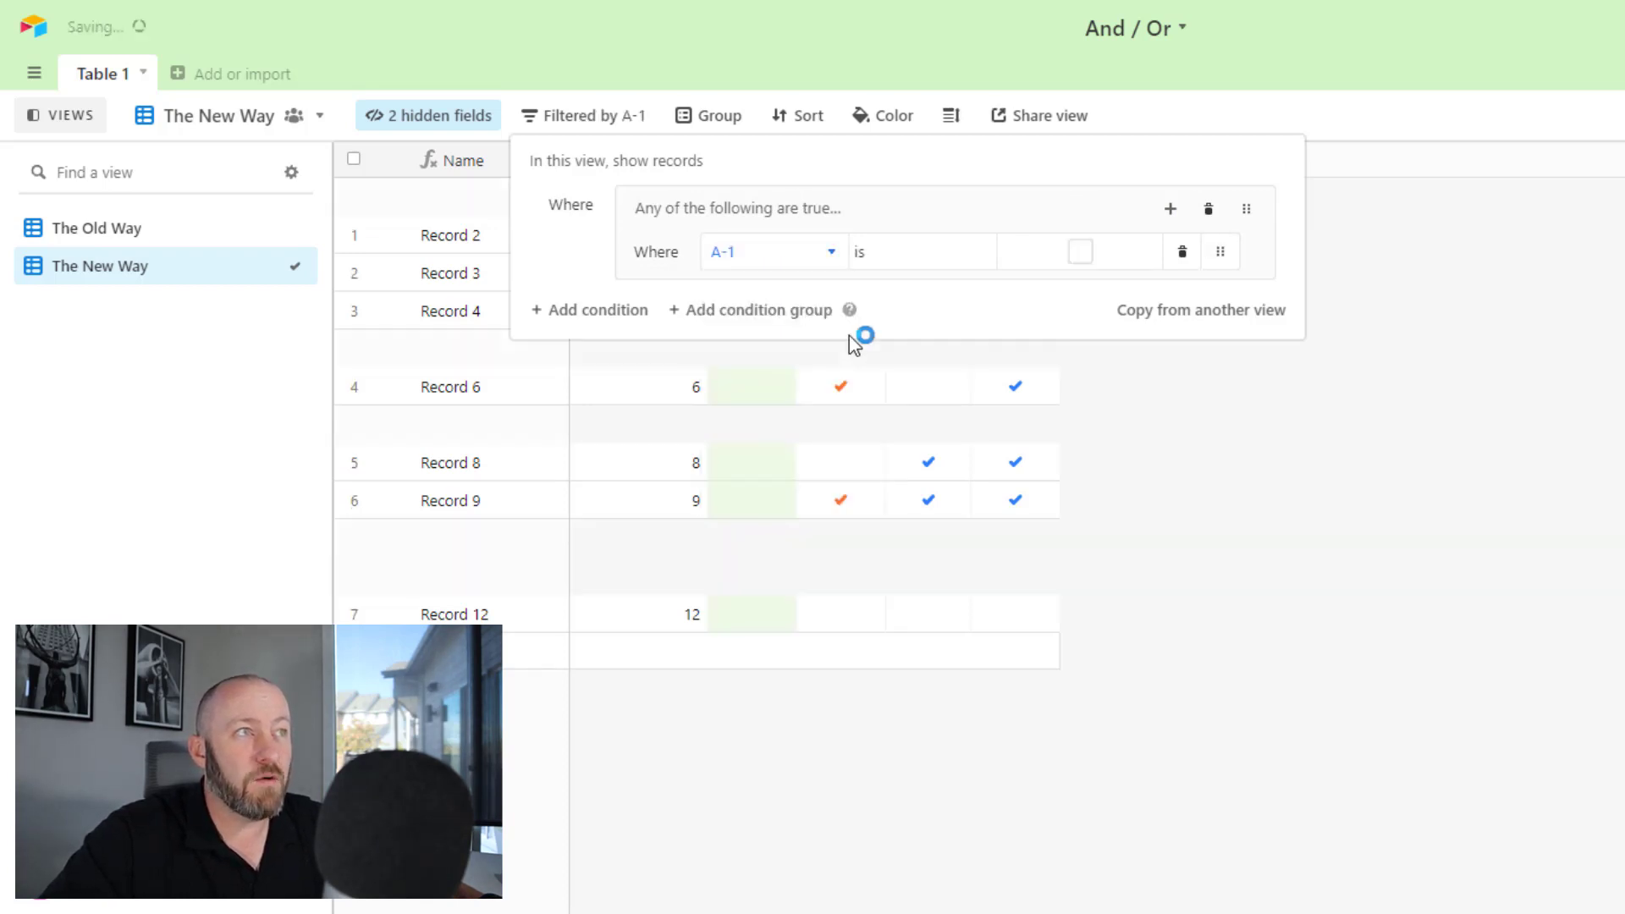
left_click(1075, 253)
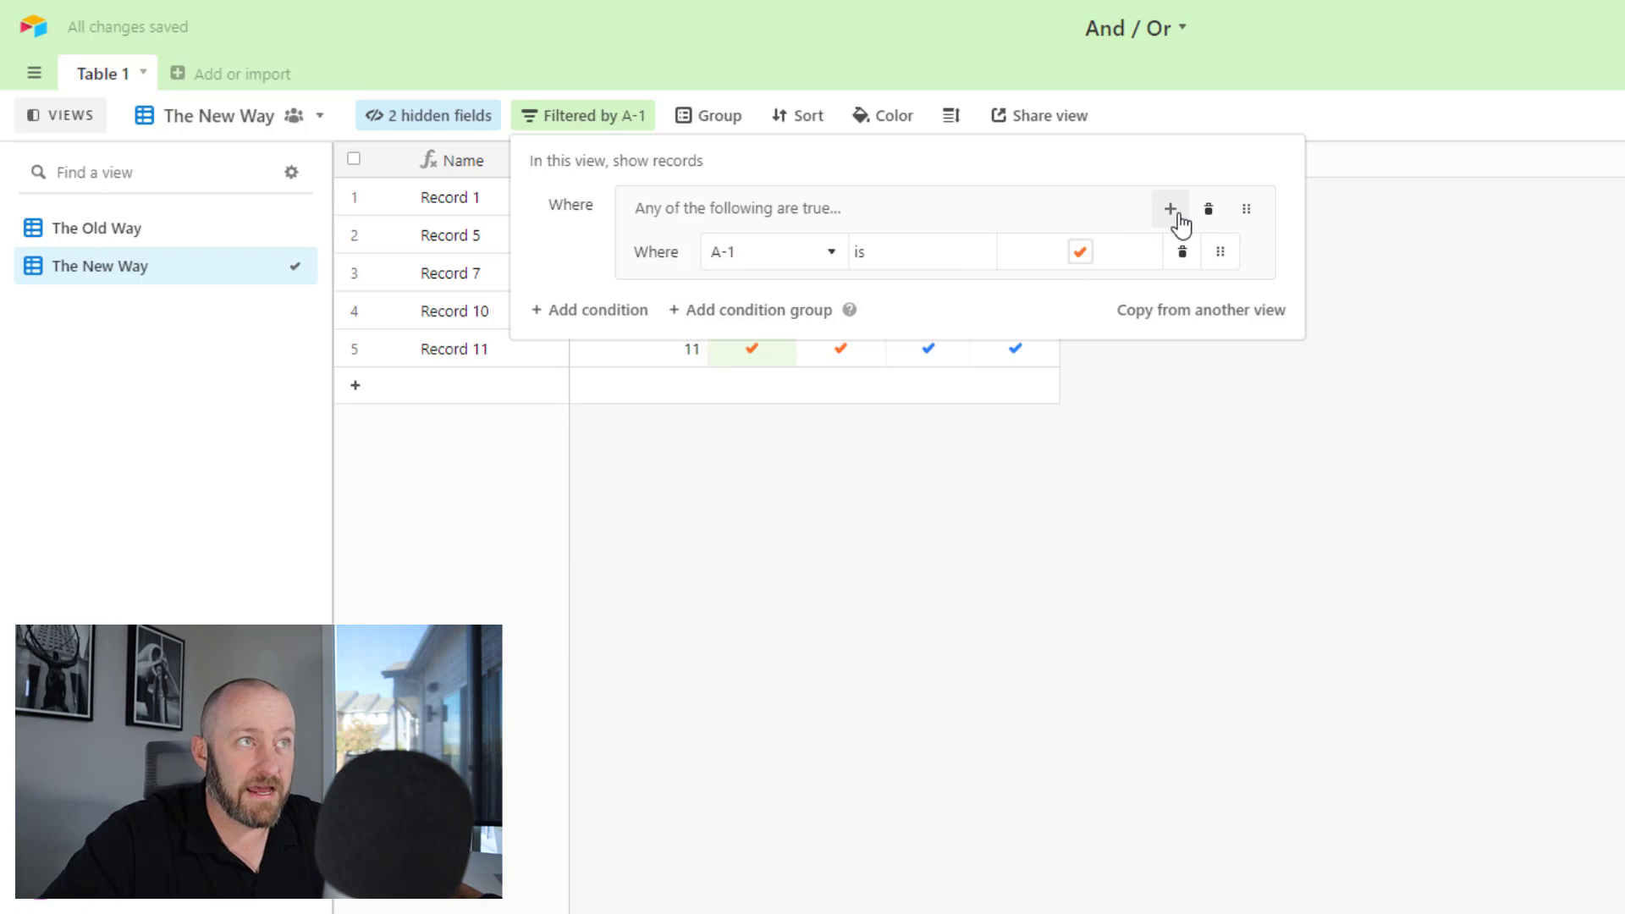
- Add an A-2 is checked condition to the group, joined with and
left_click(1171, 210)
left_click(1203, 269)
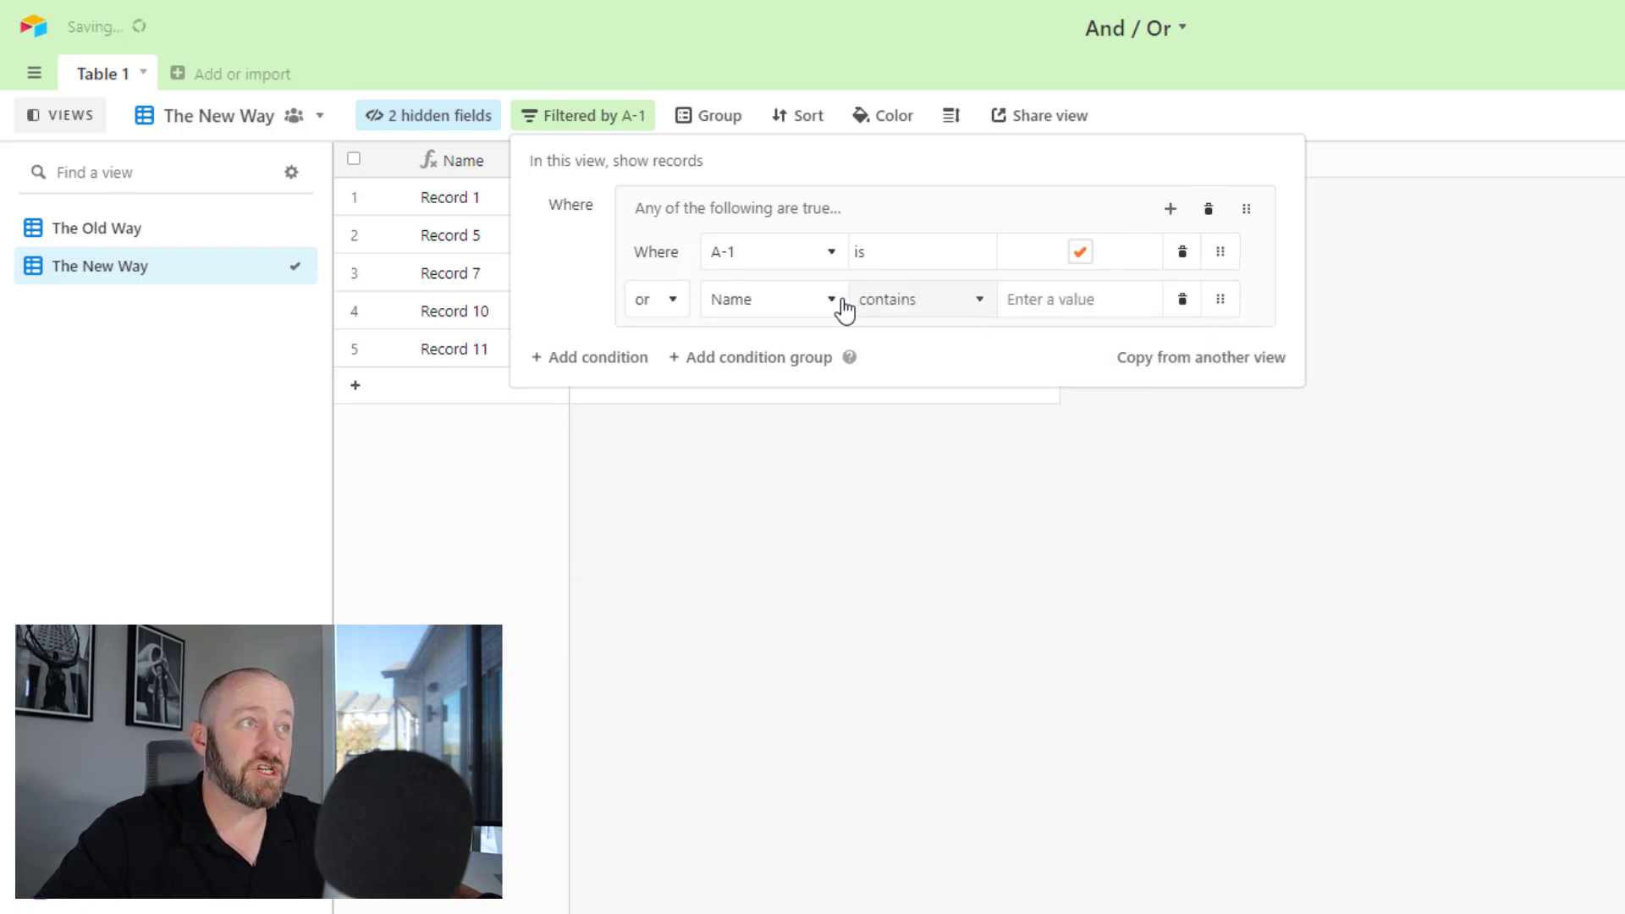
left_click(801, 306)
left_click(741, 496)
left_click(1080, 302)
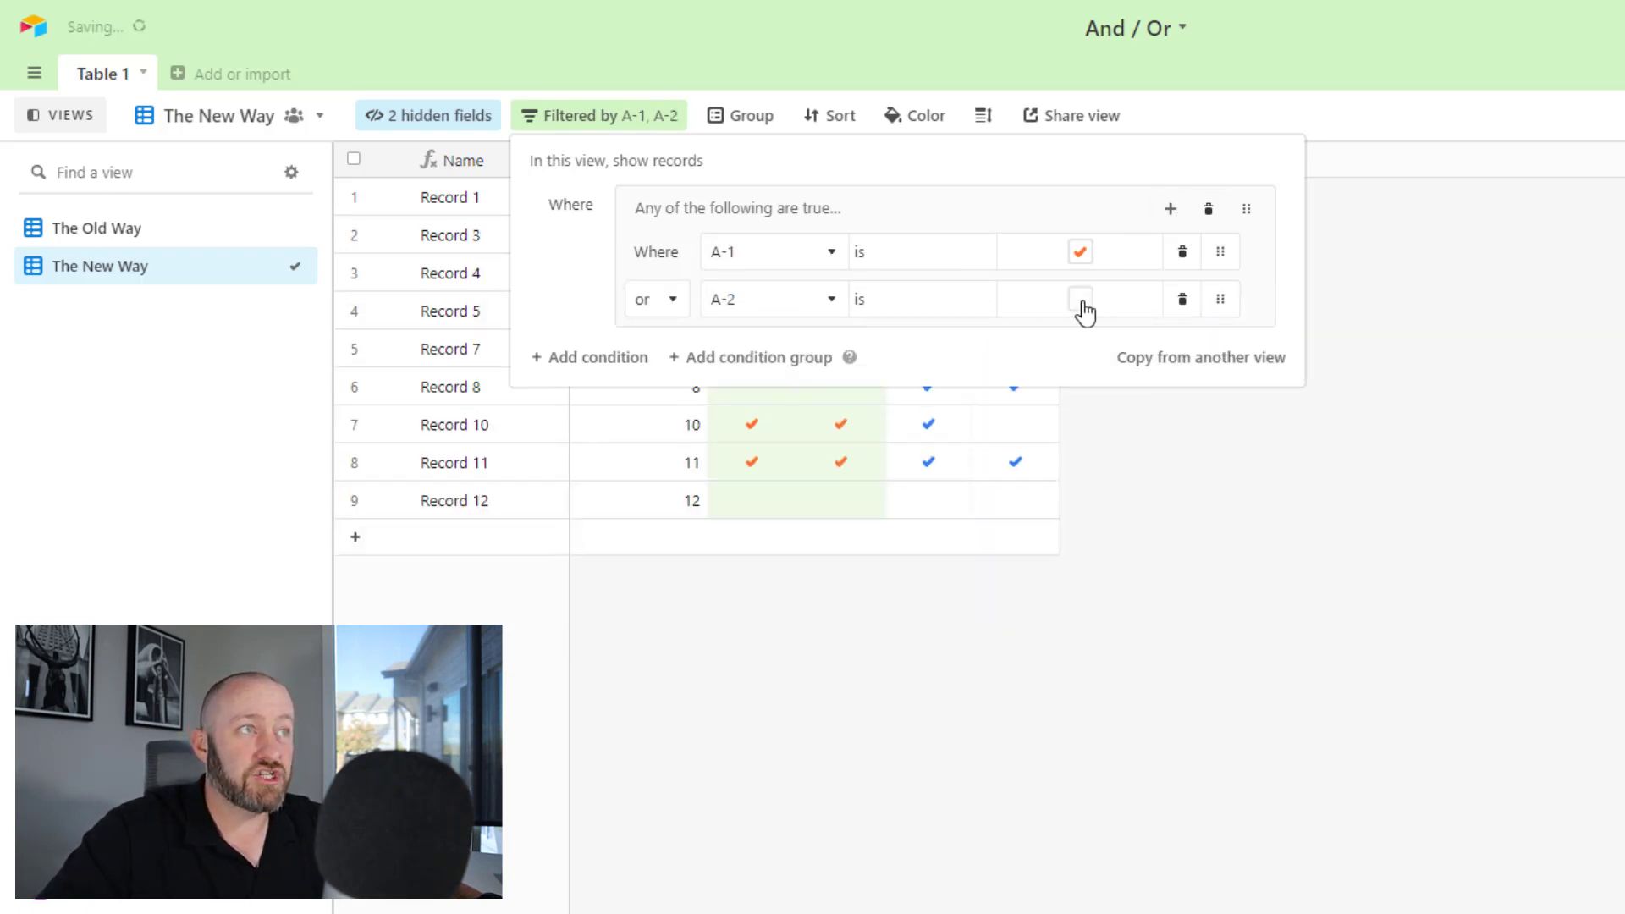
left_click(667, 317)
left_click(661, 350)
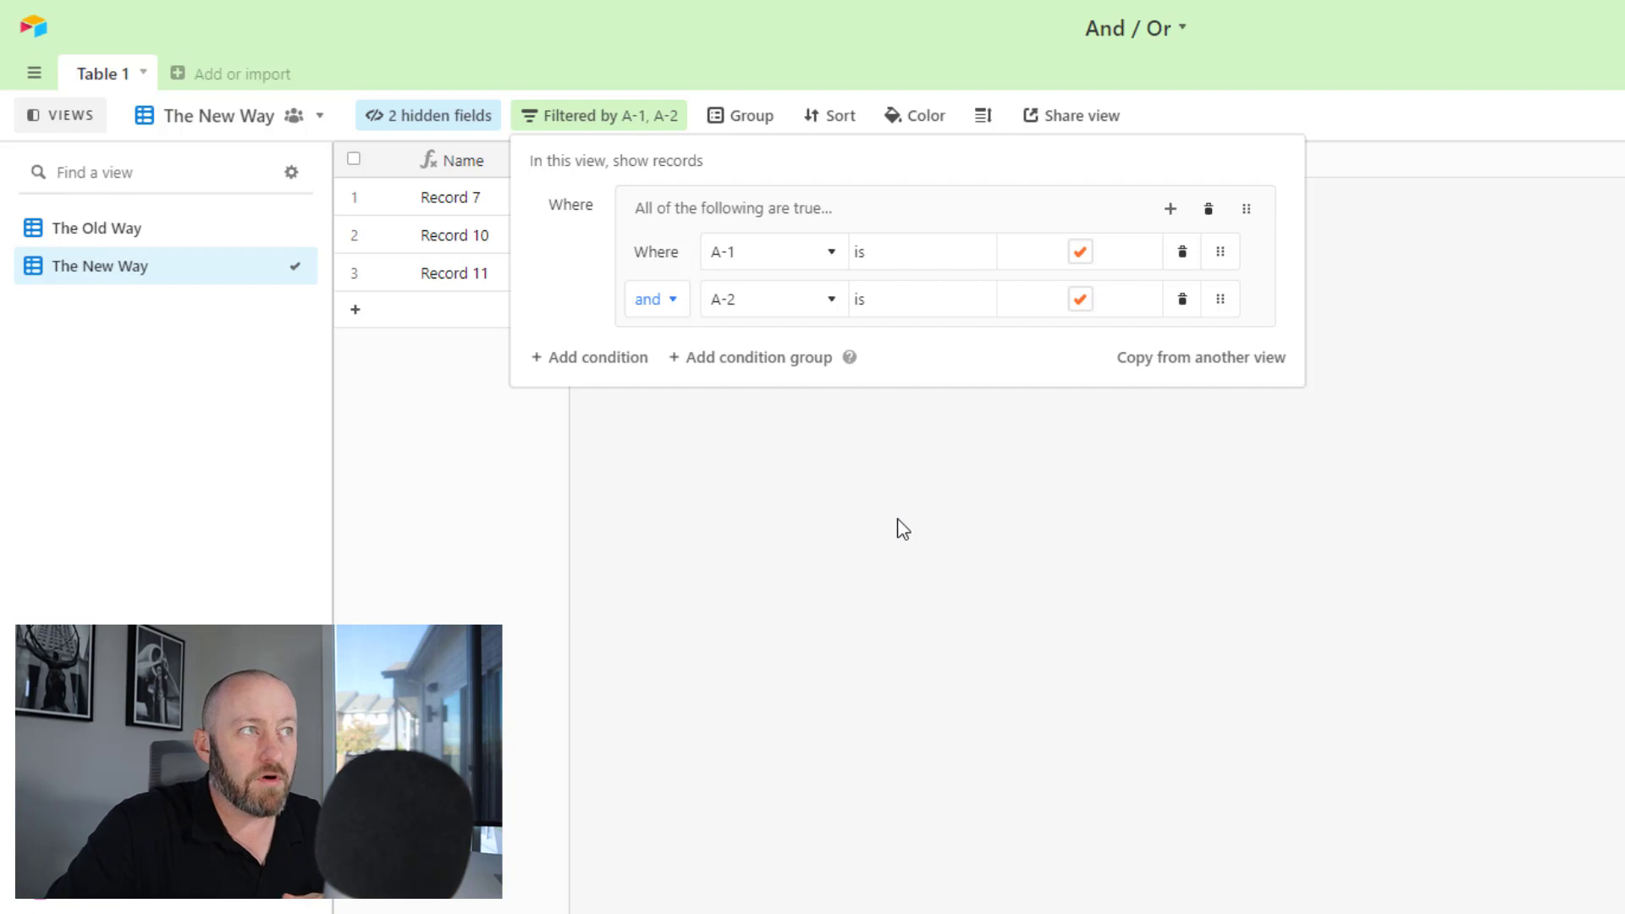
- Add a second empty condition group and set its joiner to or
left_click(728, 369)
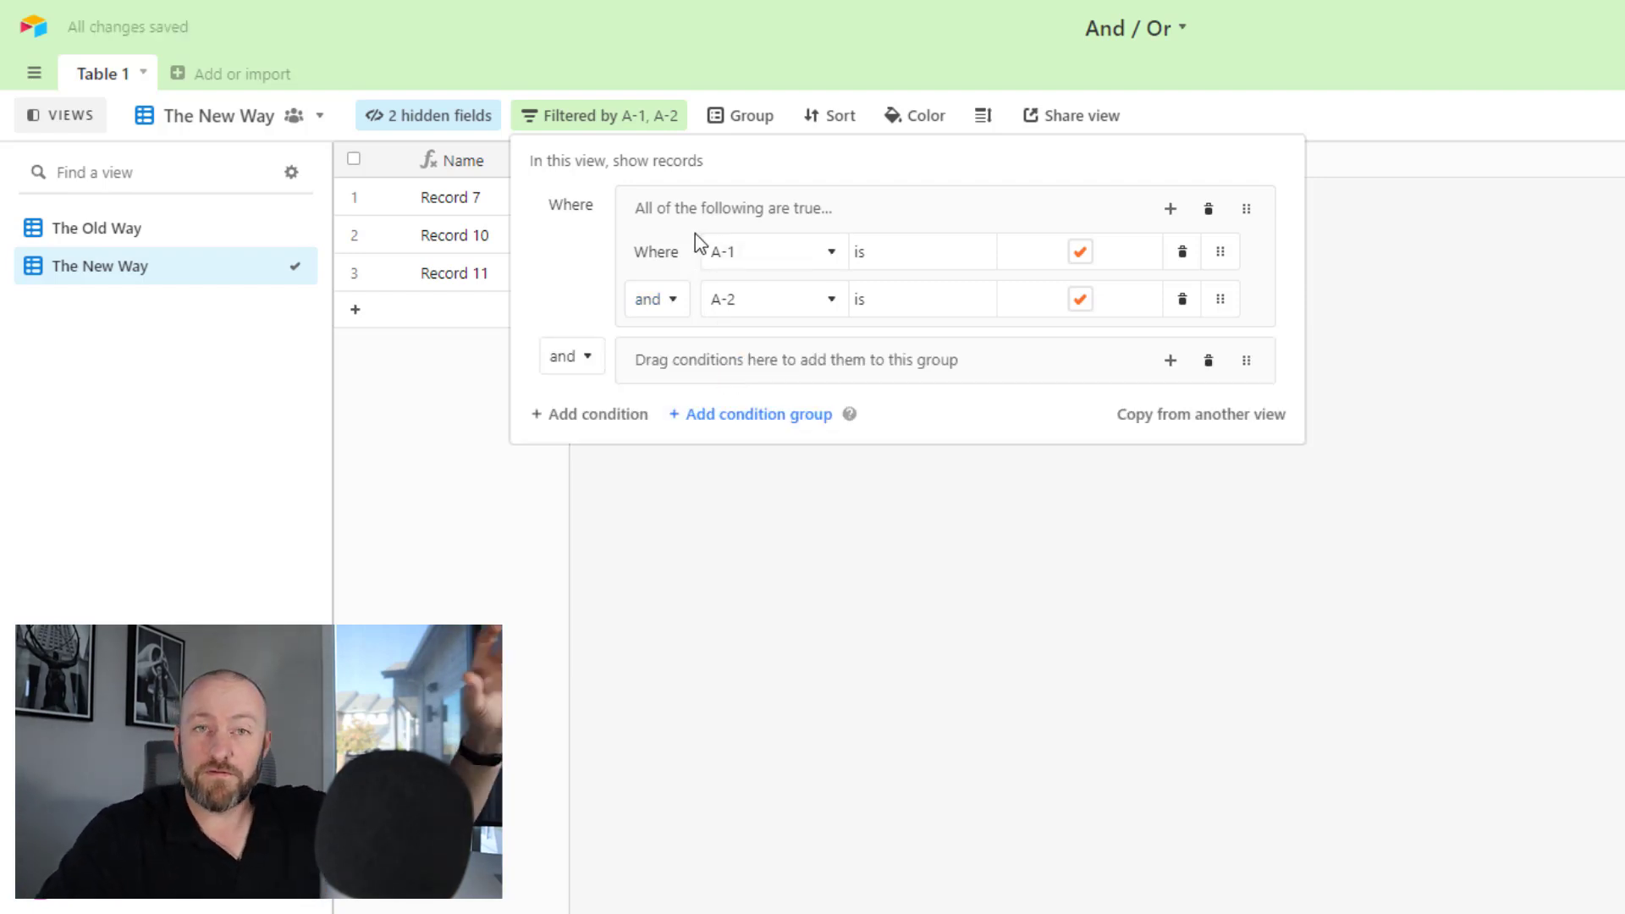
left_click(579, 364)
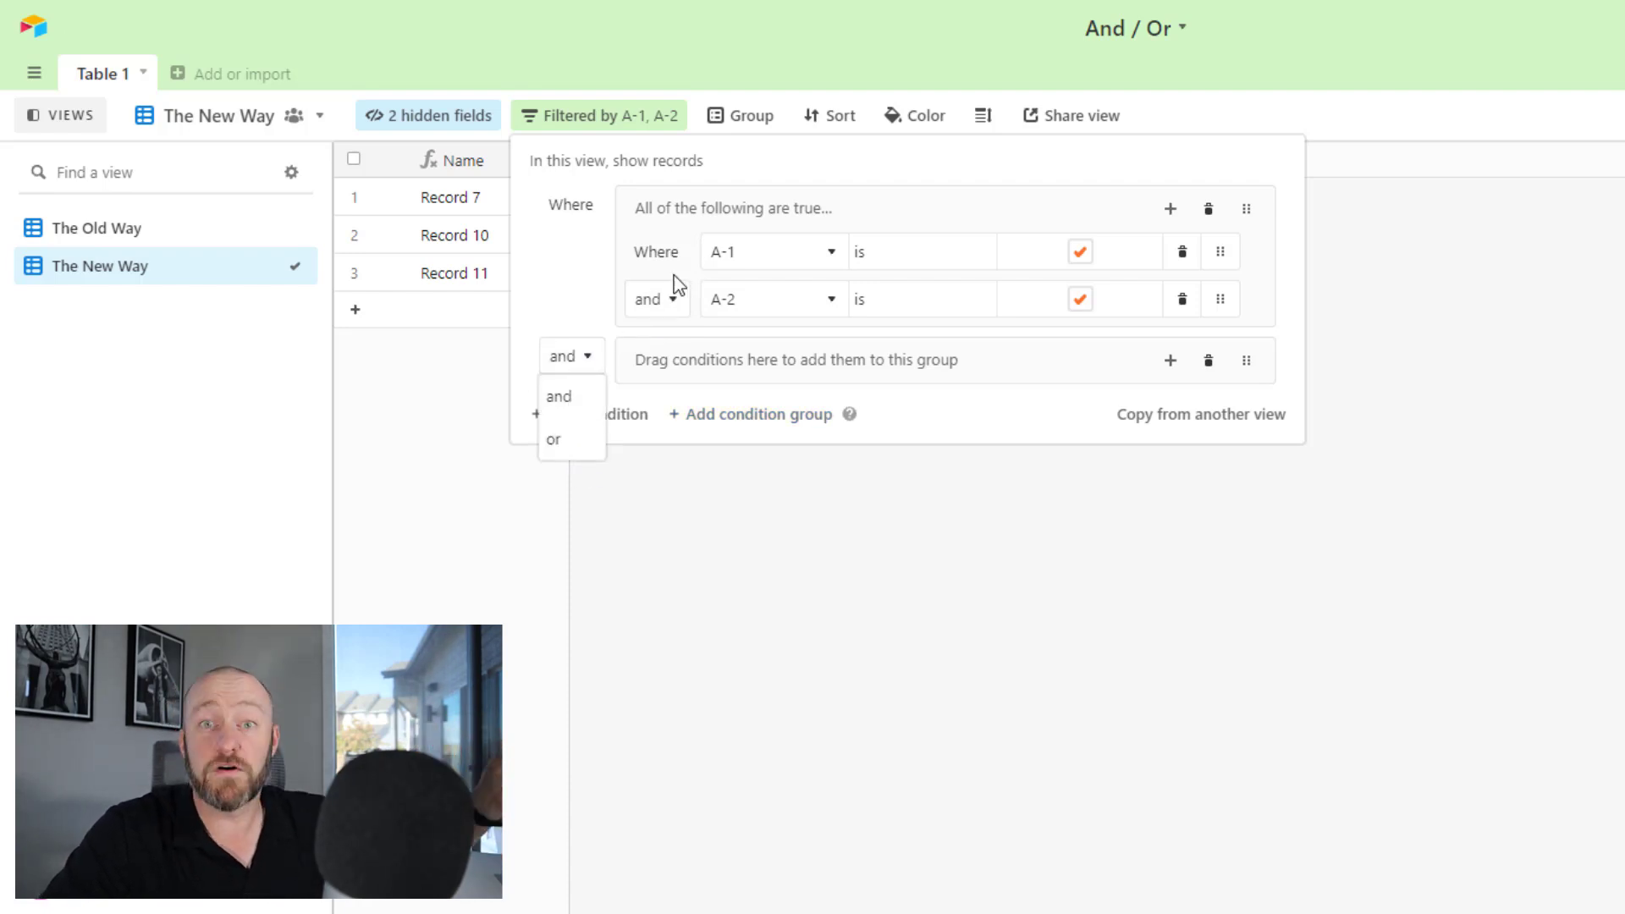
left_click(562, 442)
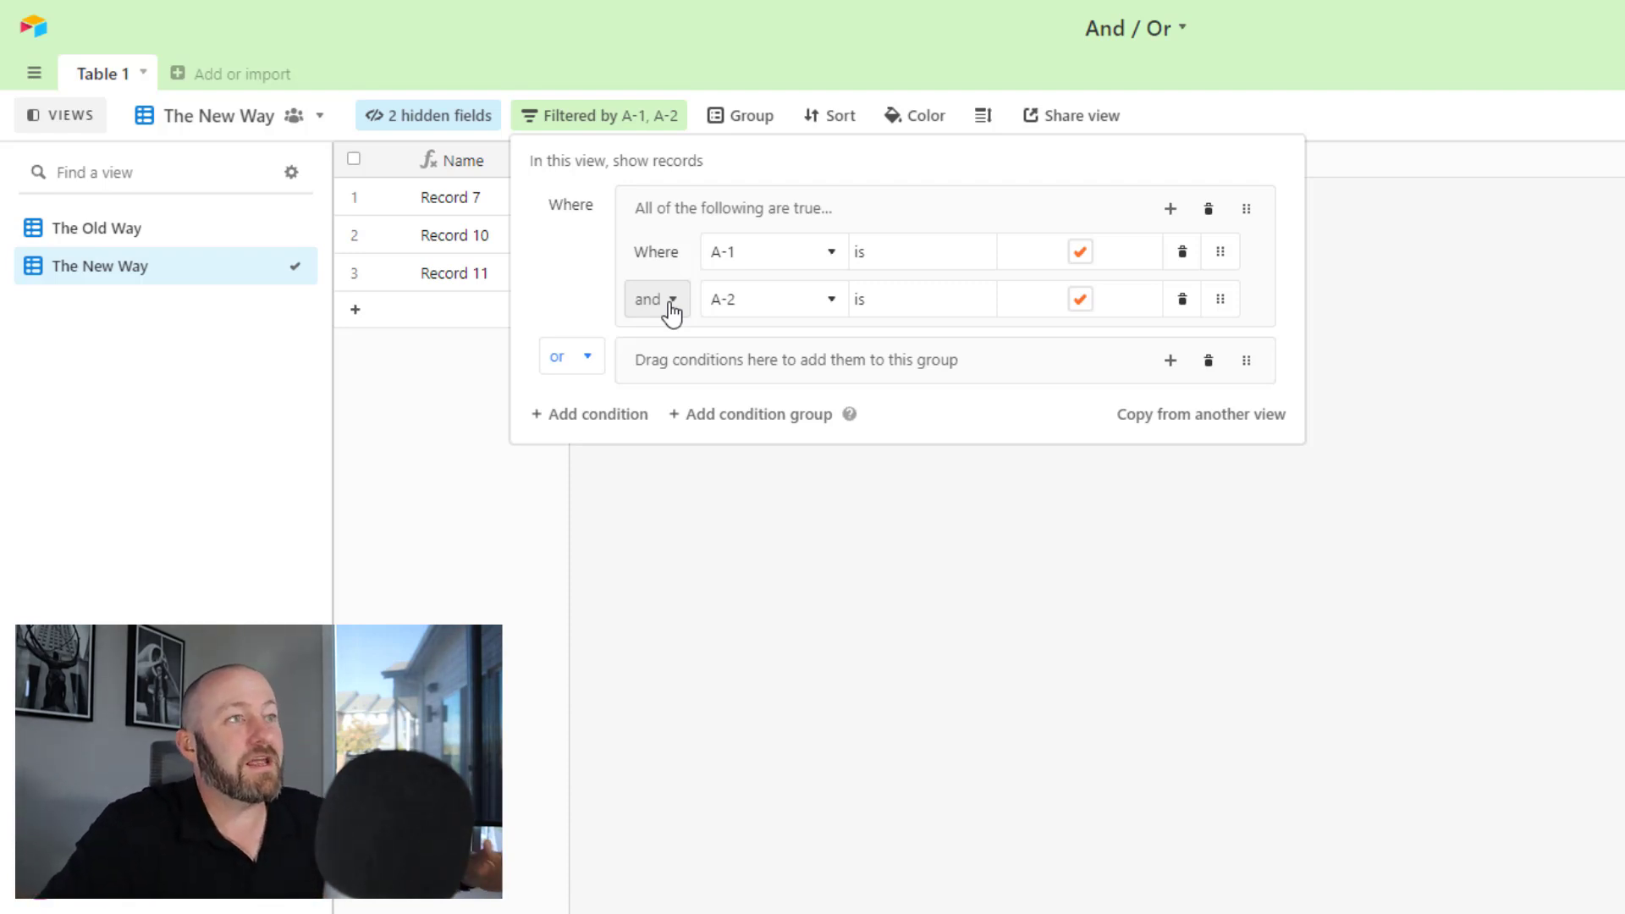
- Add a B-1 is checked condition inside the second group
left_click(1172, 372)
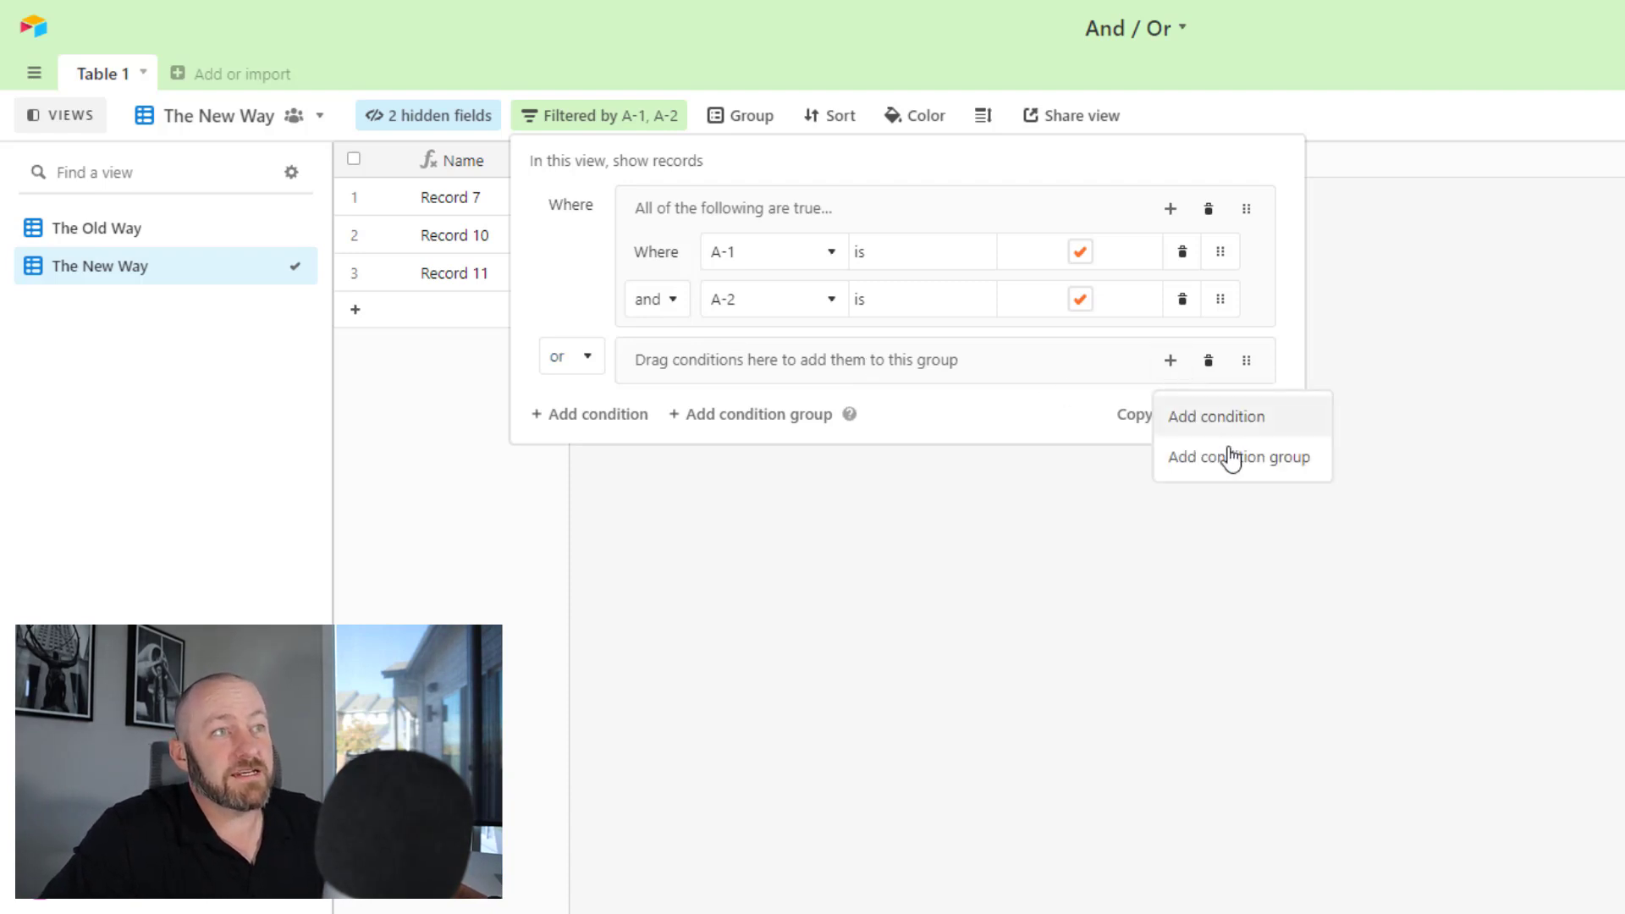
left_click(1218, 420)
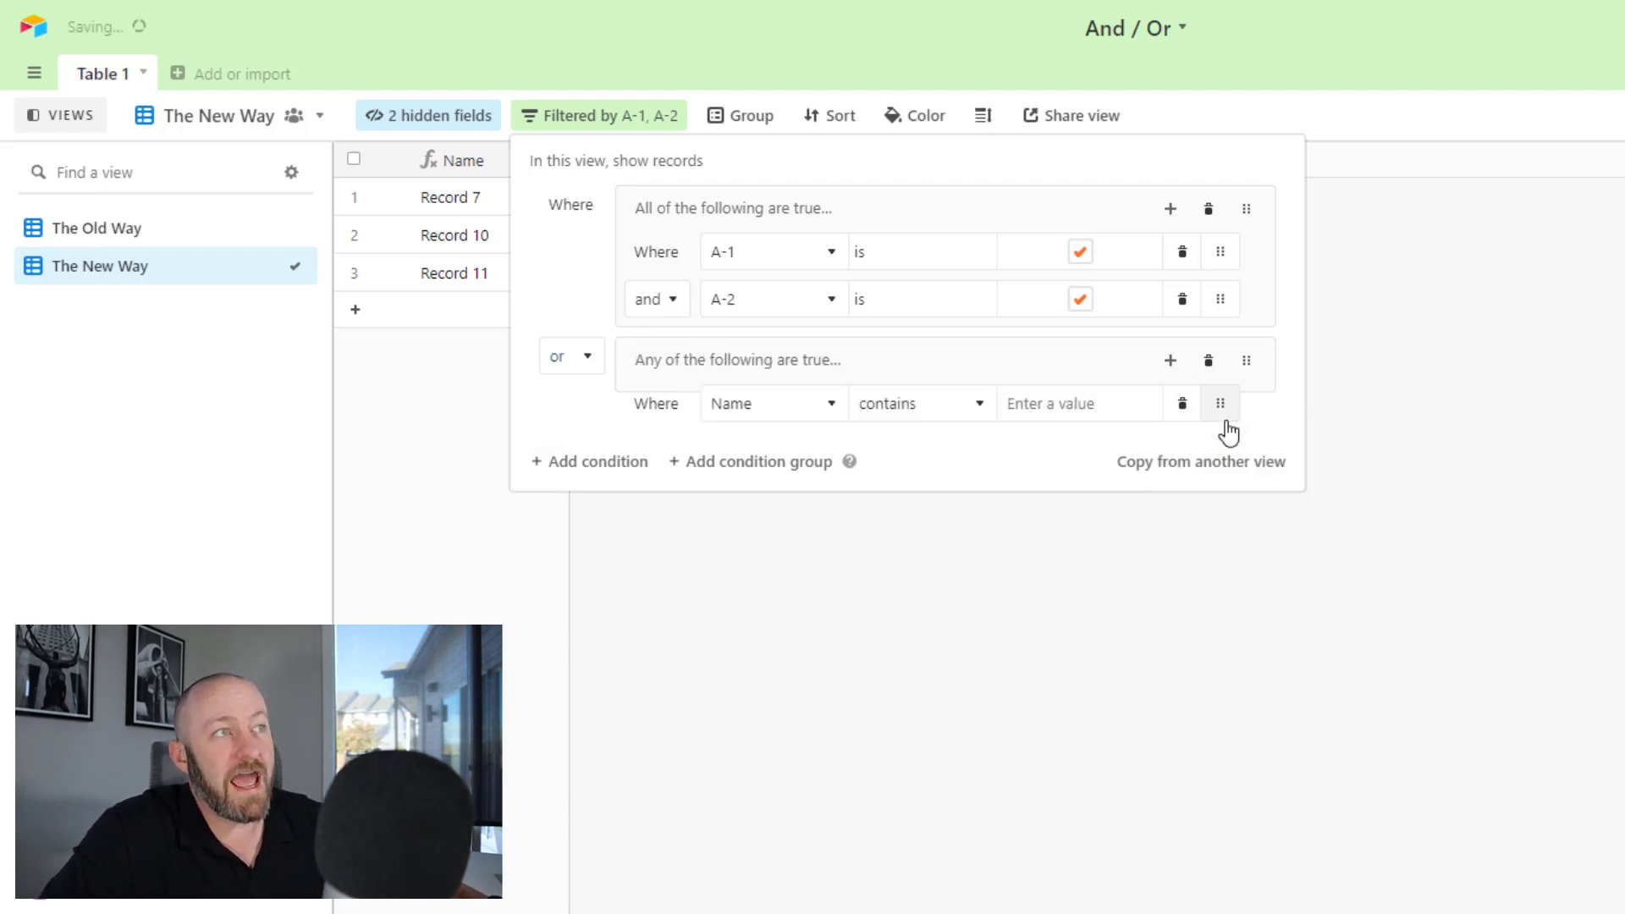
left_click(815, 403)
left_click(747, 643)
left_click(1078, 404)
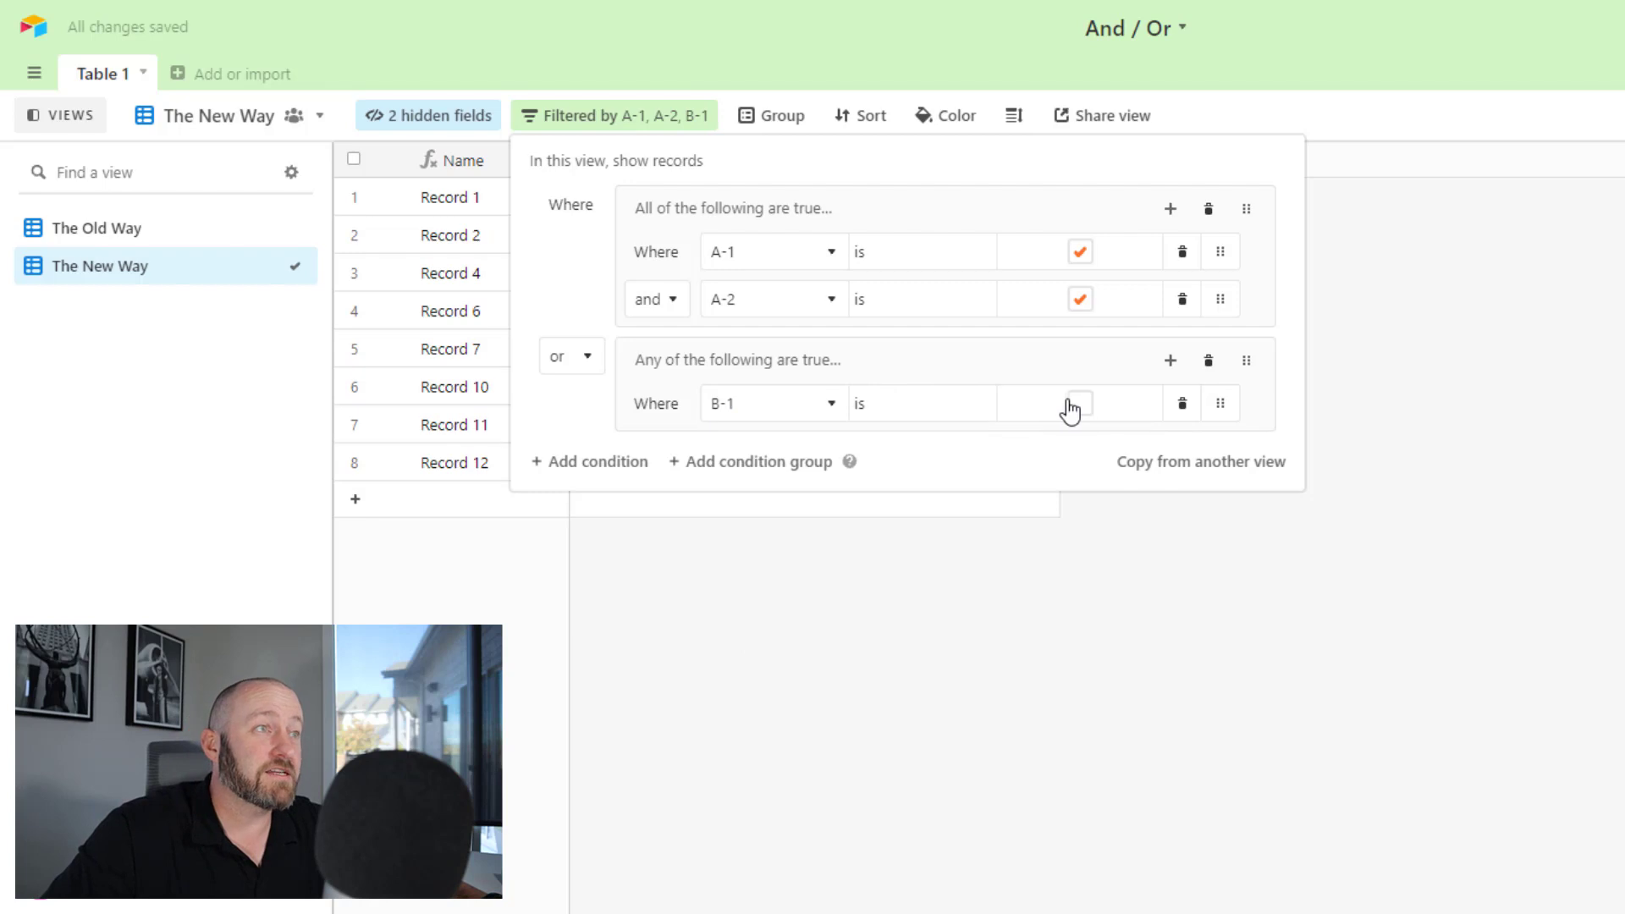
- Add a B-2 is checked condition joined with and, showing Records 7 to 11
left_click(1171, 369)
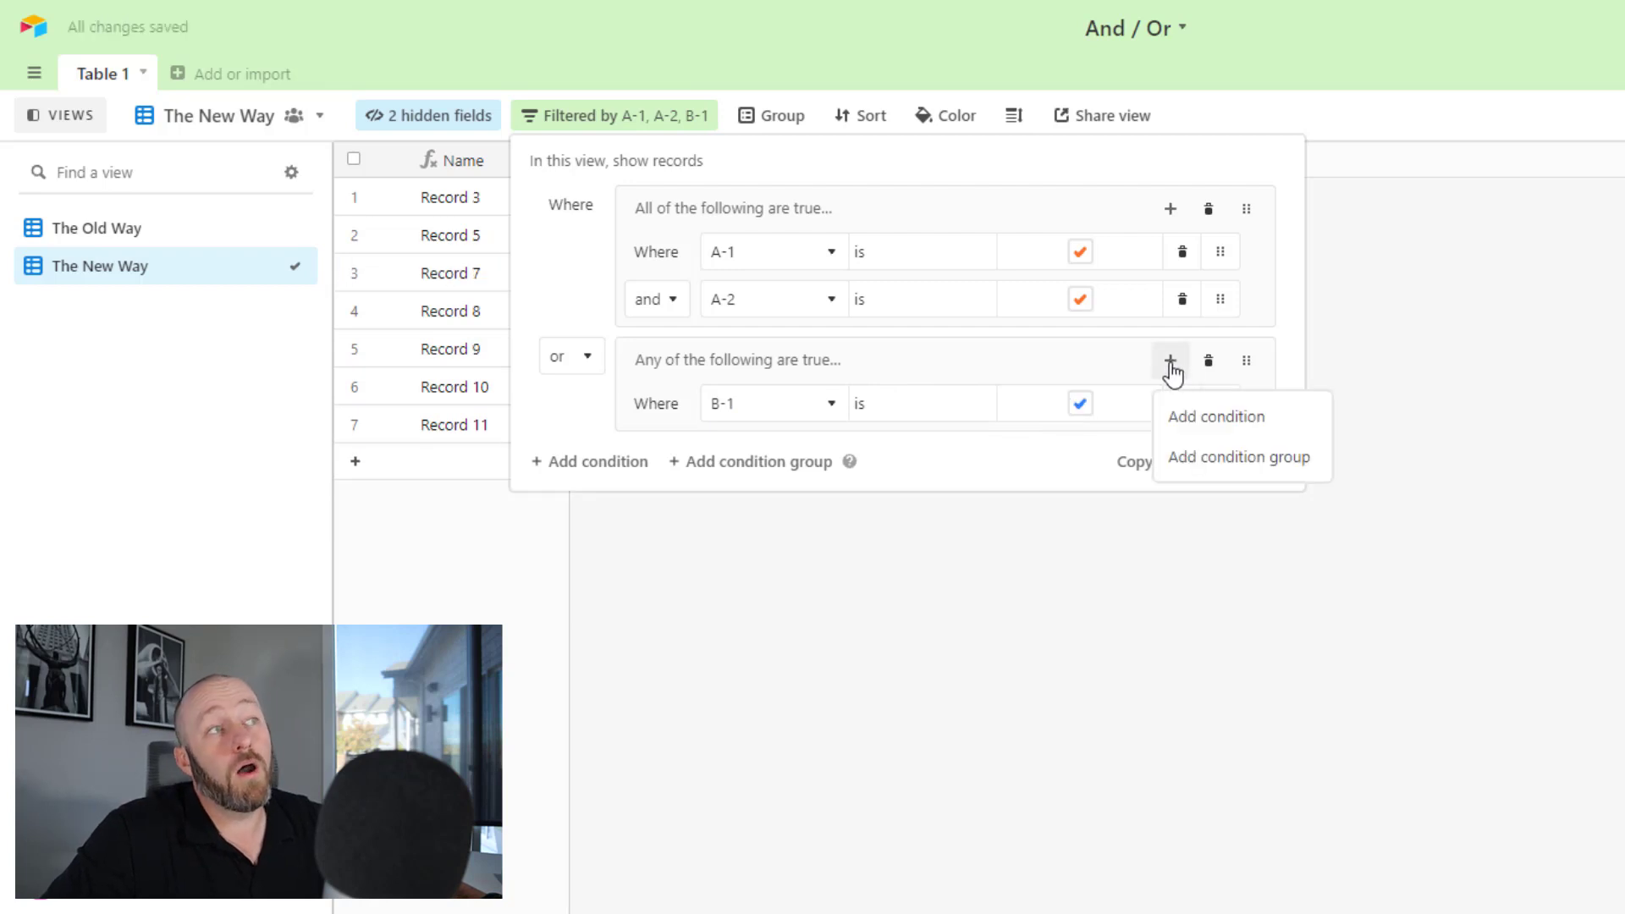
left_click(1210, 418)
left_click(648, 456)
left_click(653, 486)
left_click(744, 450)
left_click(741, 727)
left_click(1079, 450)
left_click(1416, 642)
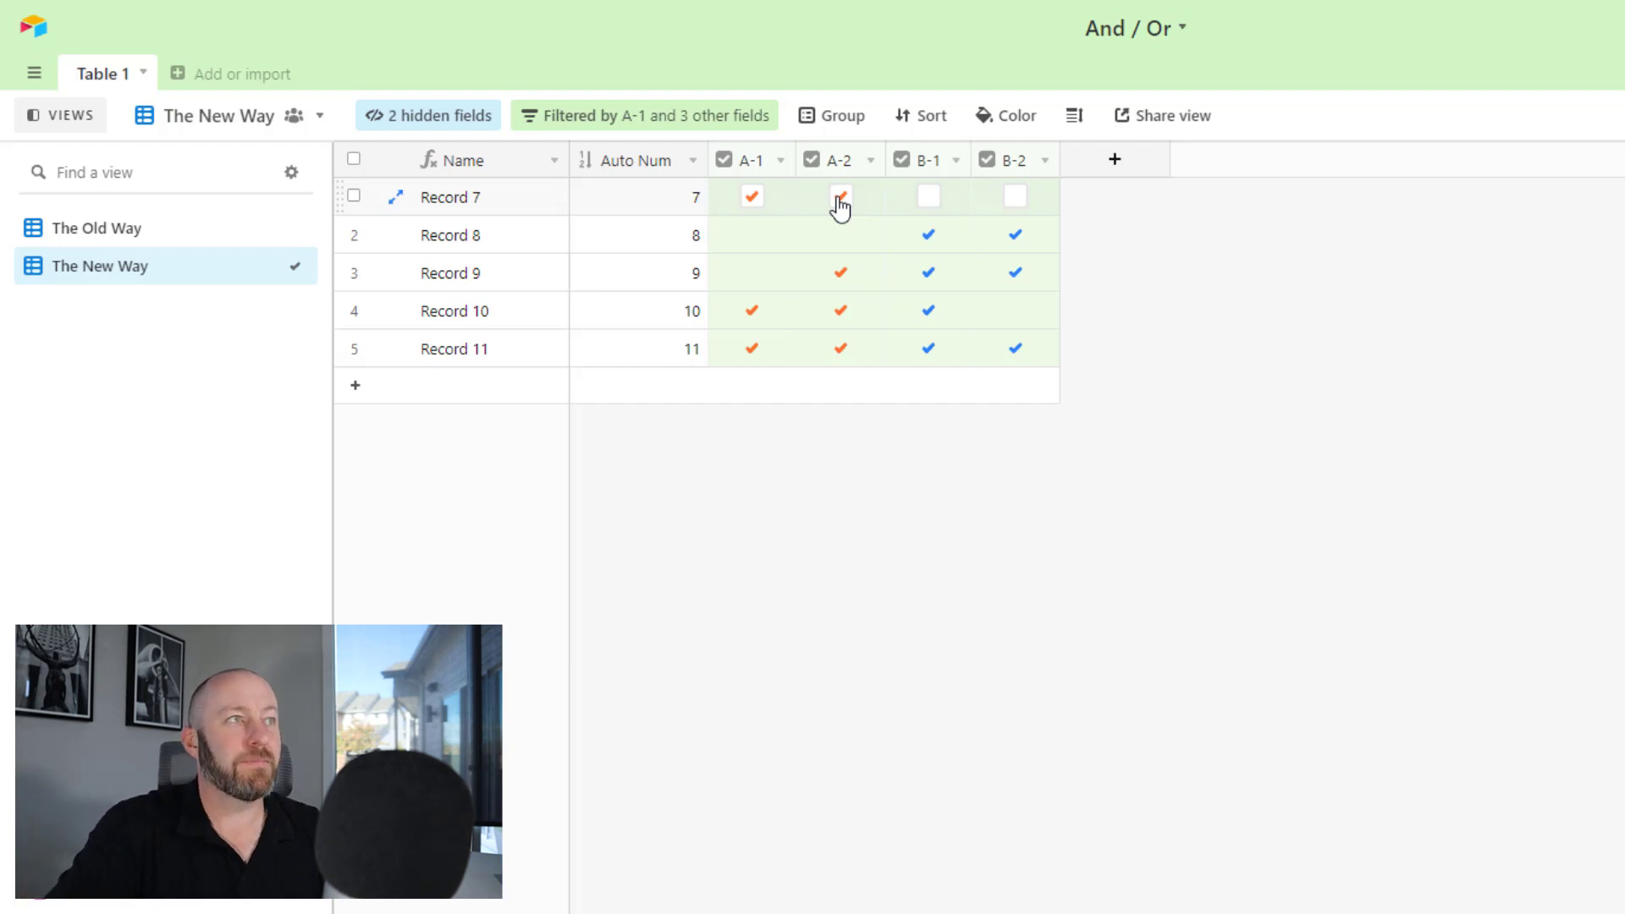
left_click(164, 243)
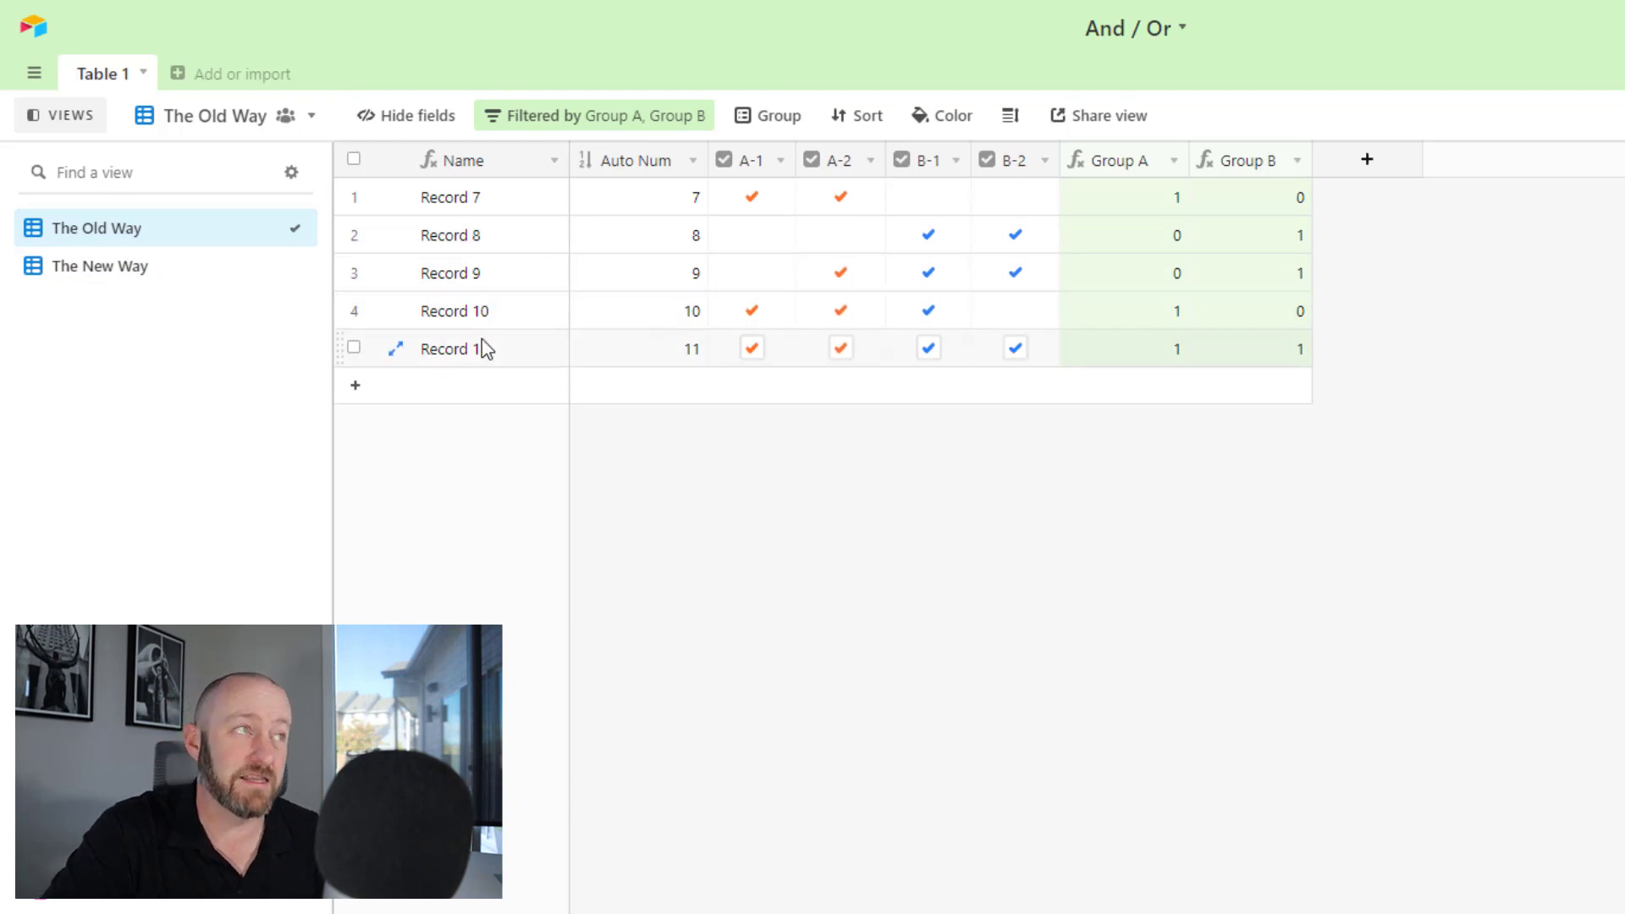
left_click(131, 267)
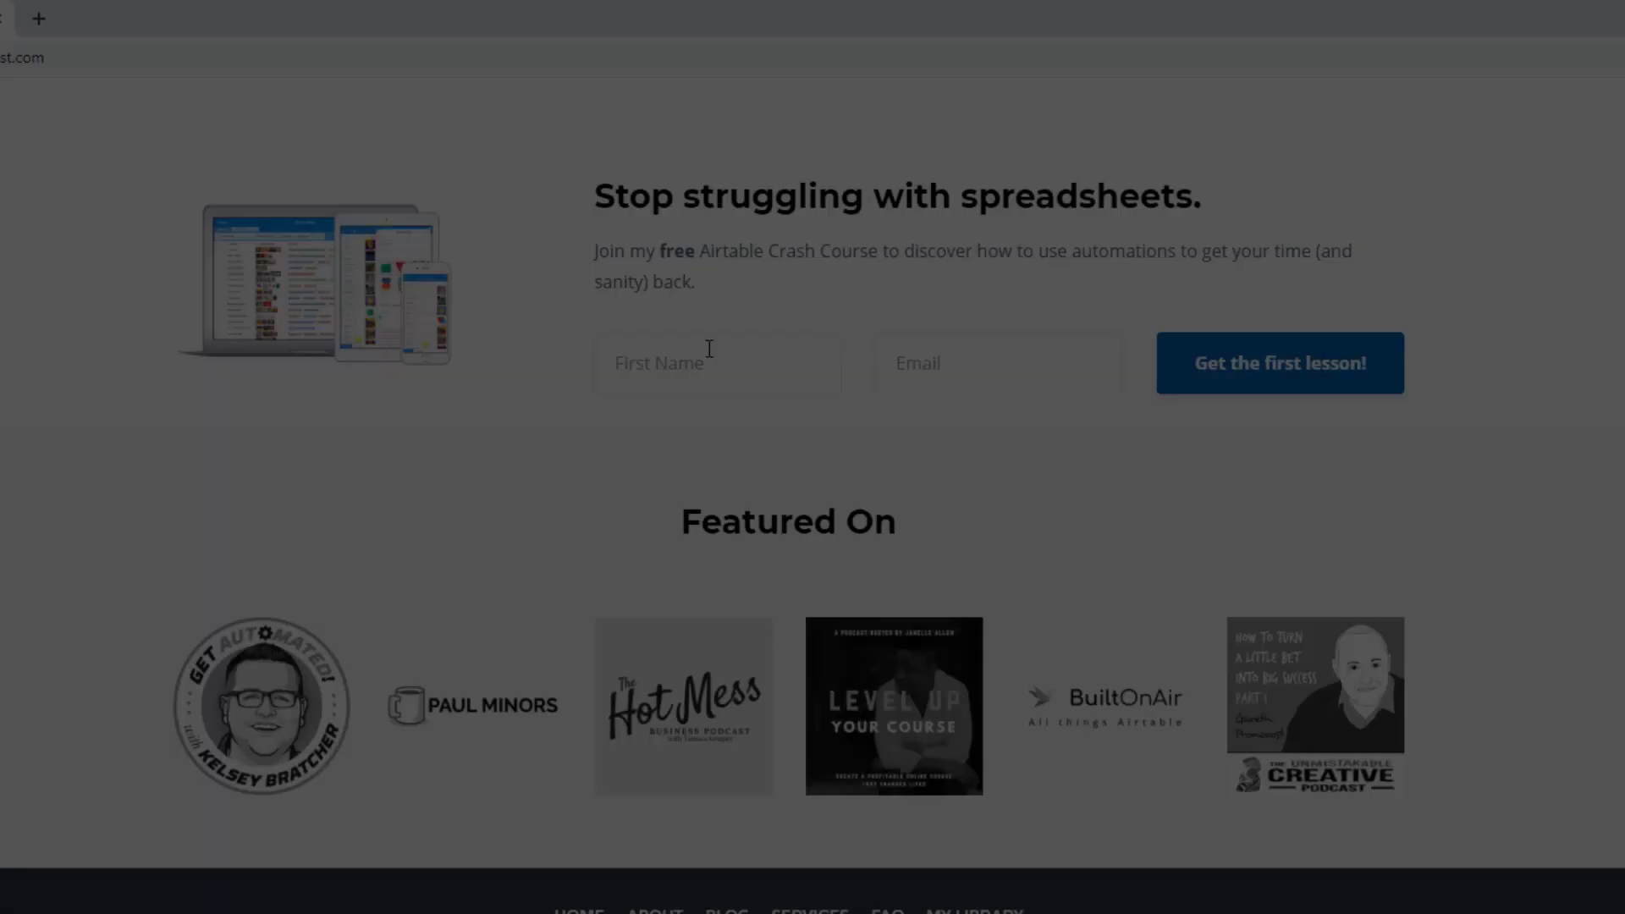
- Enter a first name and the suggested e-mail address in the crash-course sign-up form
left_click(708, 362)
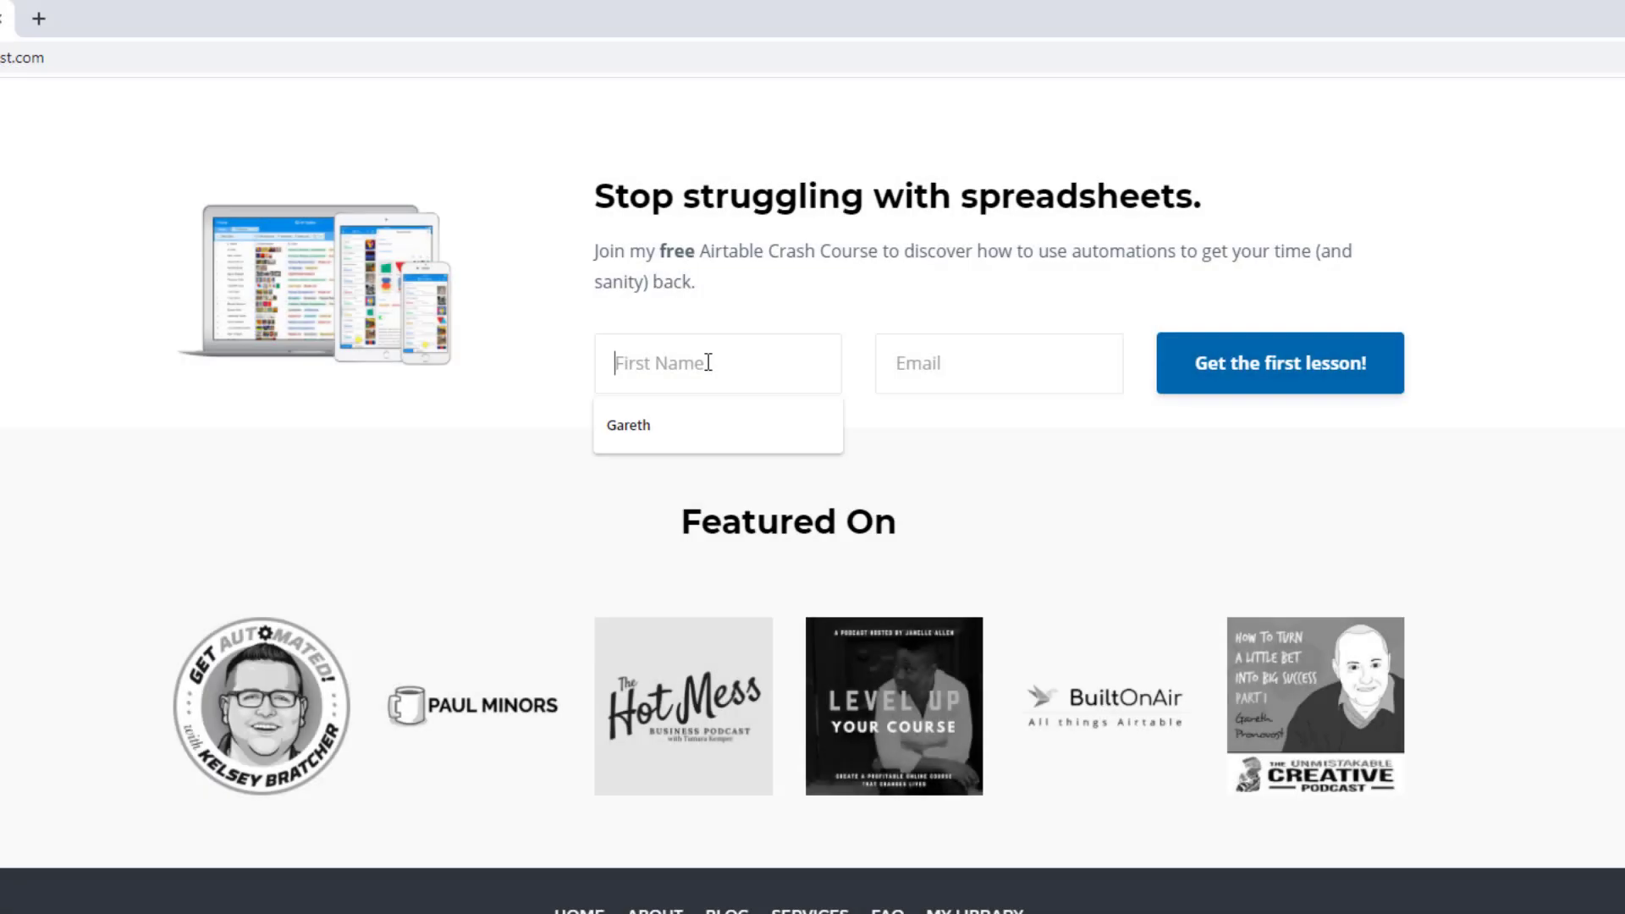
type("Gareth")
key("Tab")
type("garet")
key("Down")
key("Return")
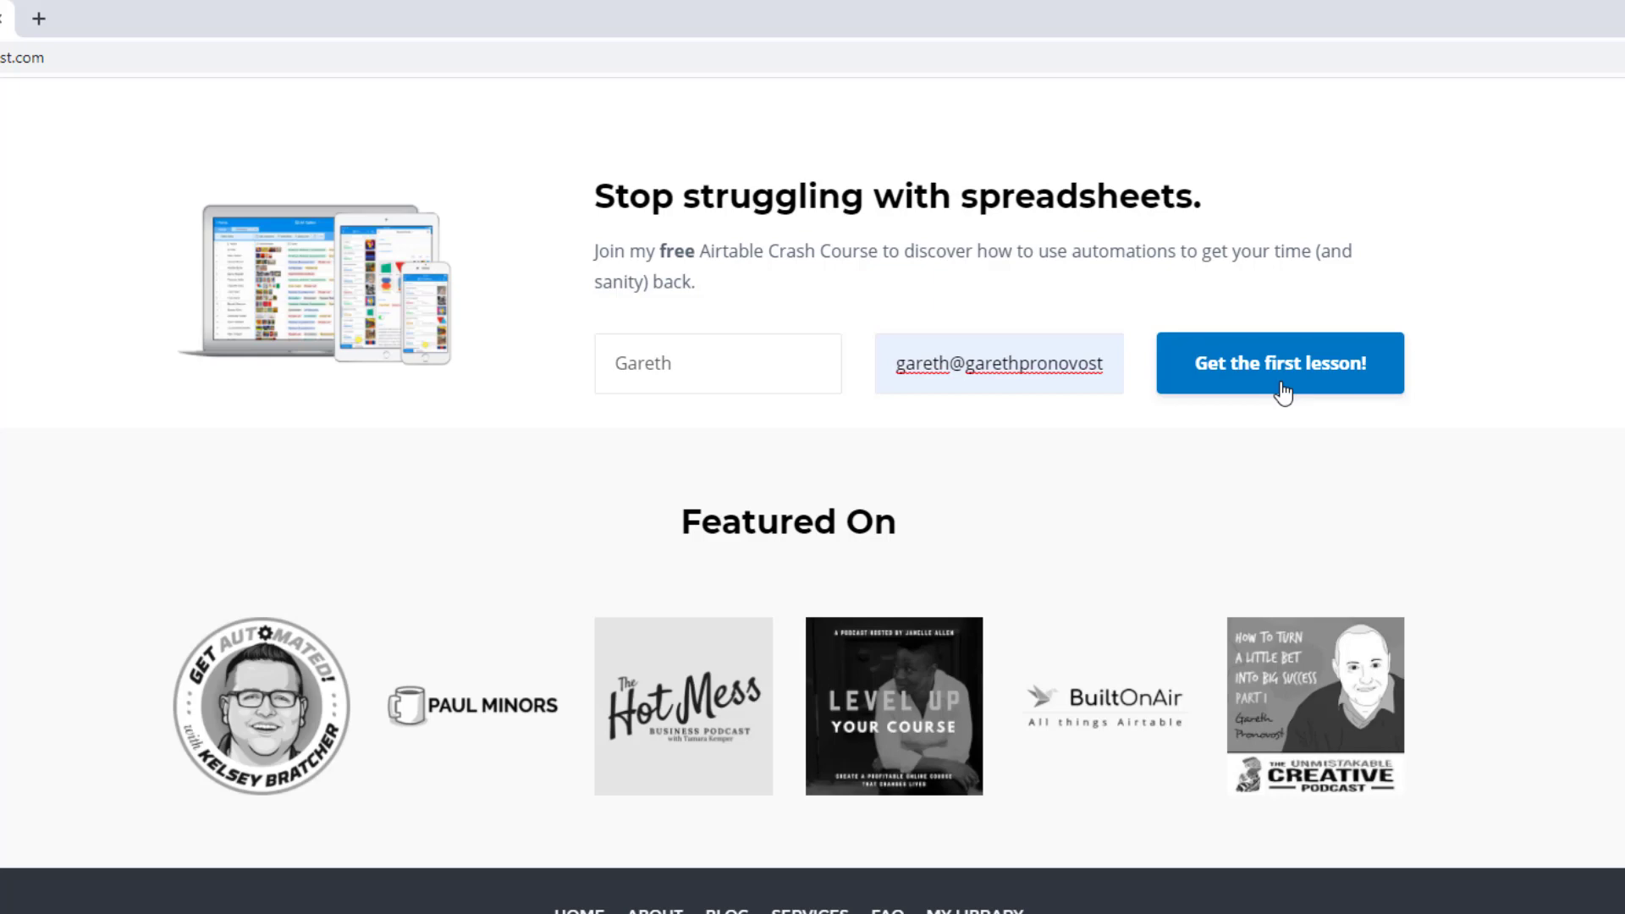
- Go to the Services page and scroll down to the three support option cards
scroll(1281, 393, "up", 15)
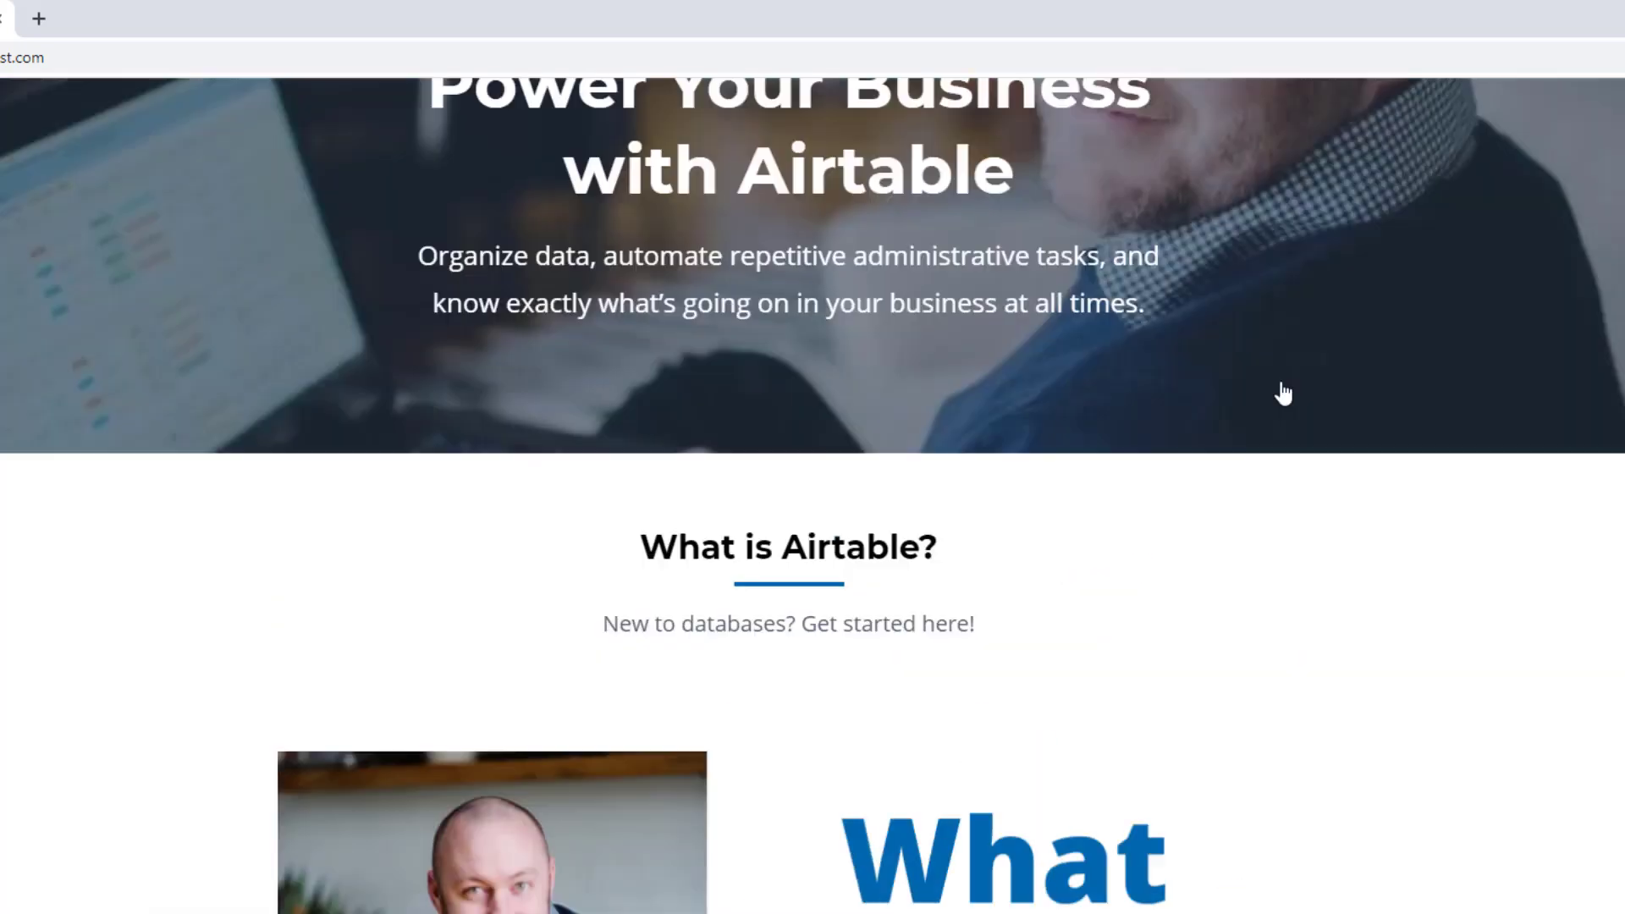
left_click(1121, 140)
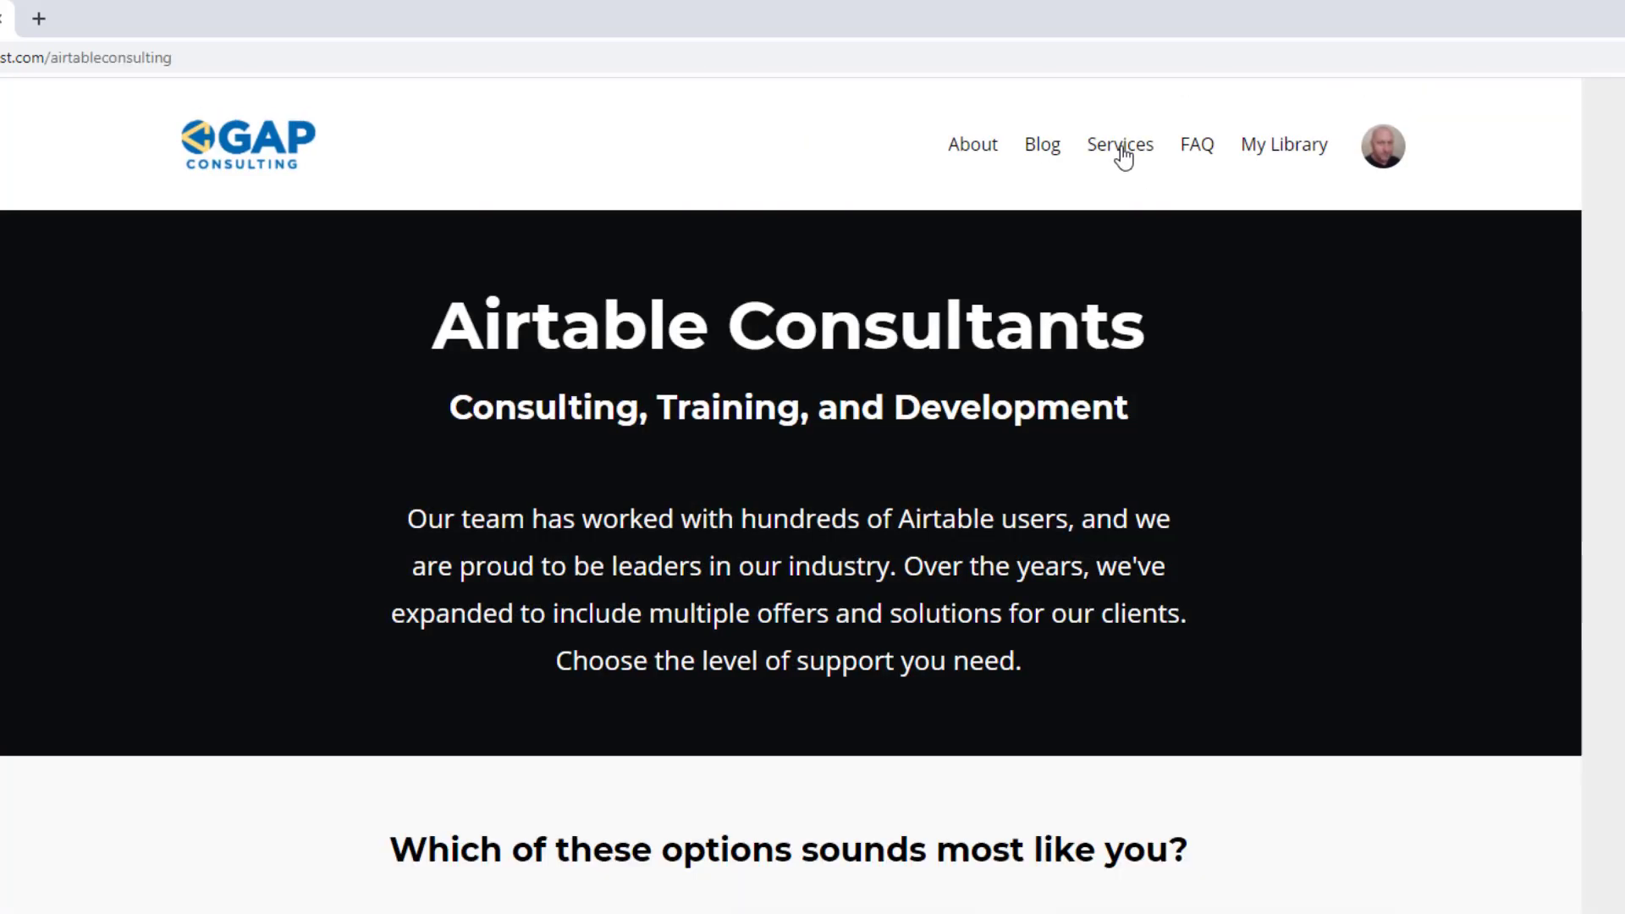
scroll(601, 565, "down", 5)
scroll(600, 565, "down", 4)
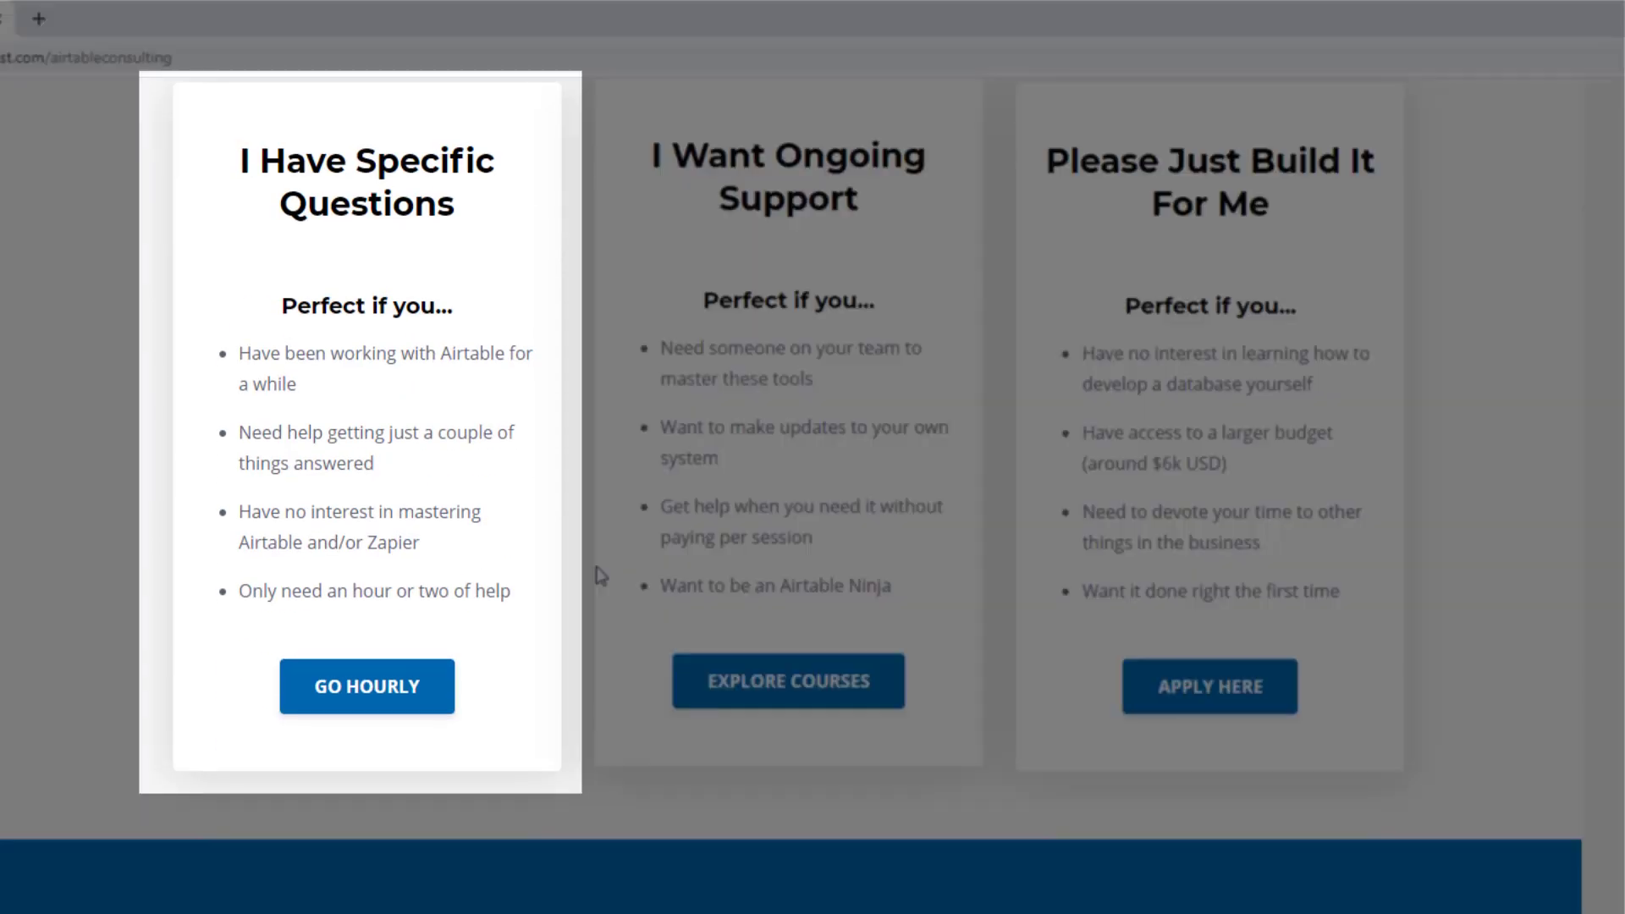